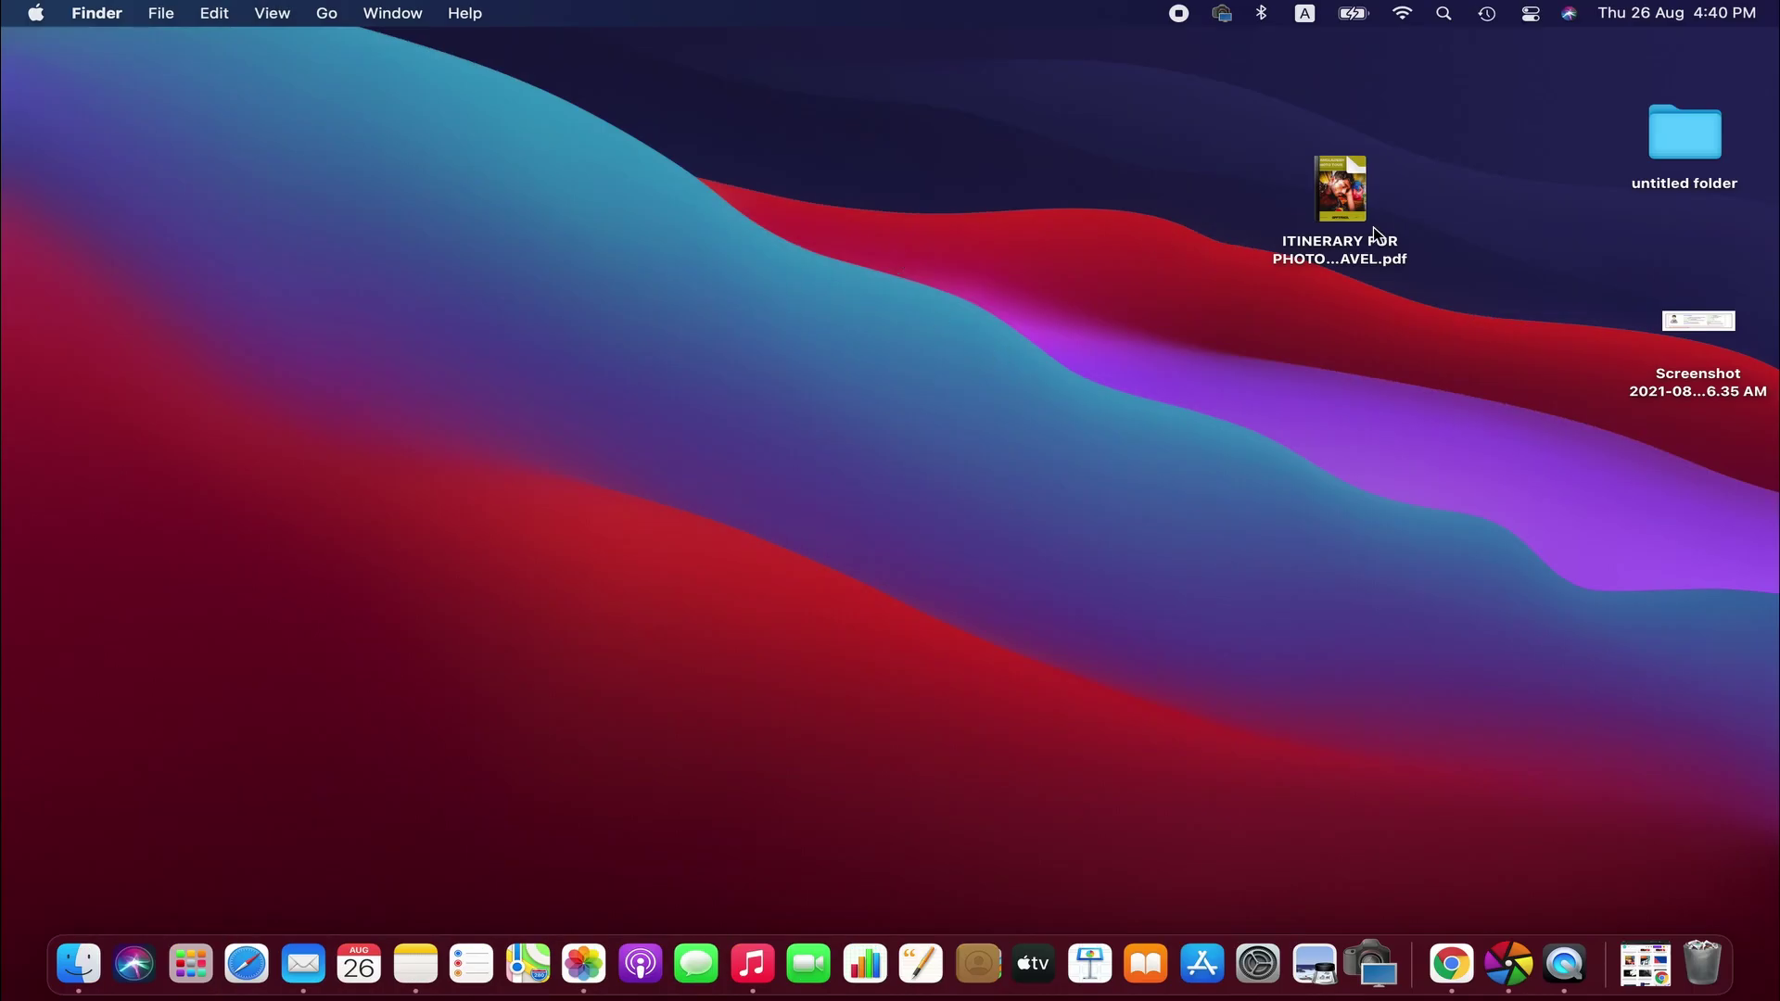
Check the original itinerary PDF's file size in its info window.
mouse_move(1342, 185)
left_click(1340, 172)
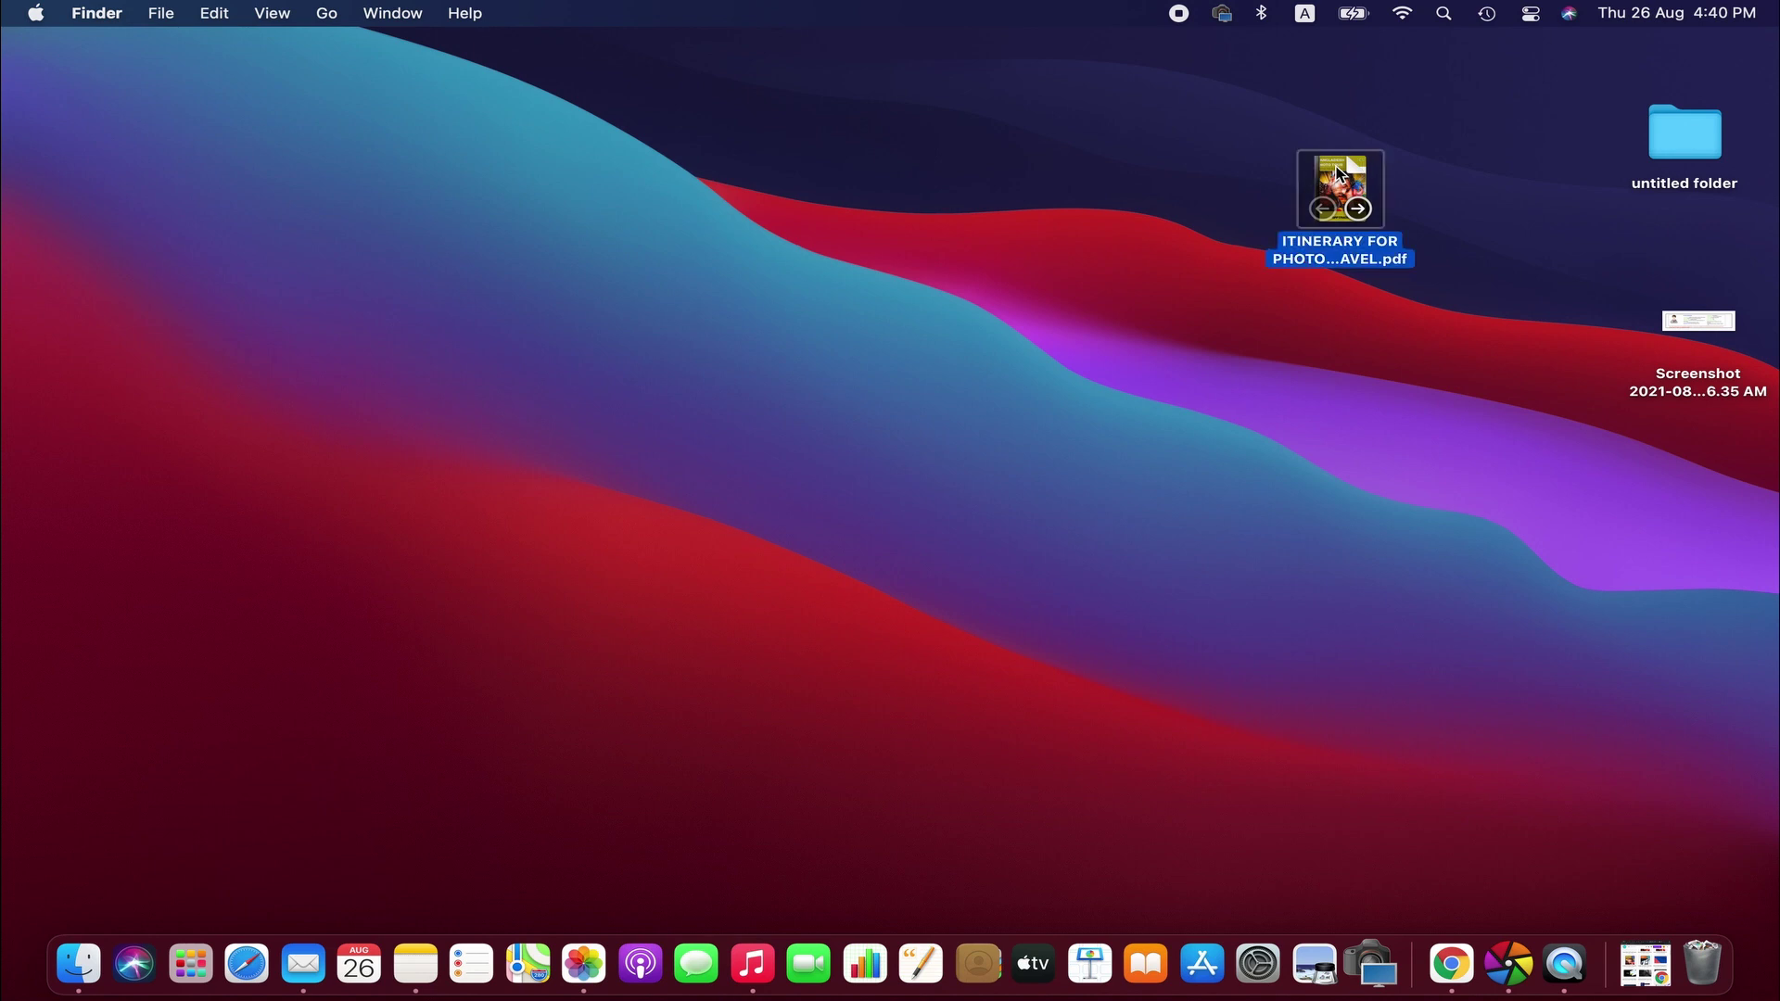
left_click(163, 13)
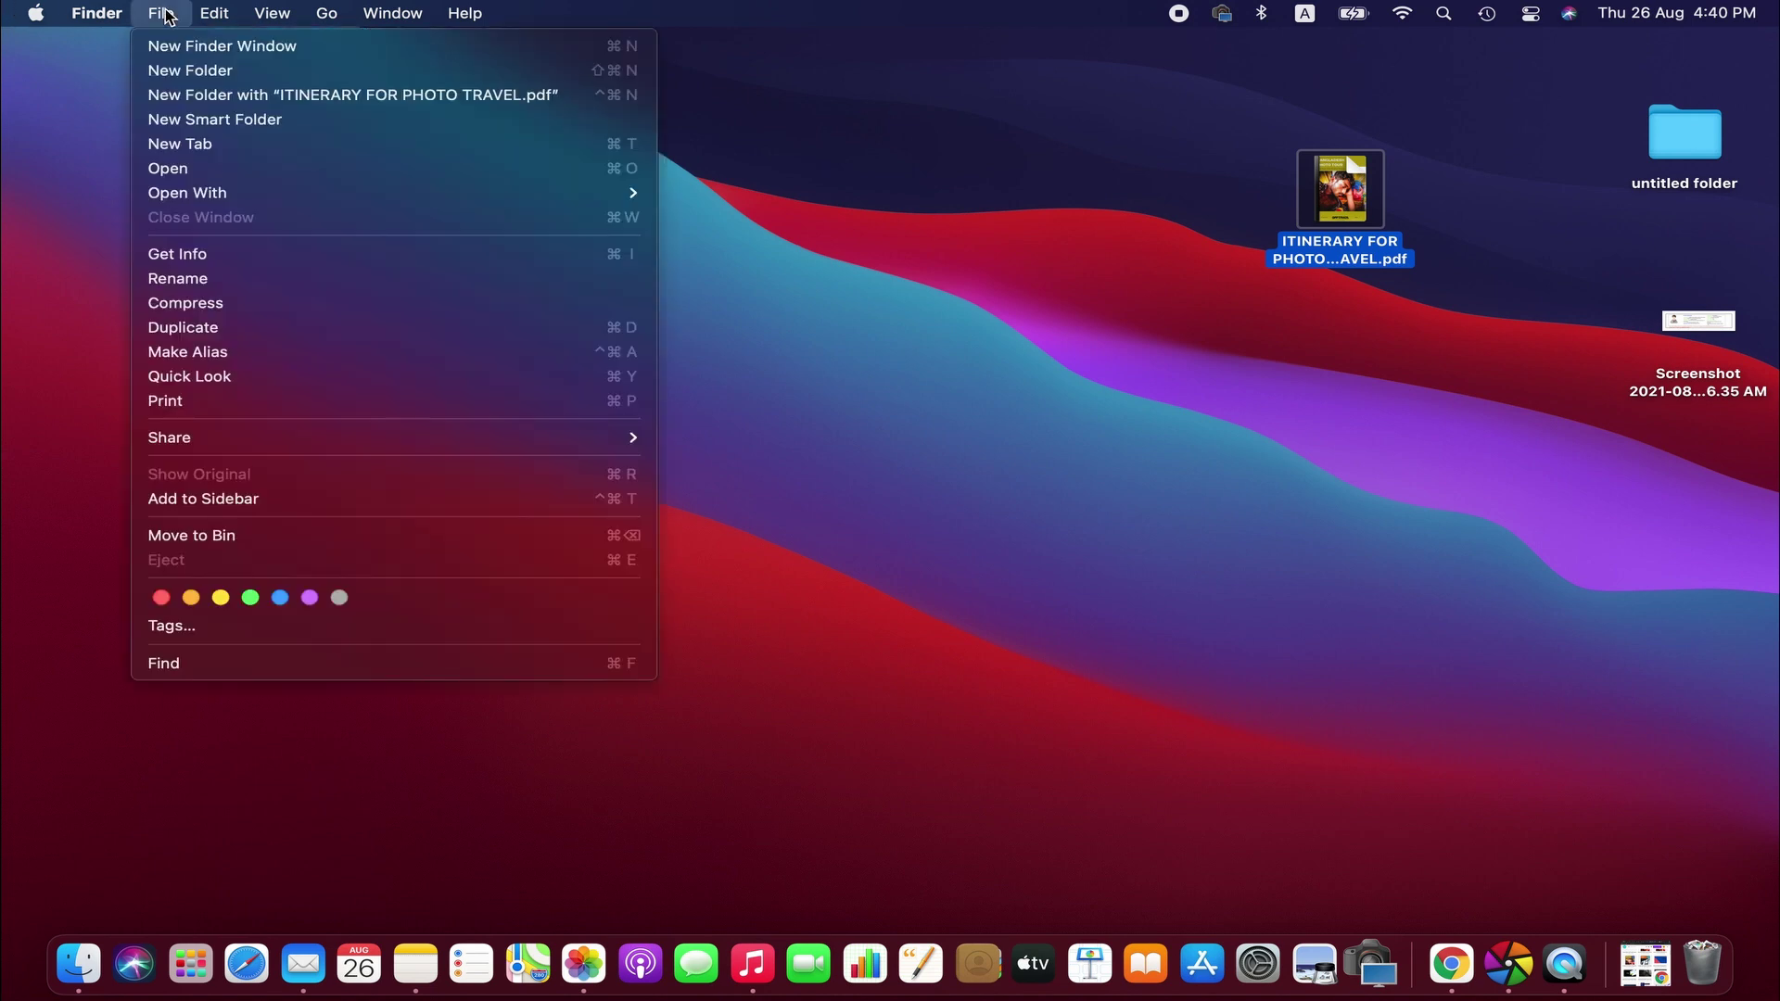
left_click(211, 246)
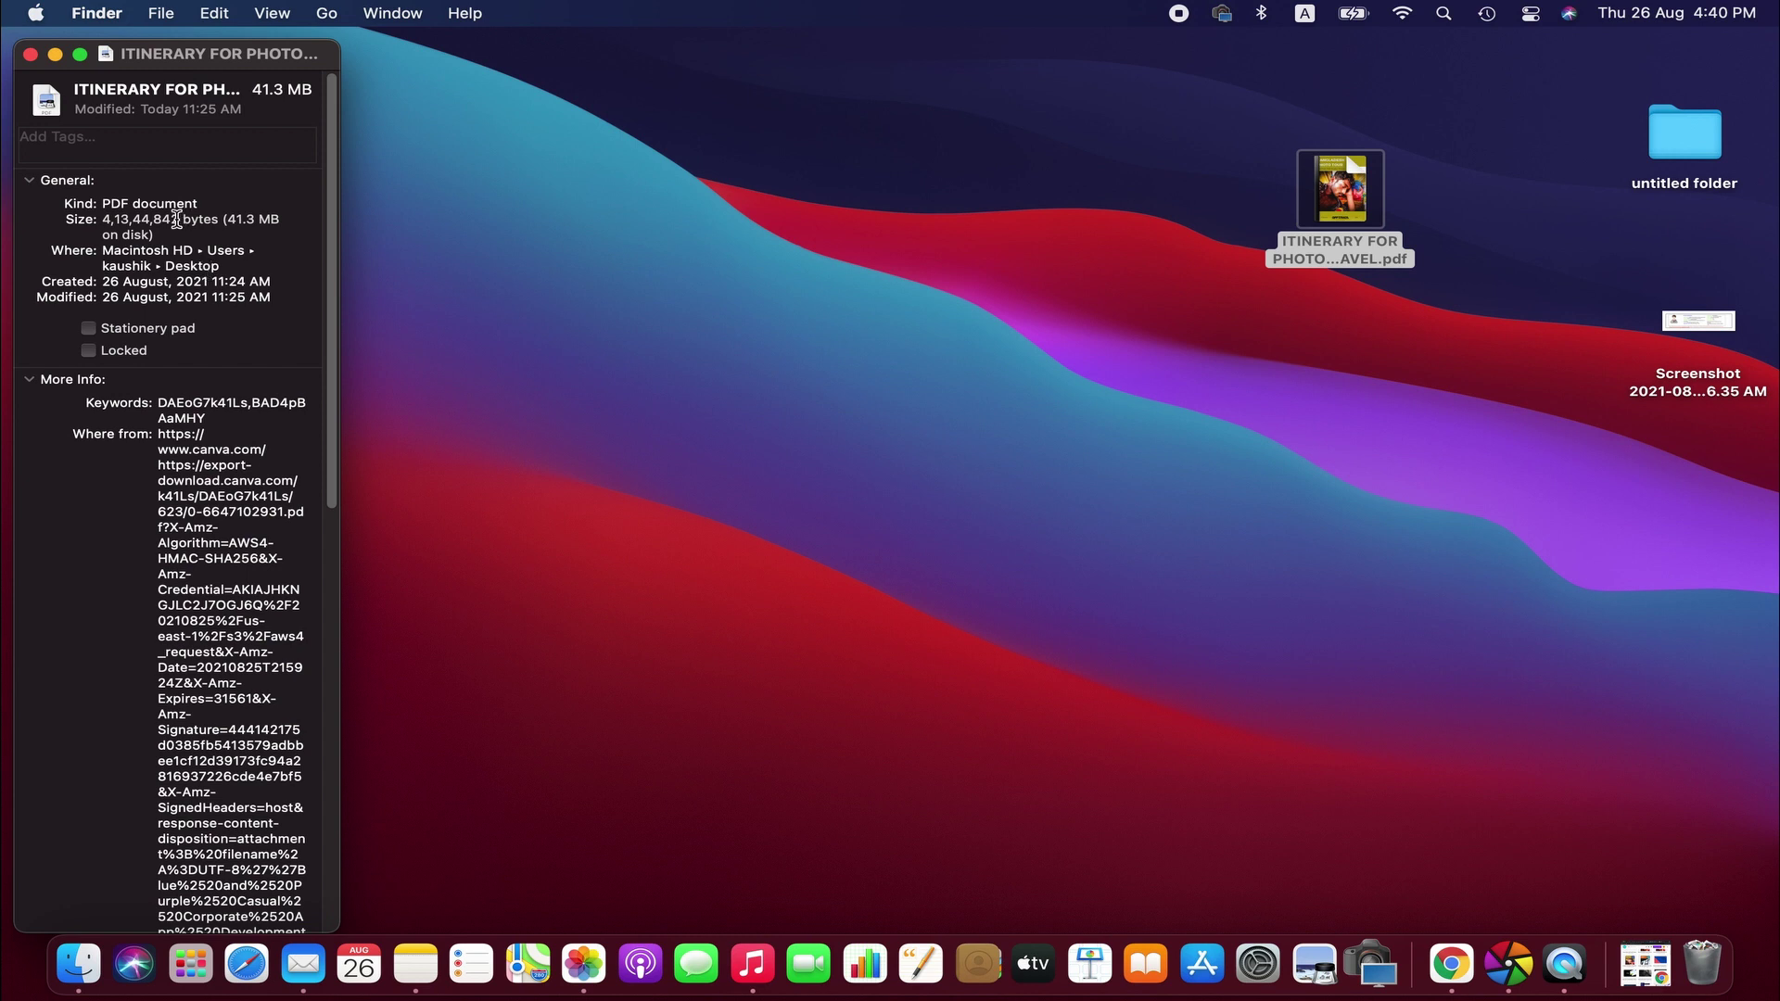
left_click(30, 54)
Open the itinerary PDF in Preview and export it as PDF with the Reduce File Size filter.
mouse_move(1338, 182)
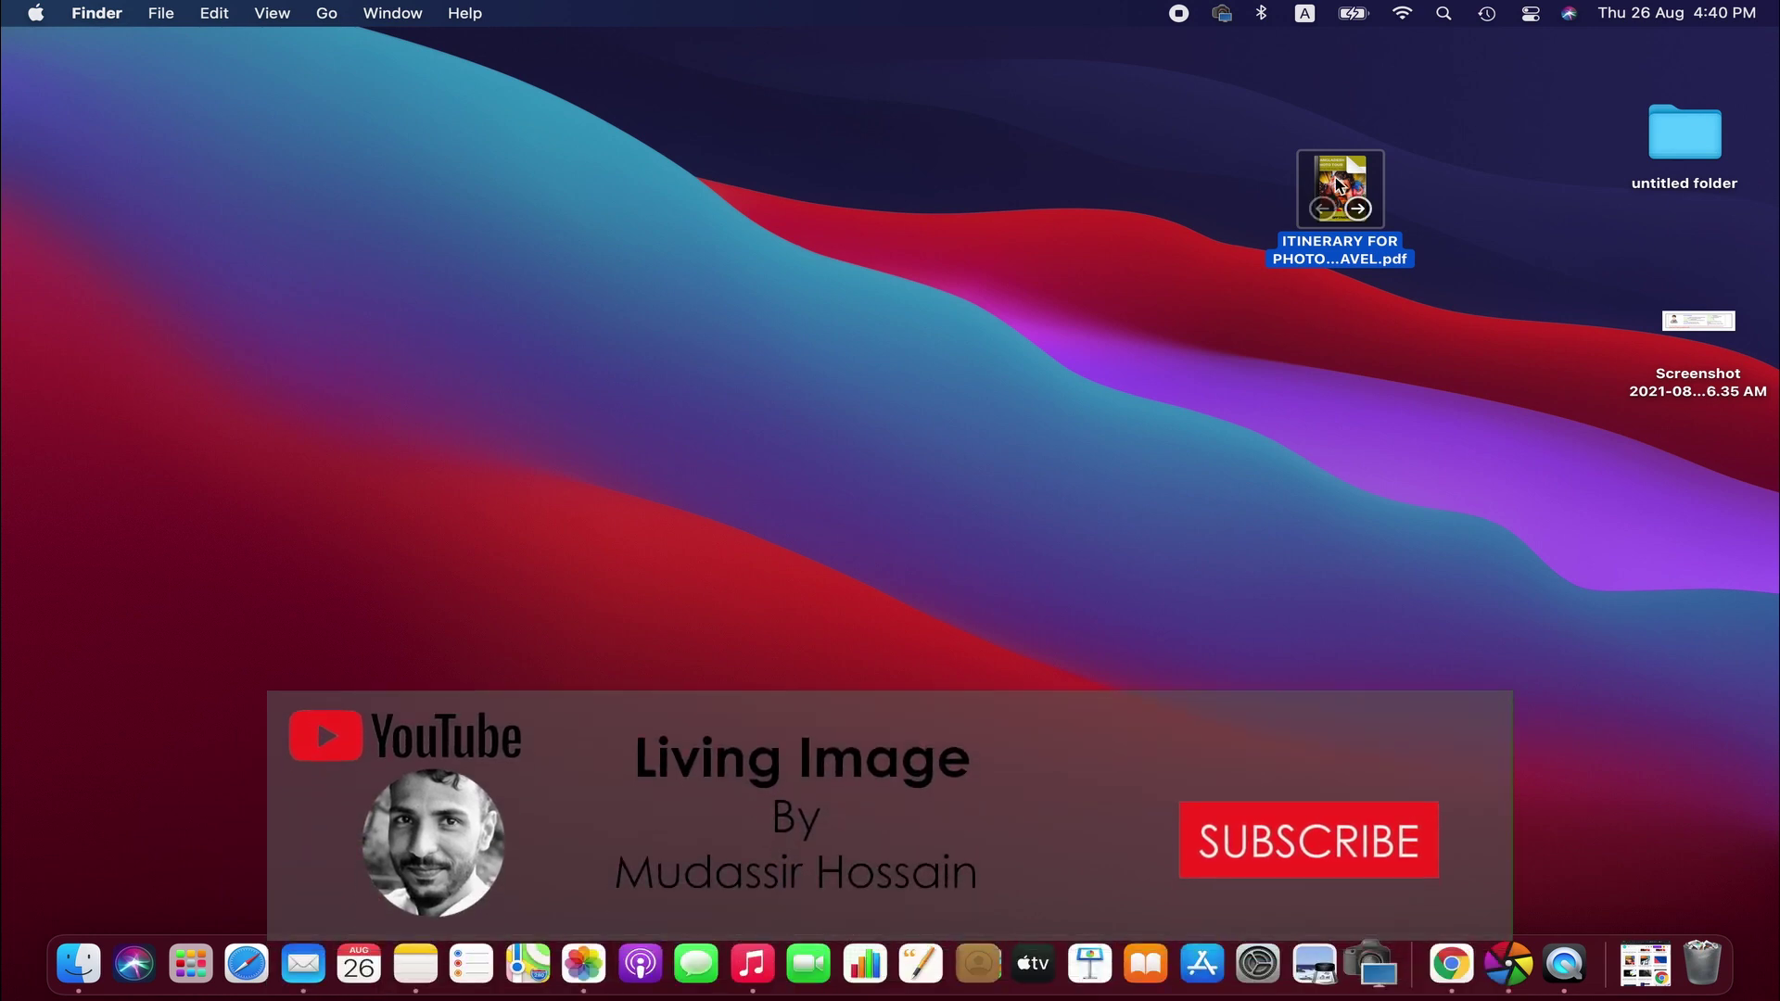
double_click(1336, 181)
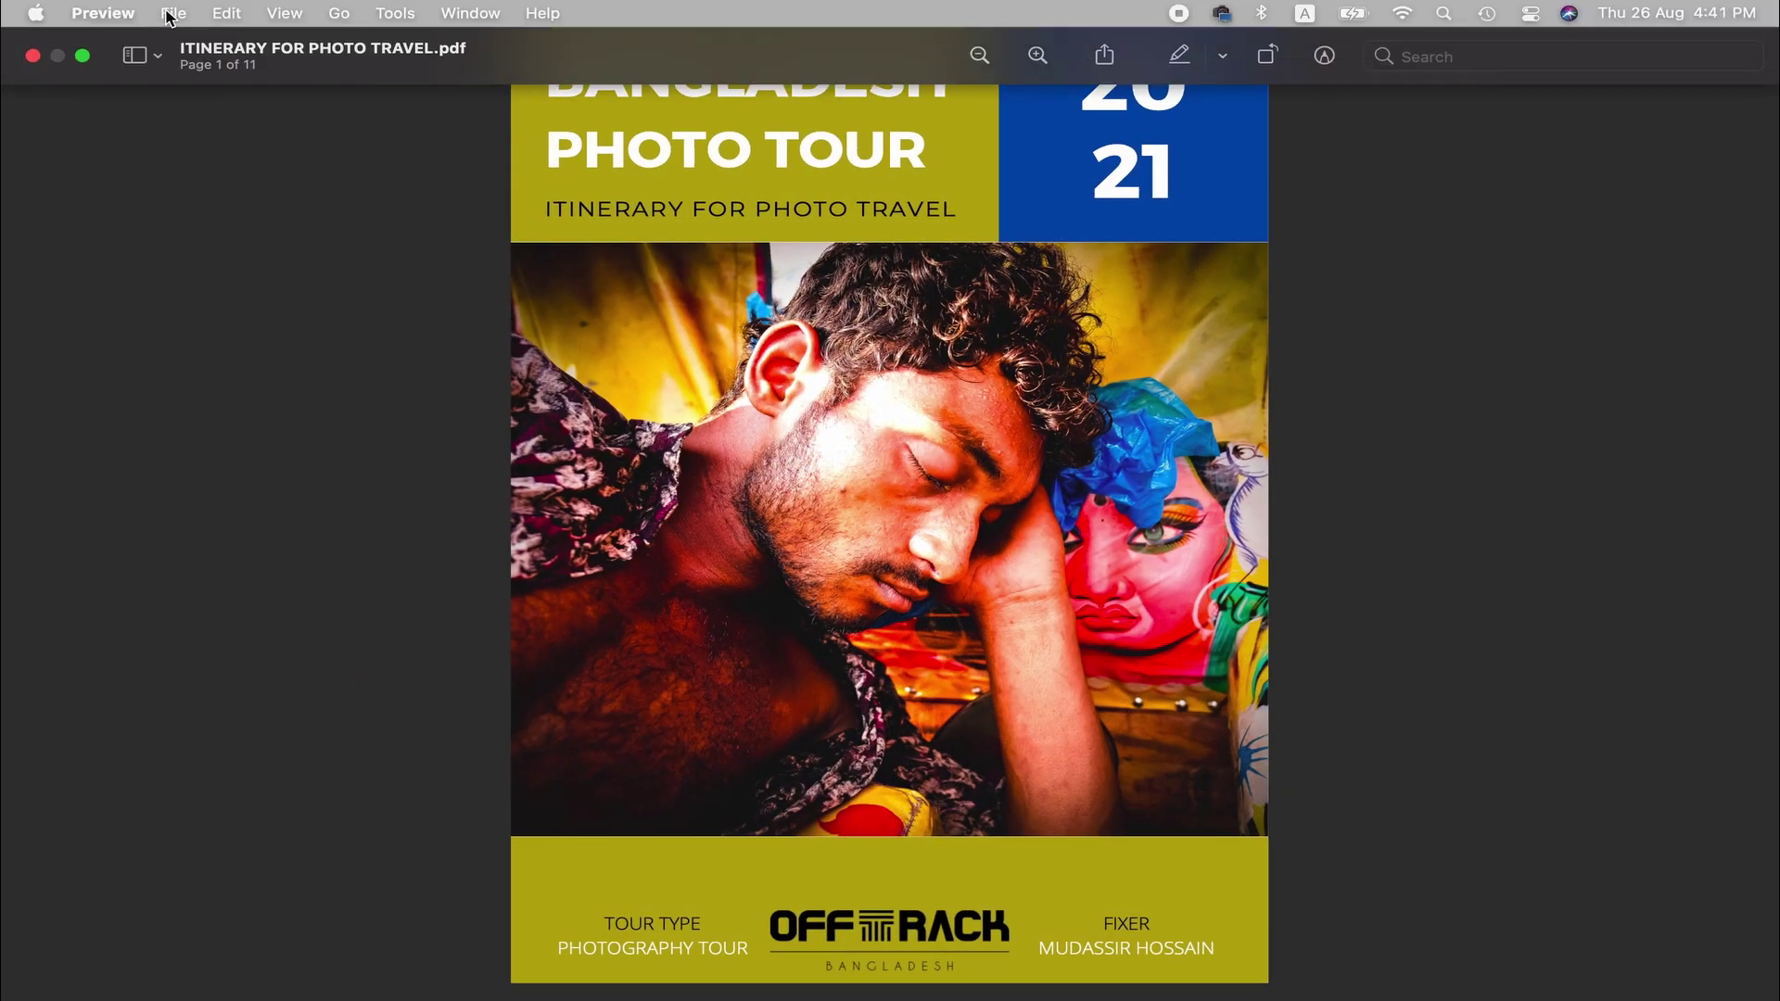
left_click(171, 13)
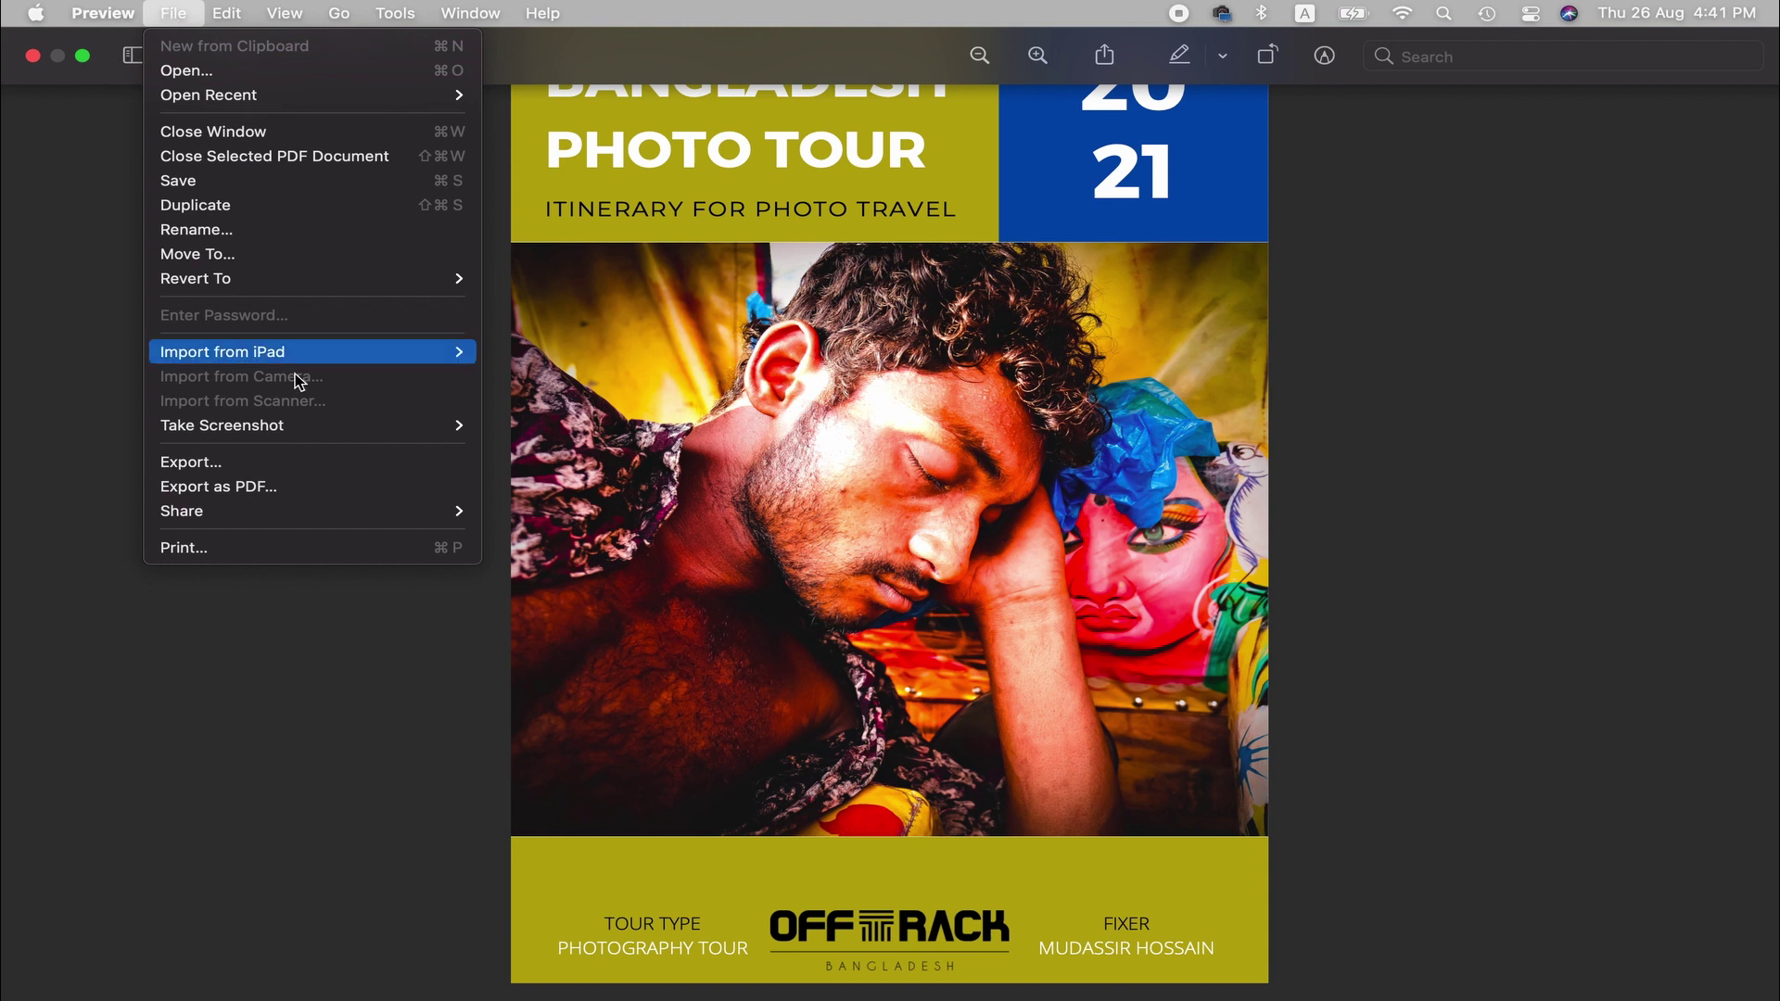
left_click(326, 466)
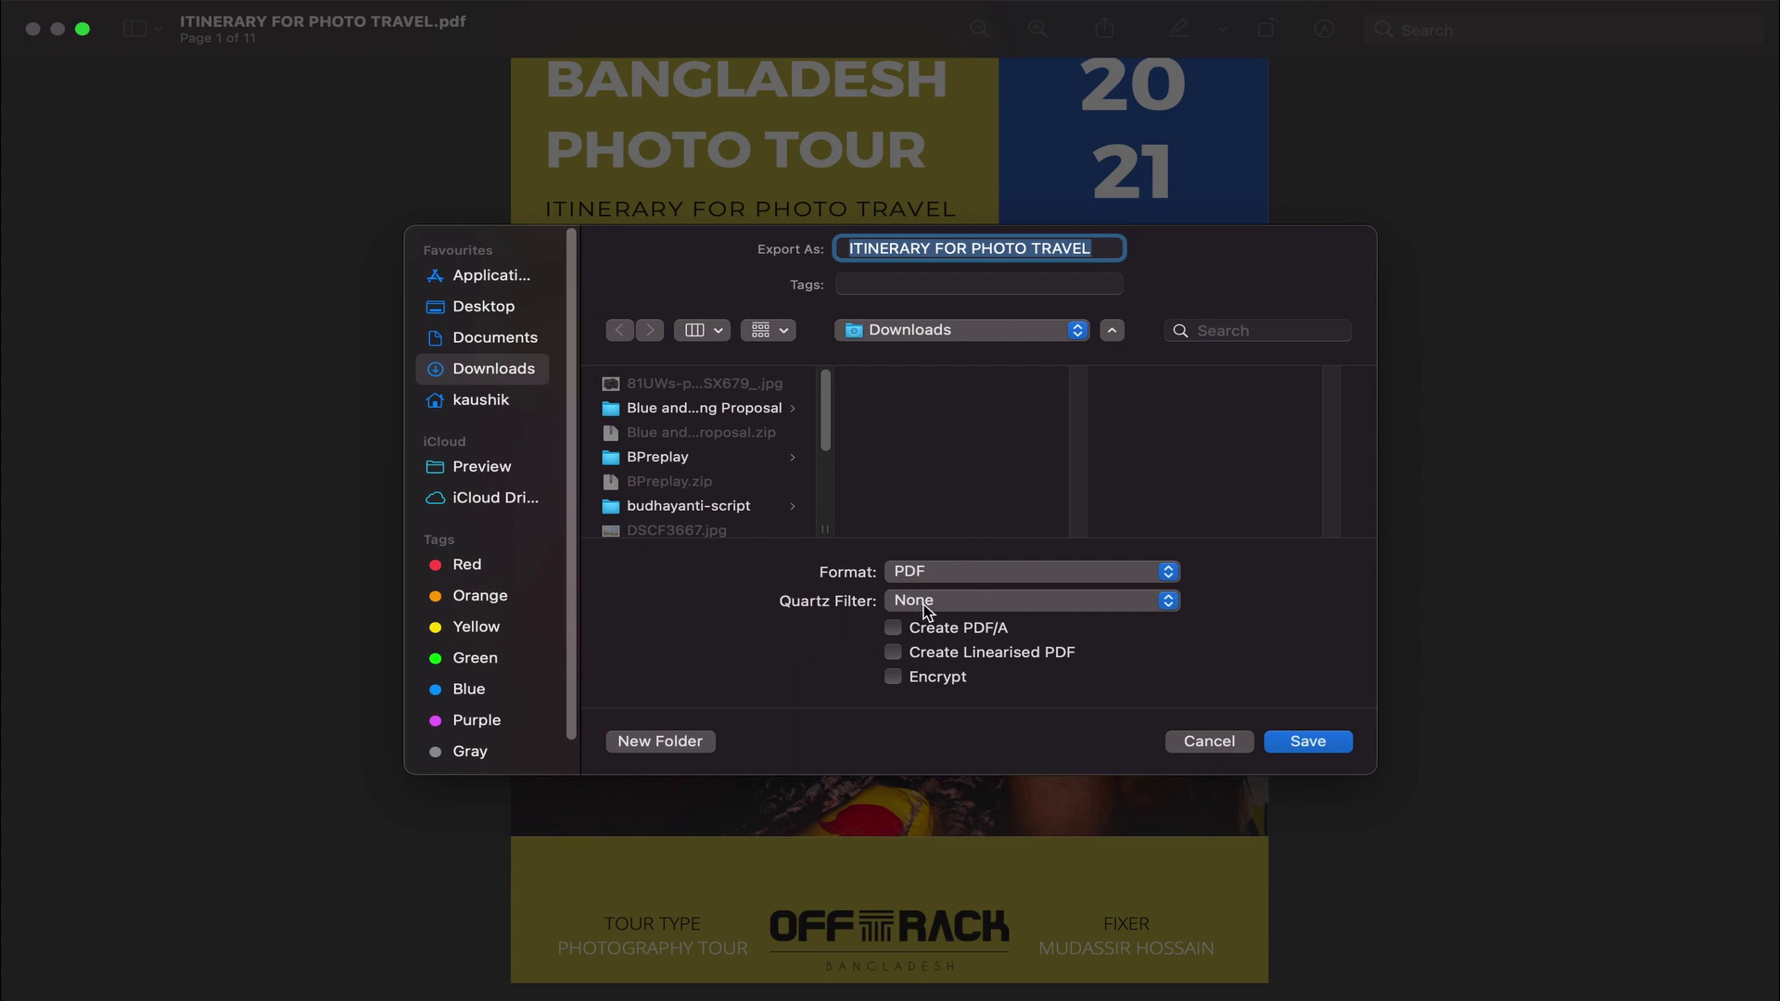
left_click(961, 610)
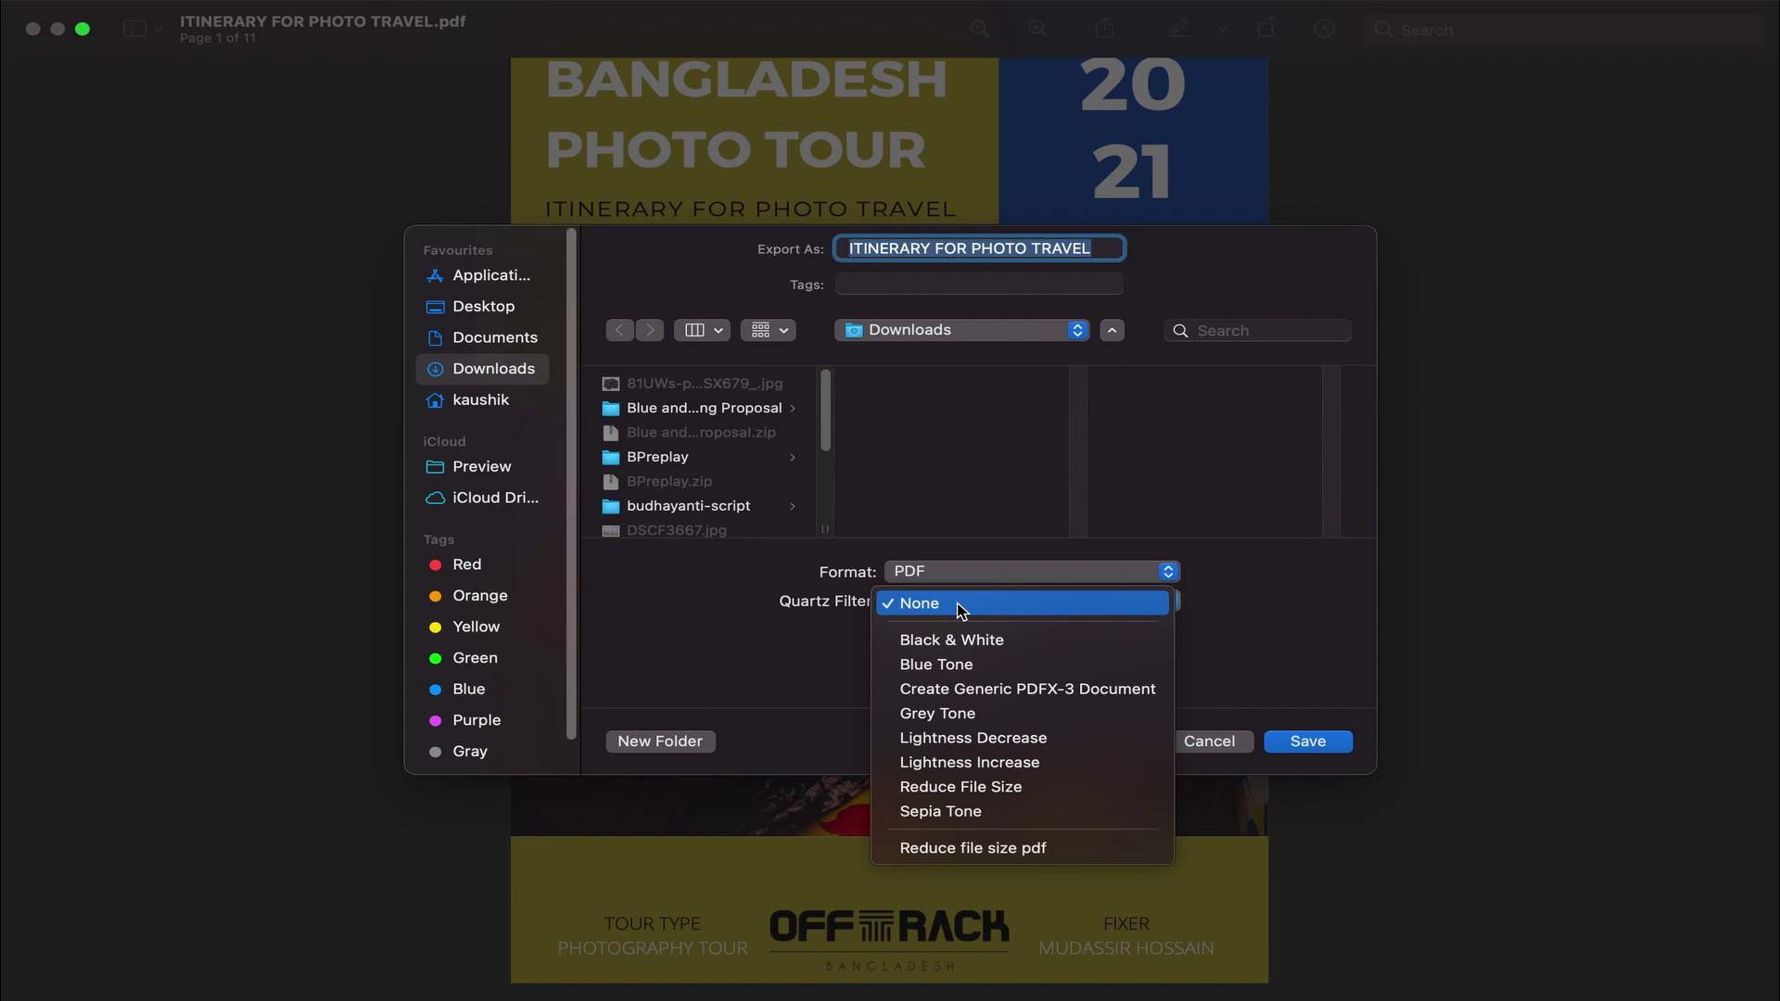
left_click(982, 793)
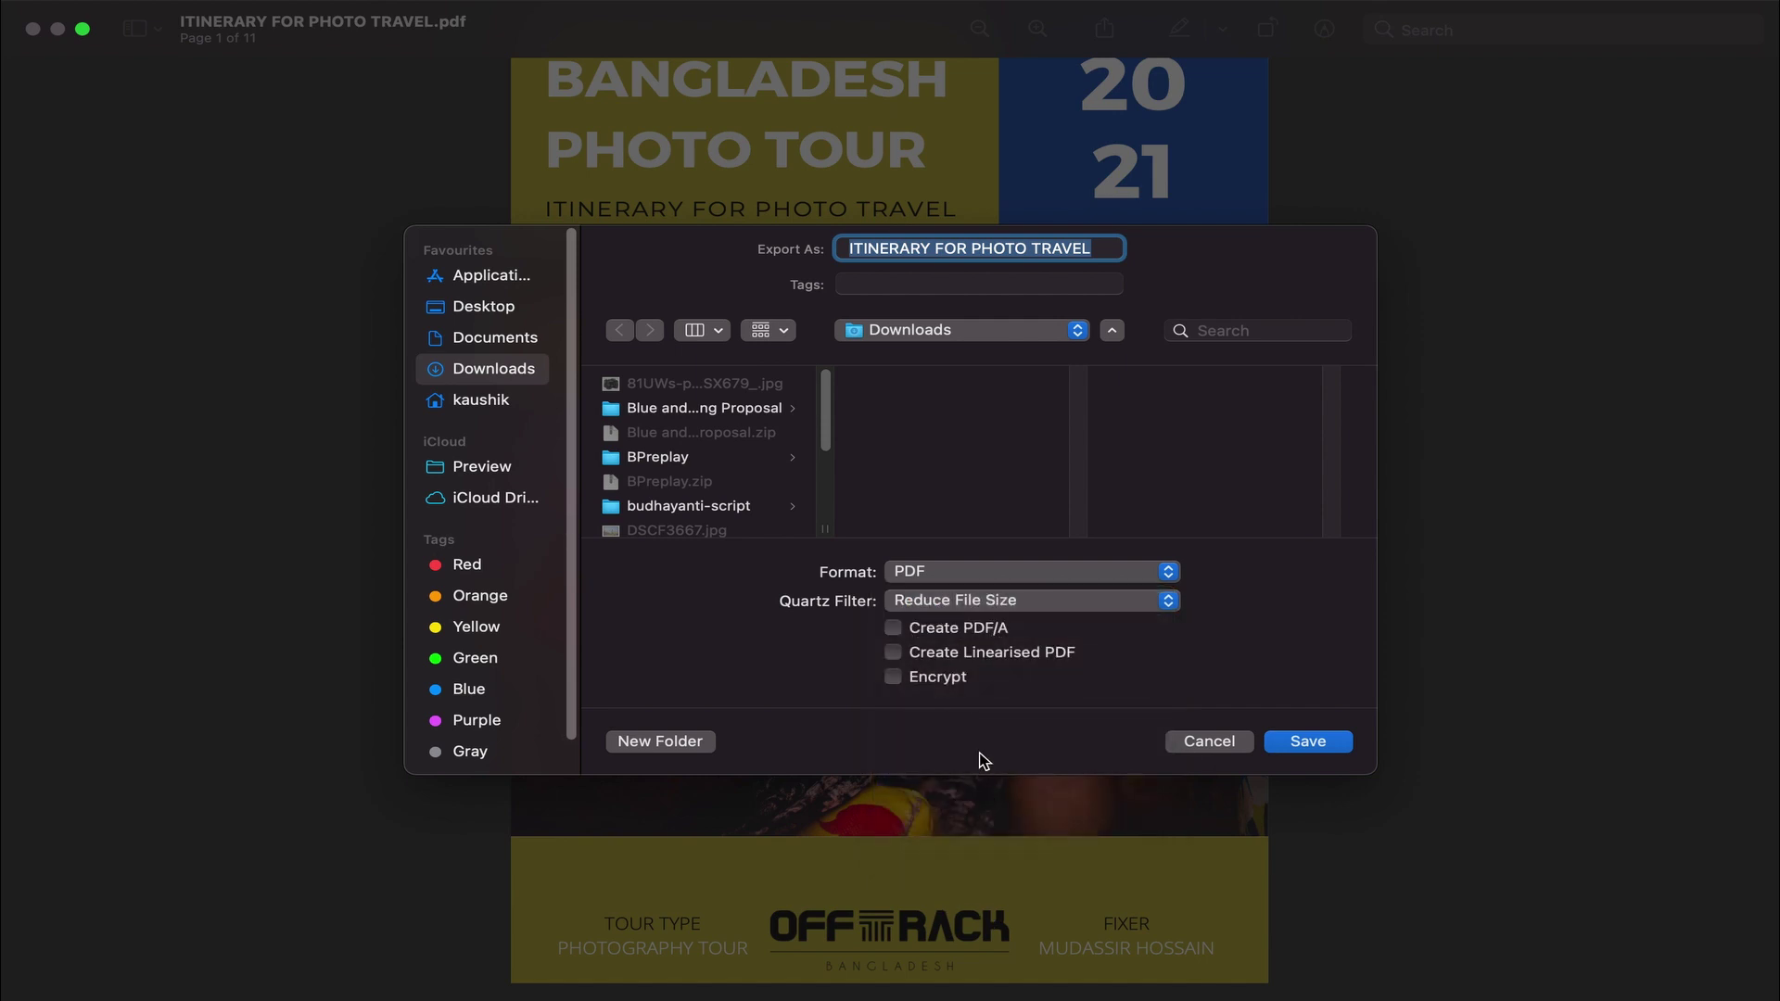
left_click(1043, 577)
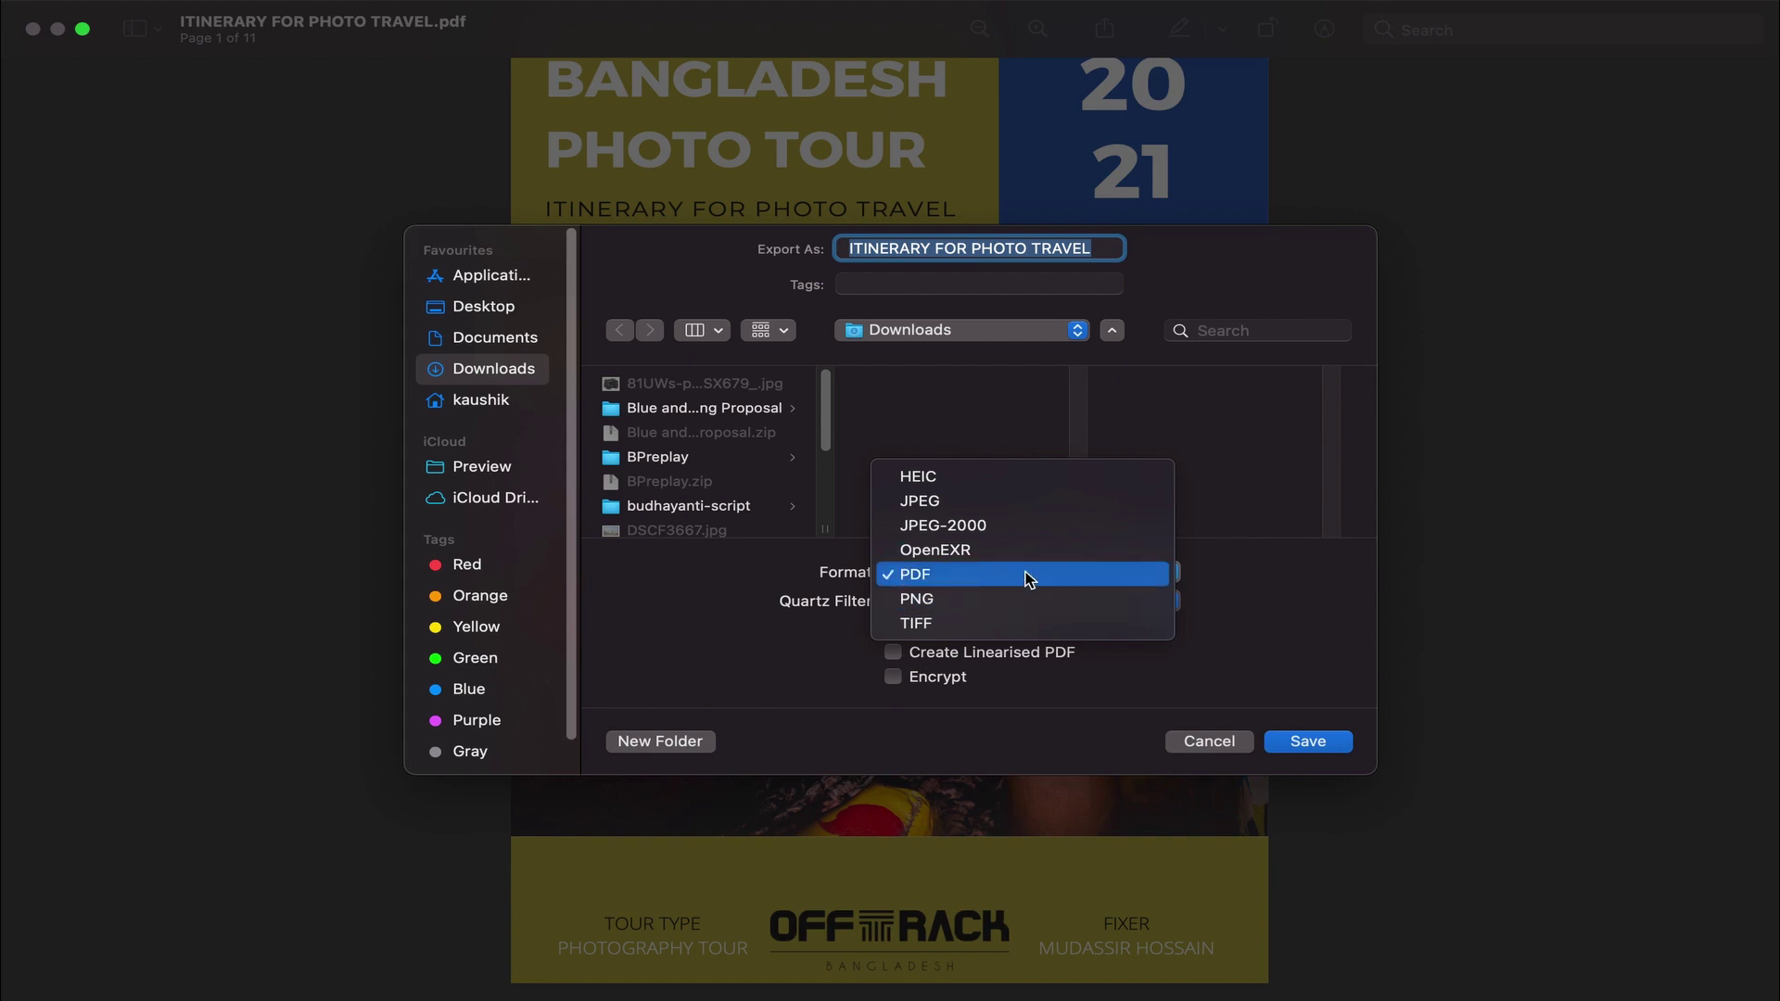
left_click(1254, 547)
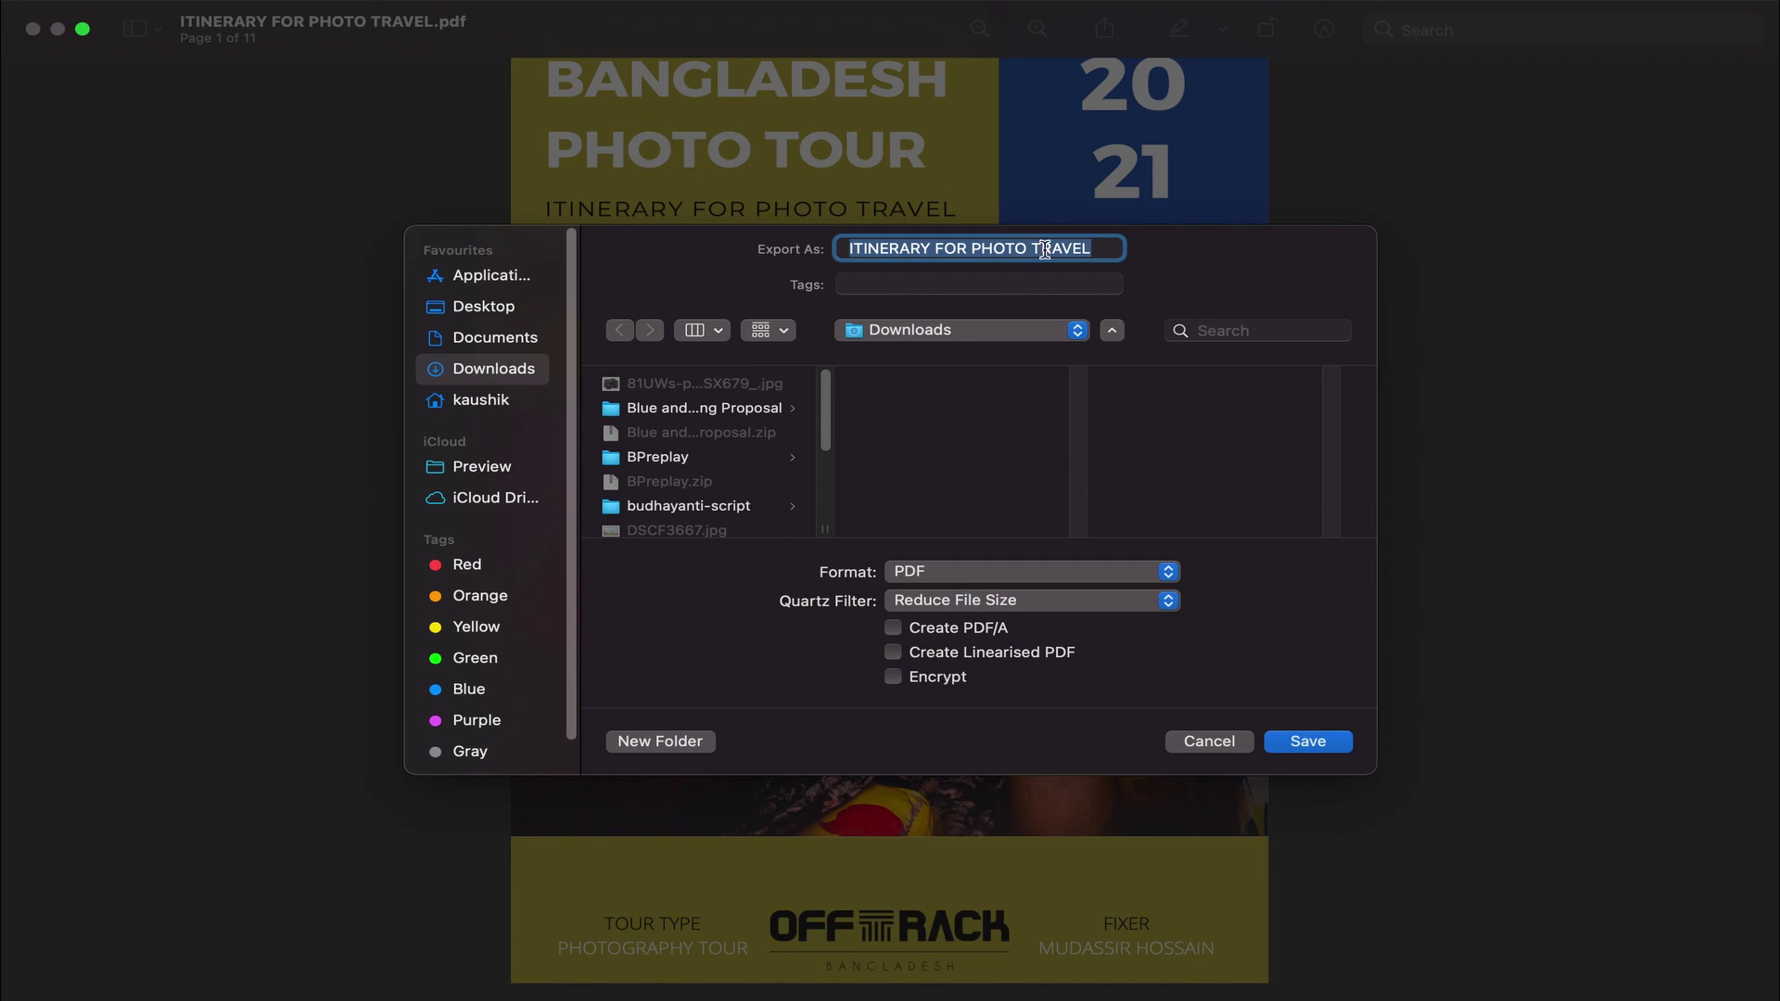
Name the export ITINERARY FOR PHOTO TRAVEL11 and save it to the Desktop.
left_click(1092, 252)
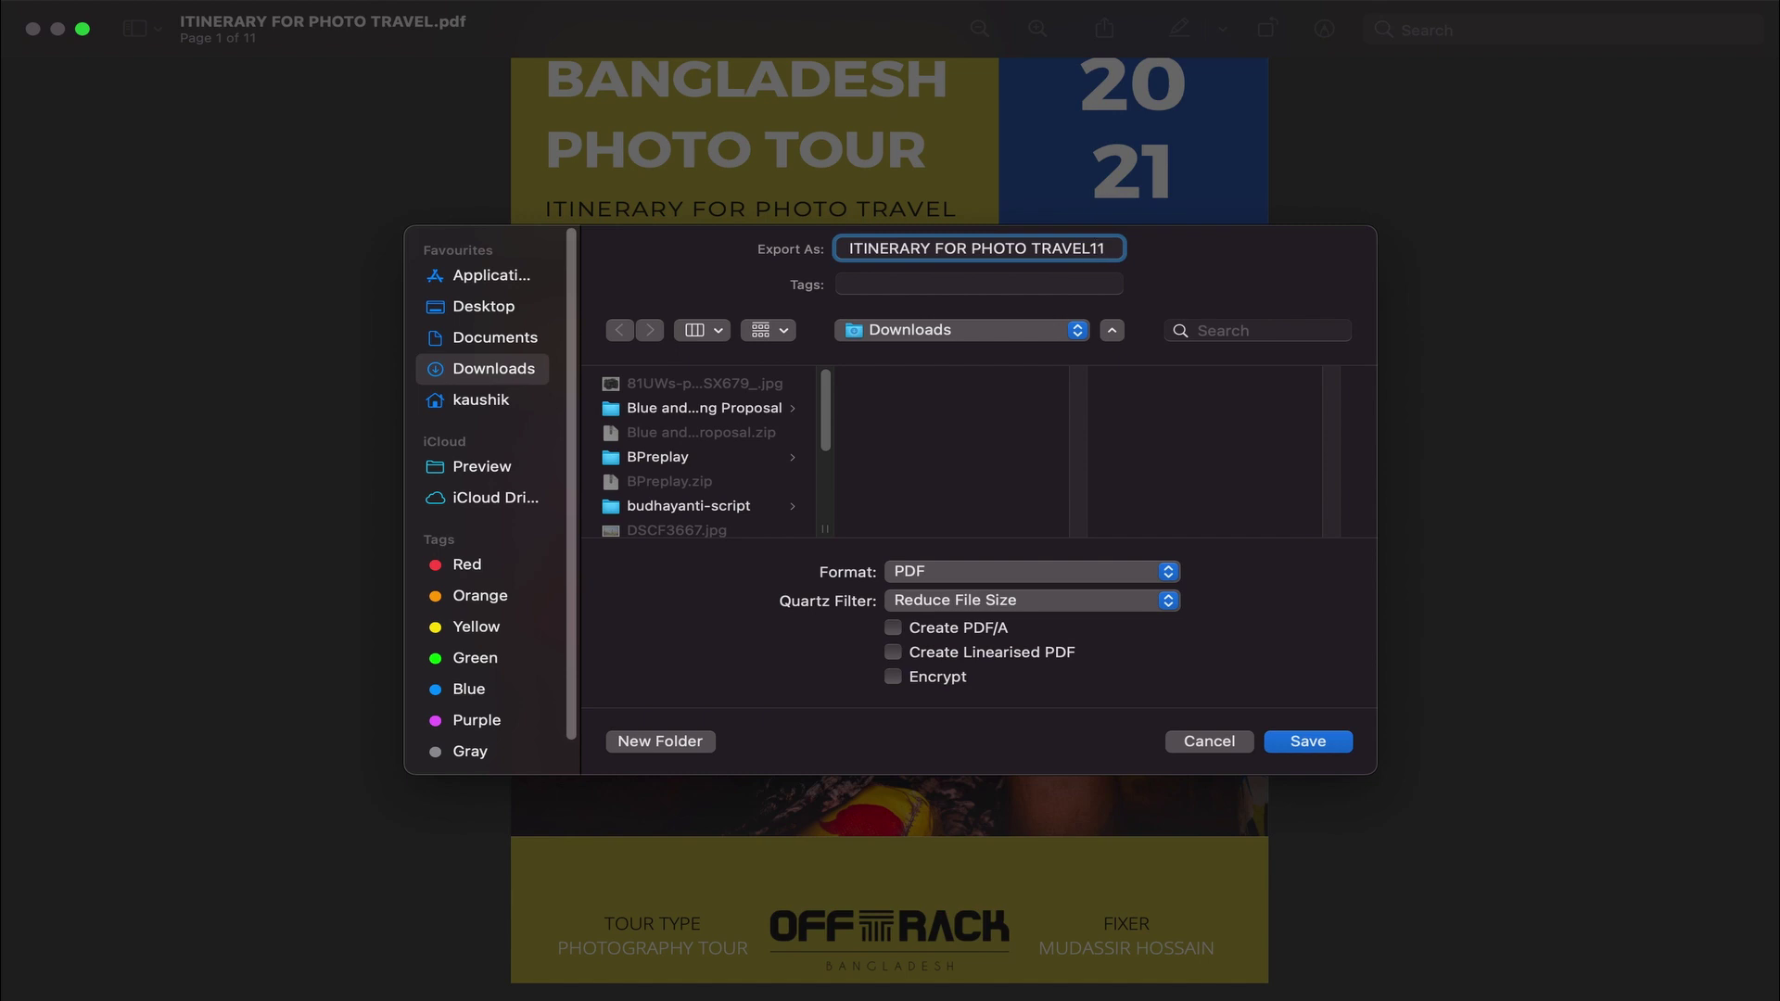
left_click(929, 328)
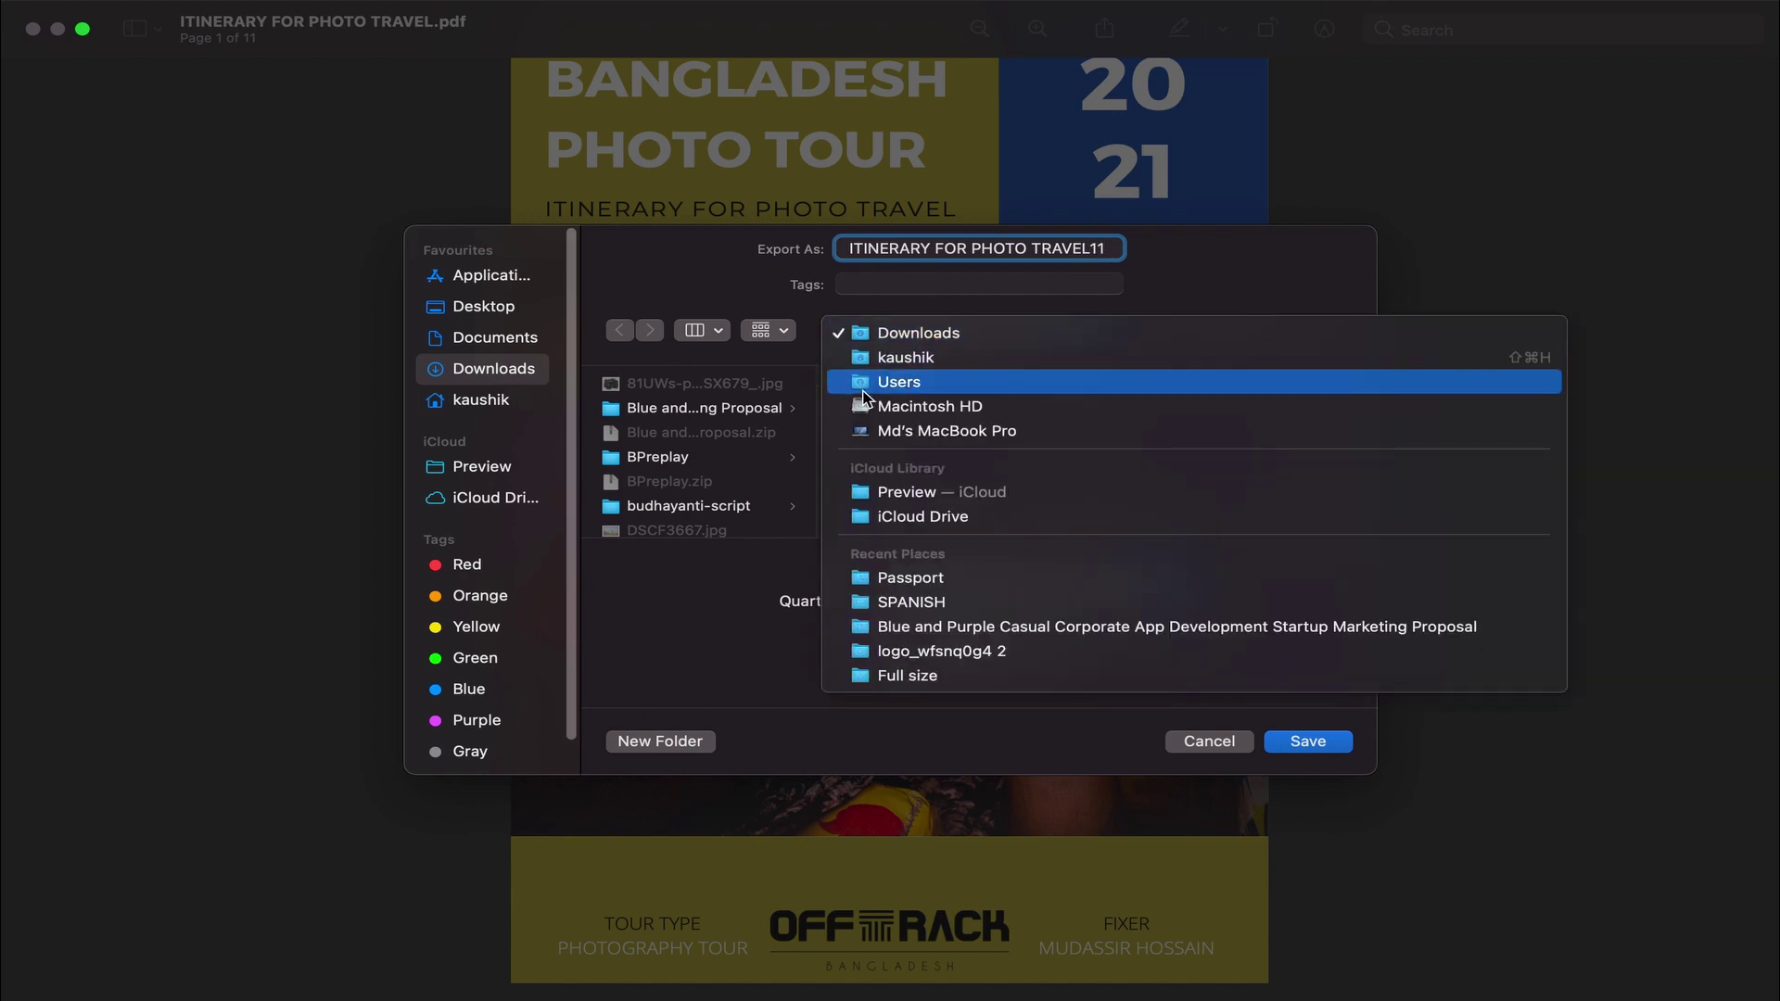
left_click(510, 327)
left_click(484, 309)
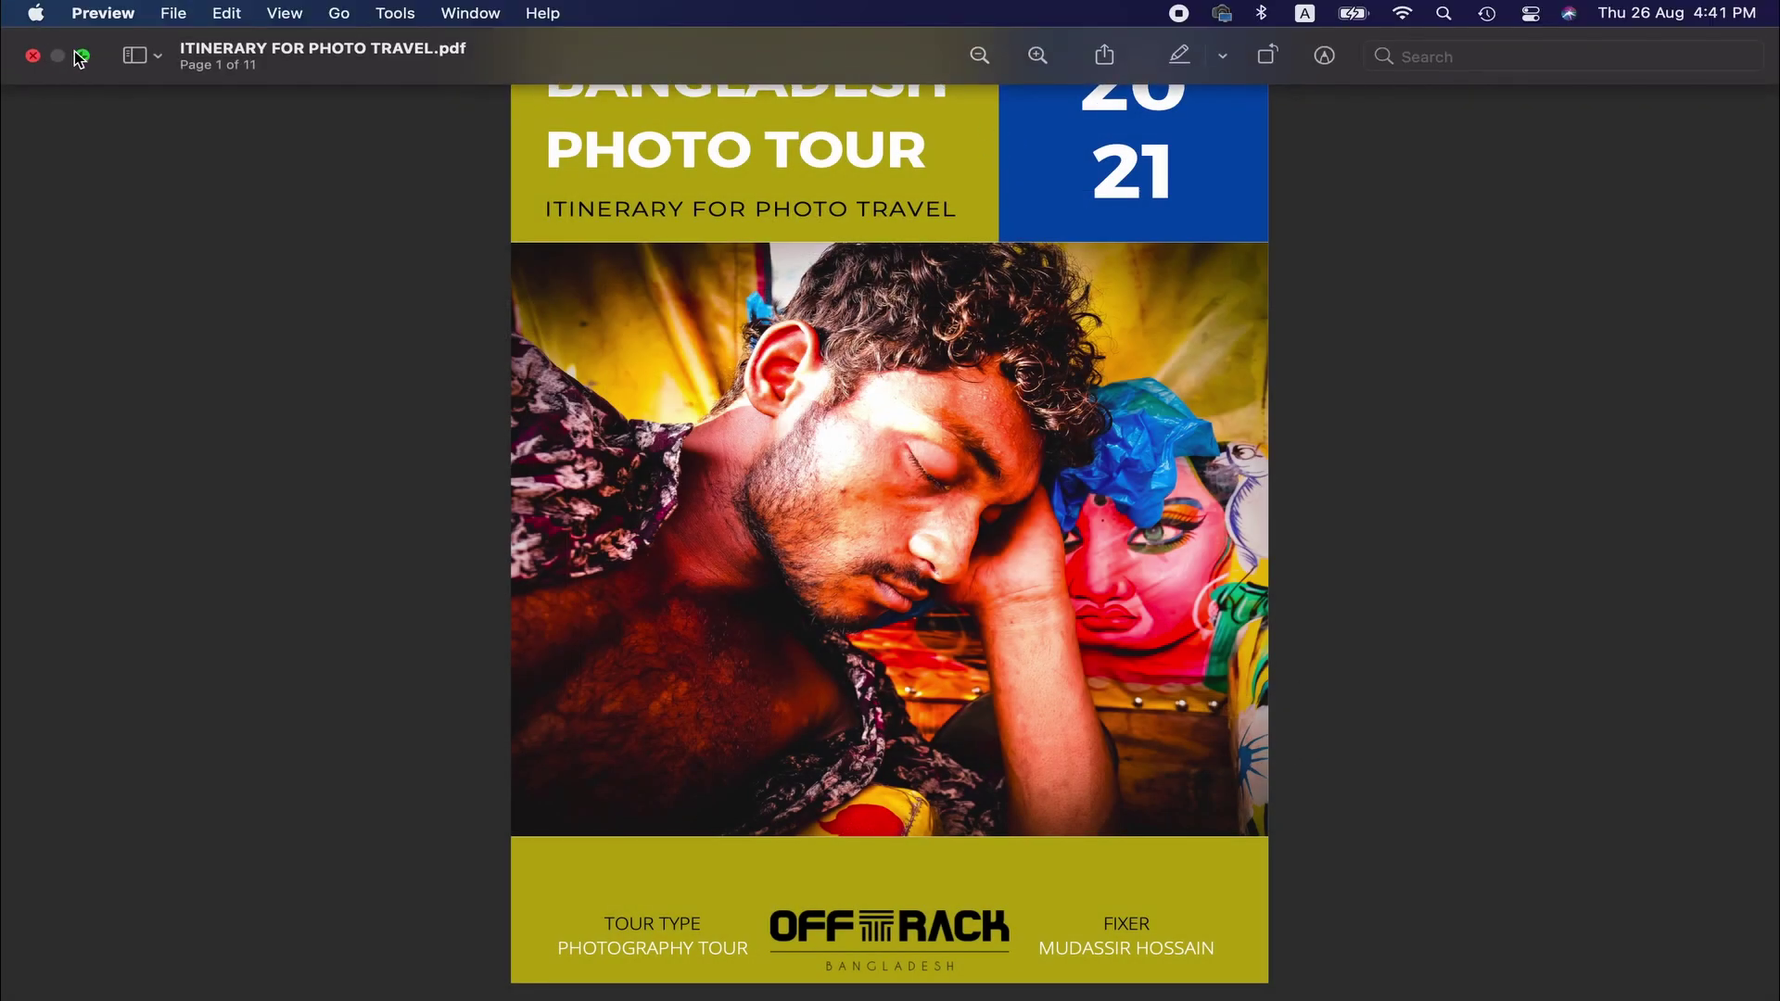
Minimize Preview and drag the TRAVEL11 PDF to the middle of the desktop.
left_click(82, 58)
left_click(58, 56)
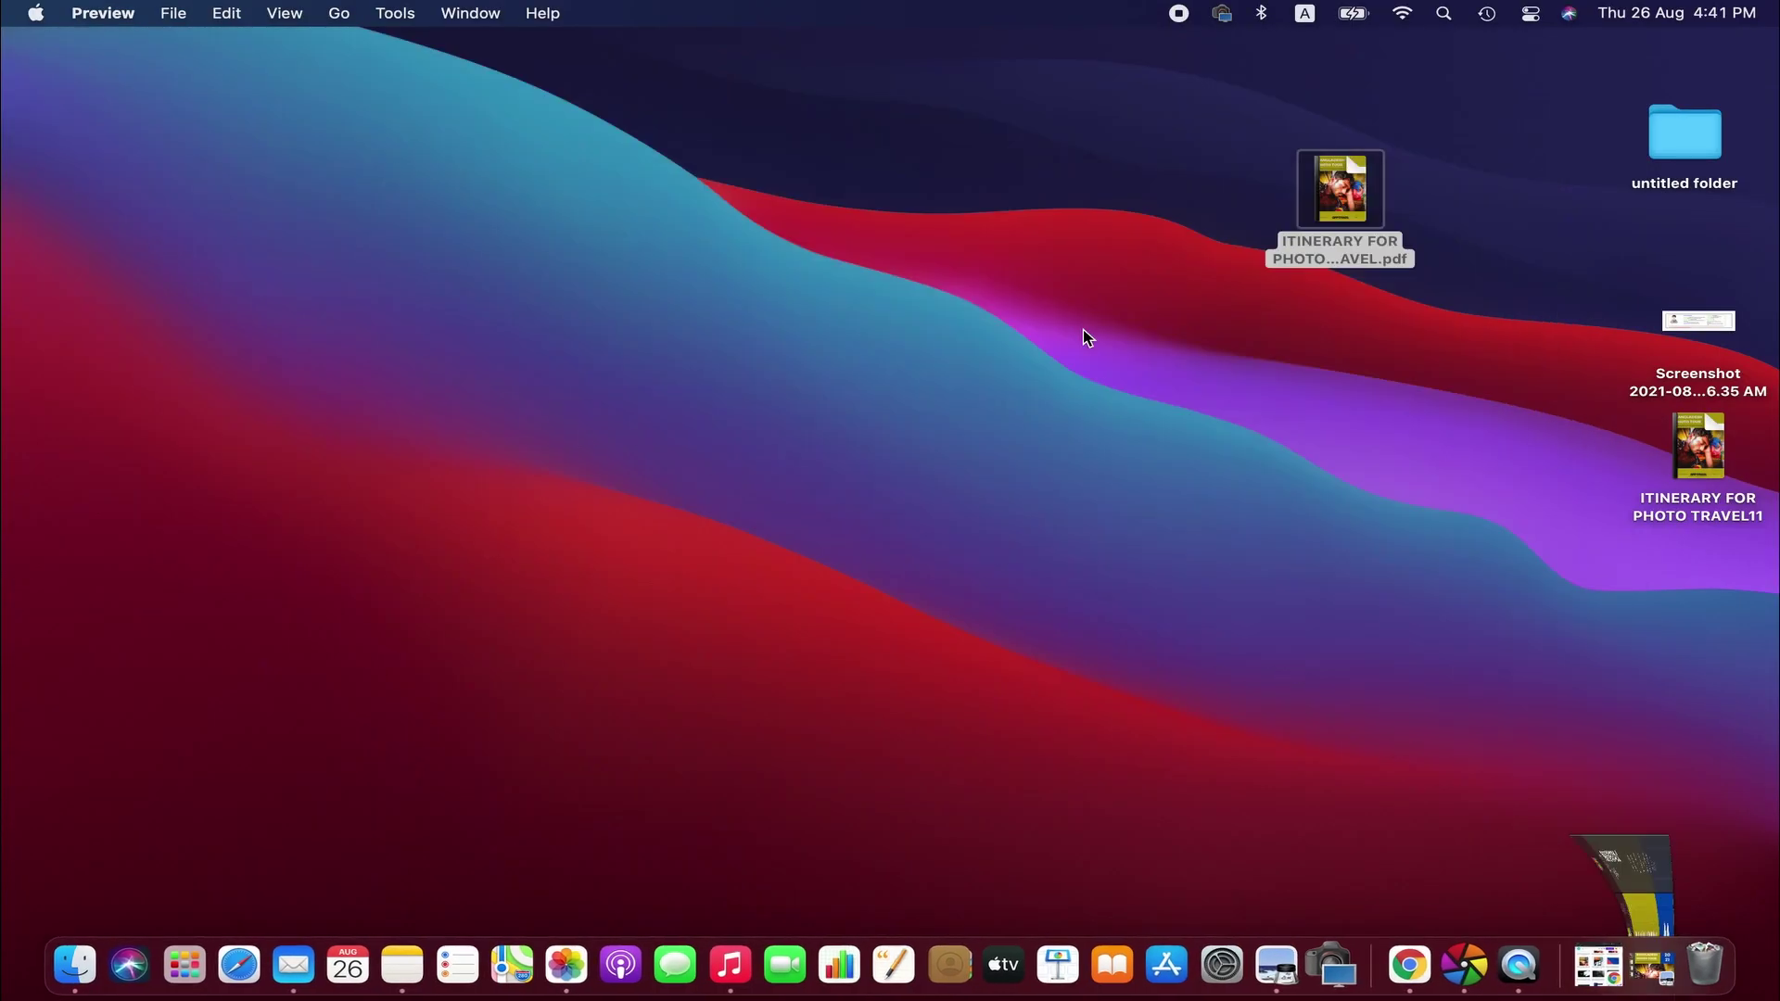
left_click(1436, 521)
left_click(1373, 218)
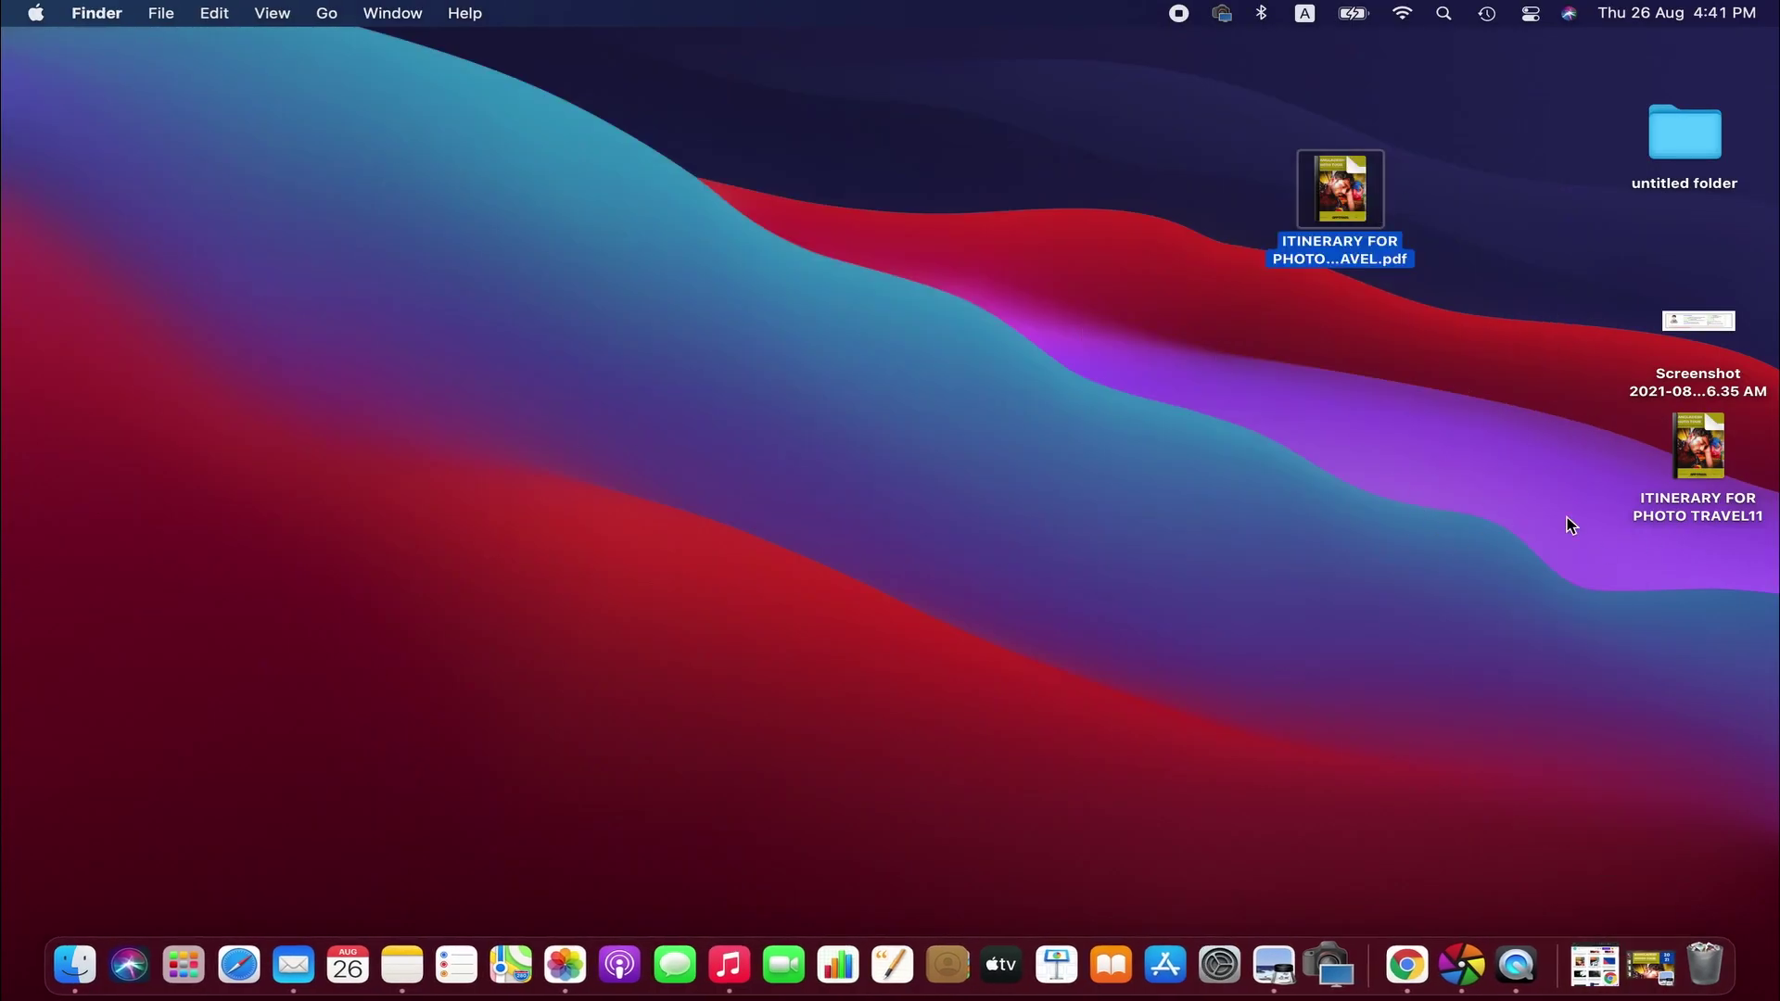
left_click_drag(1678, 439, 1022, 227)
left_click(1113, 392)
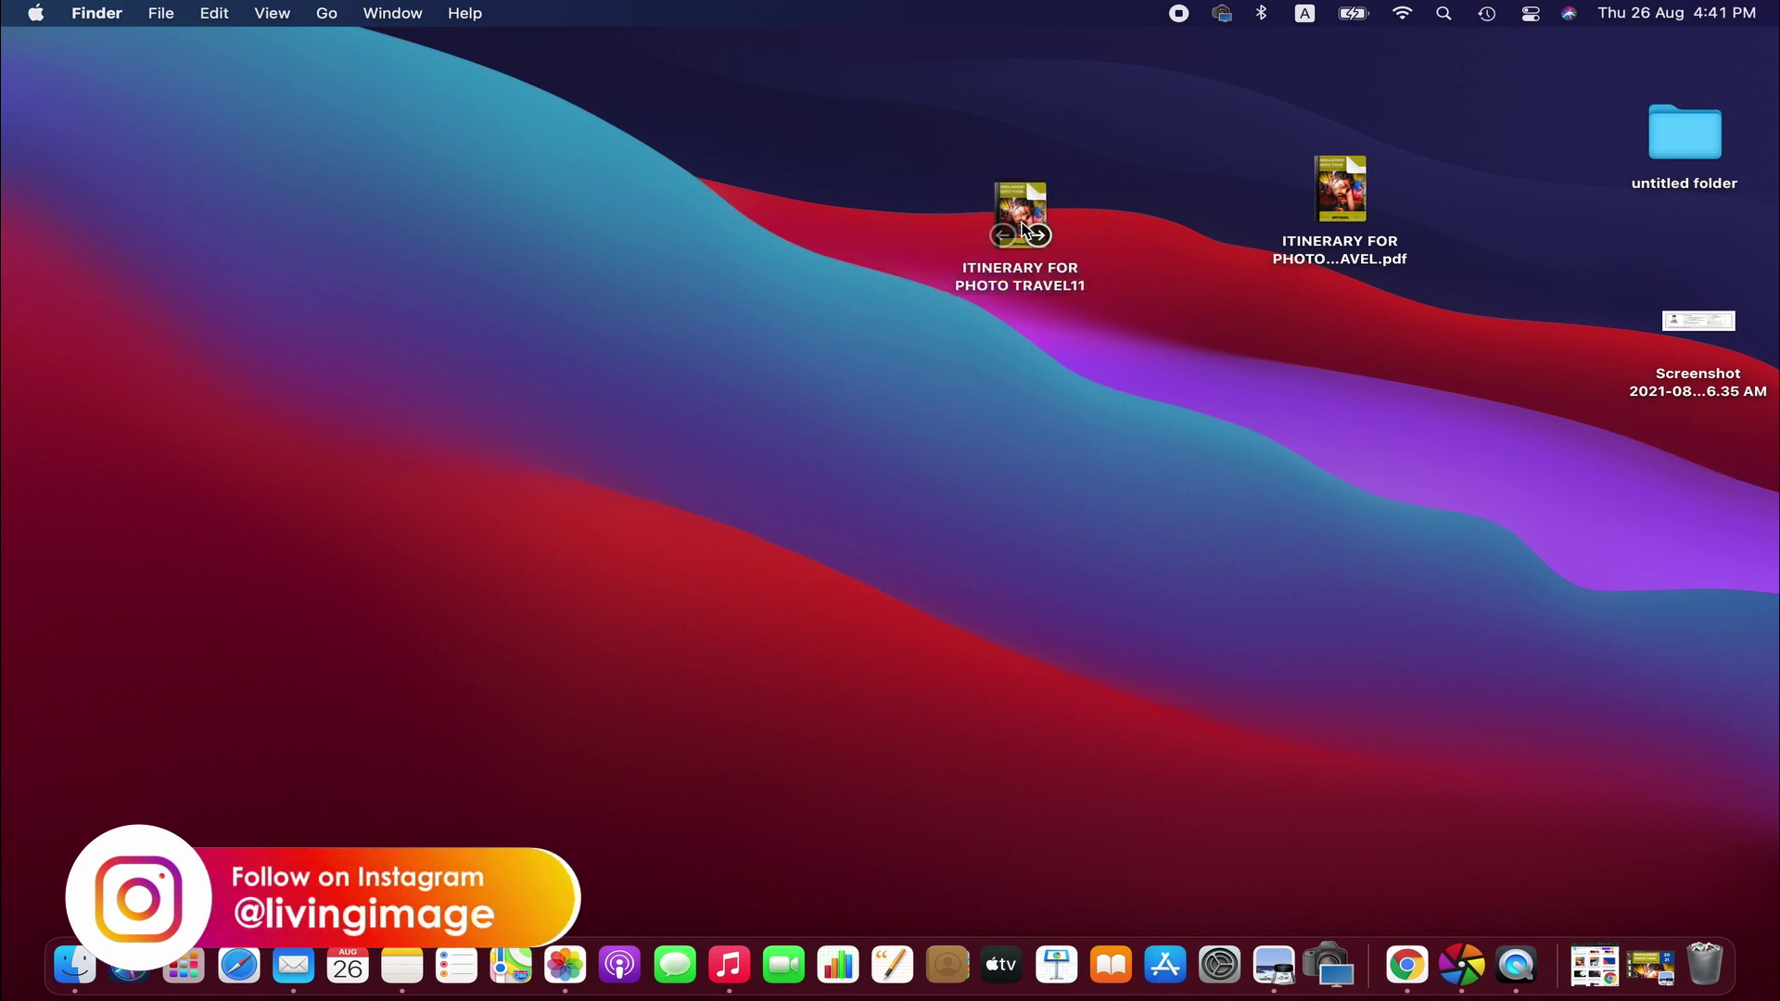
Show the ITINERARY FOR PHOTO TRAVEL11 info, now 967 KB versus the original 41.3 MB.
left_click(1023, 206)
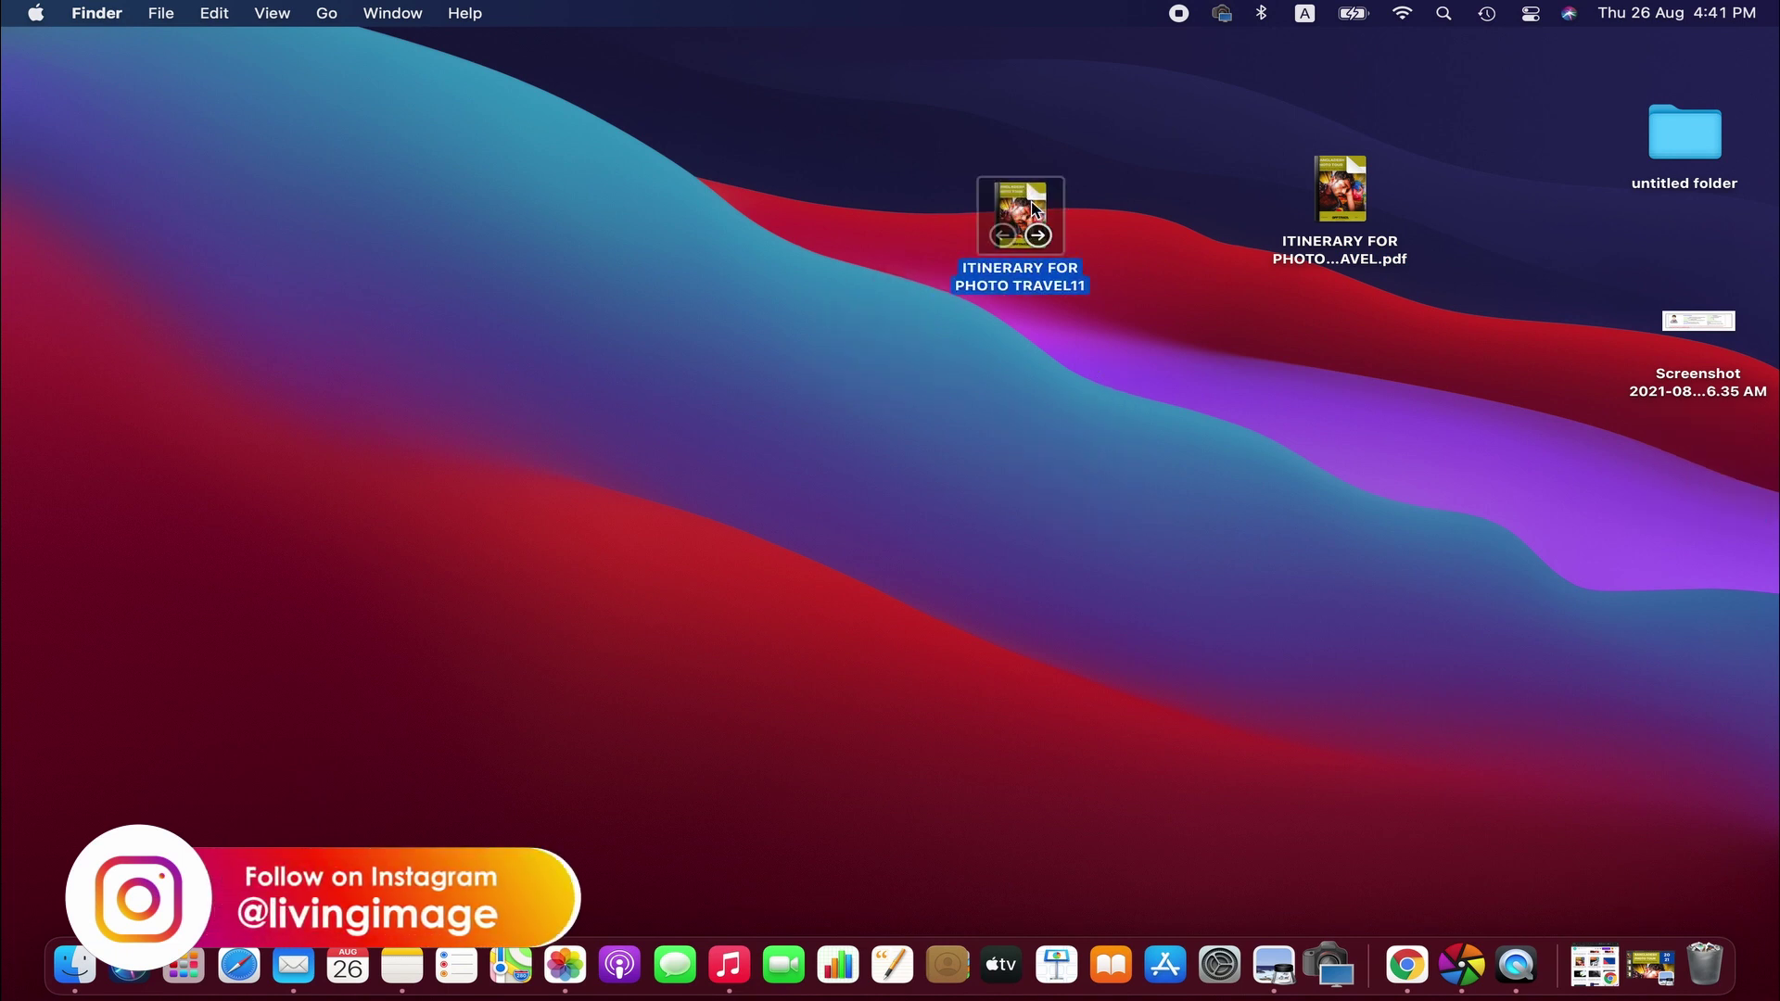
left_click(160, 13)
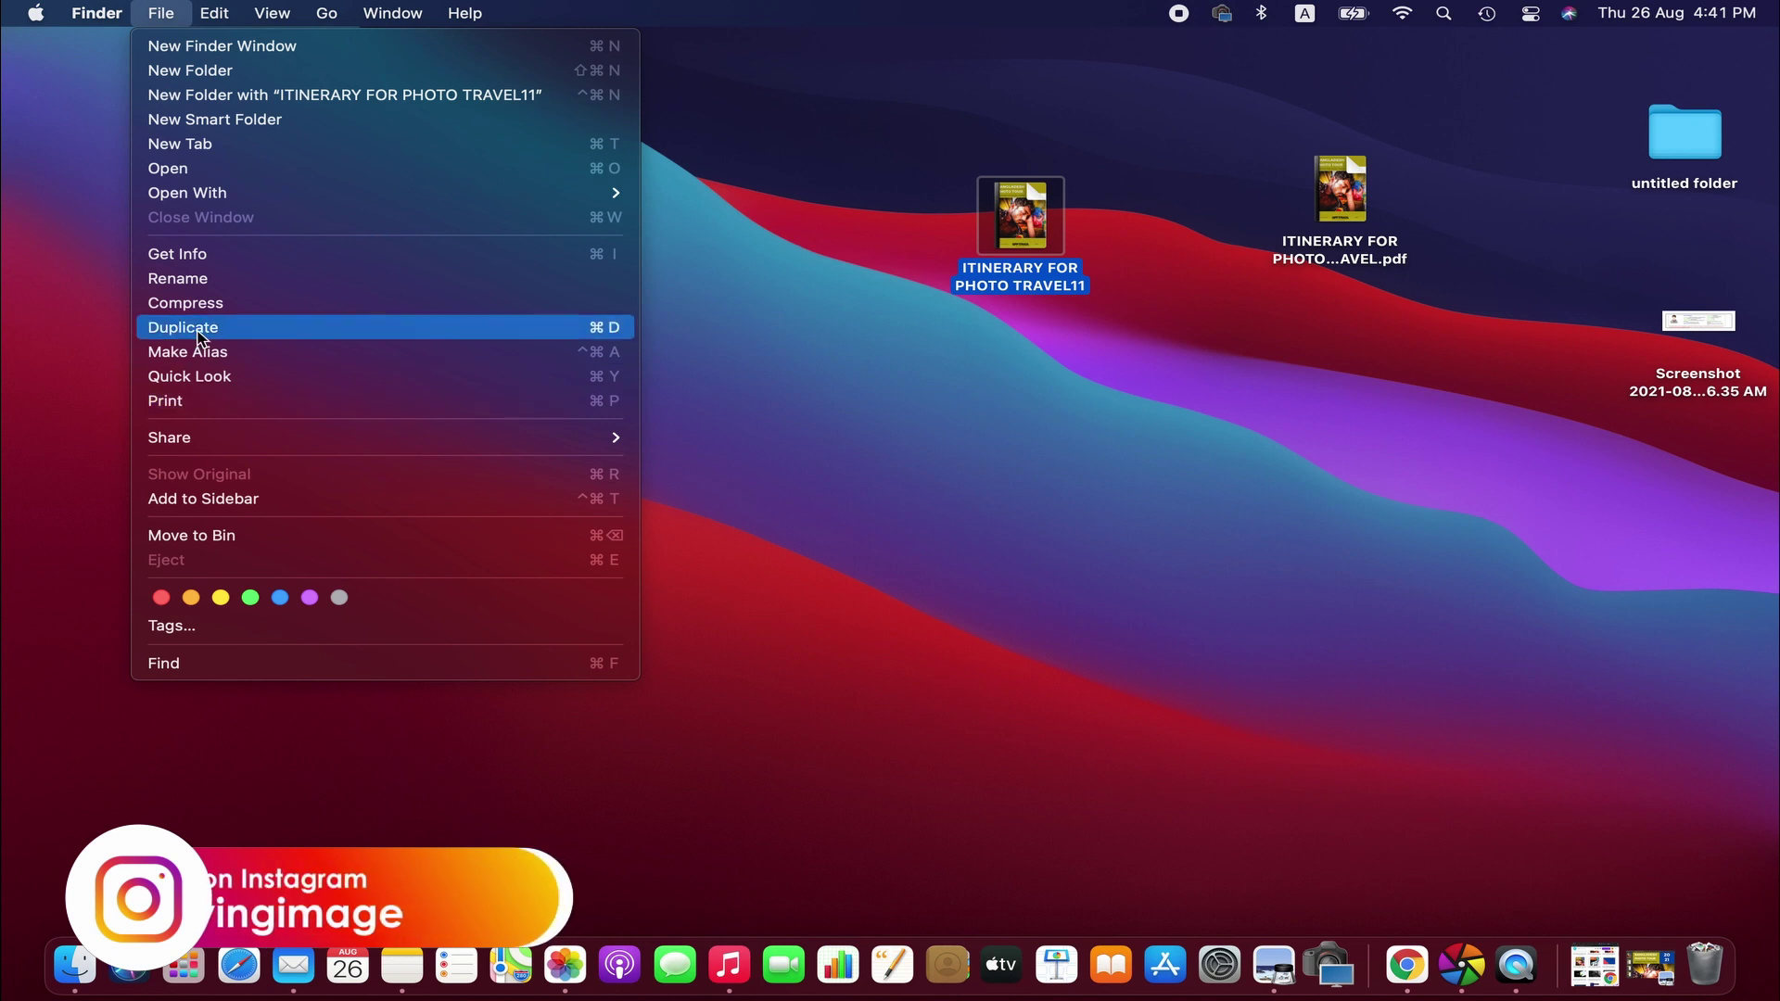
left_click(193, 255)
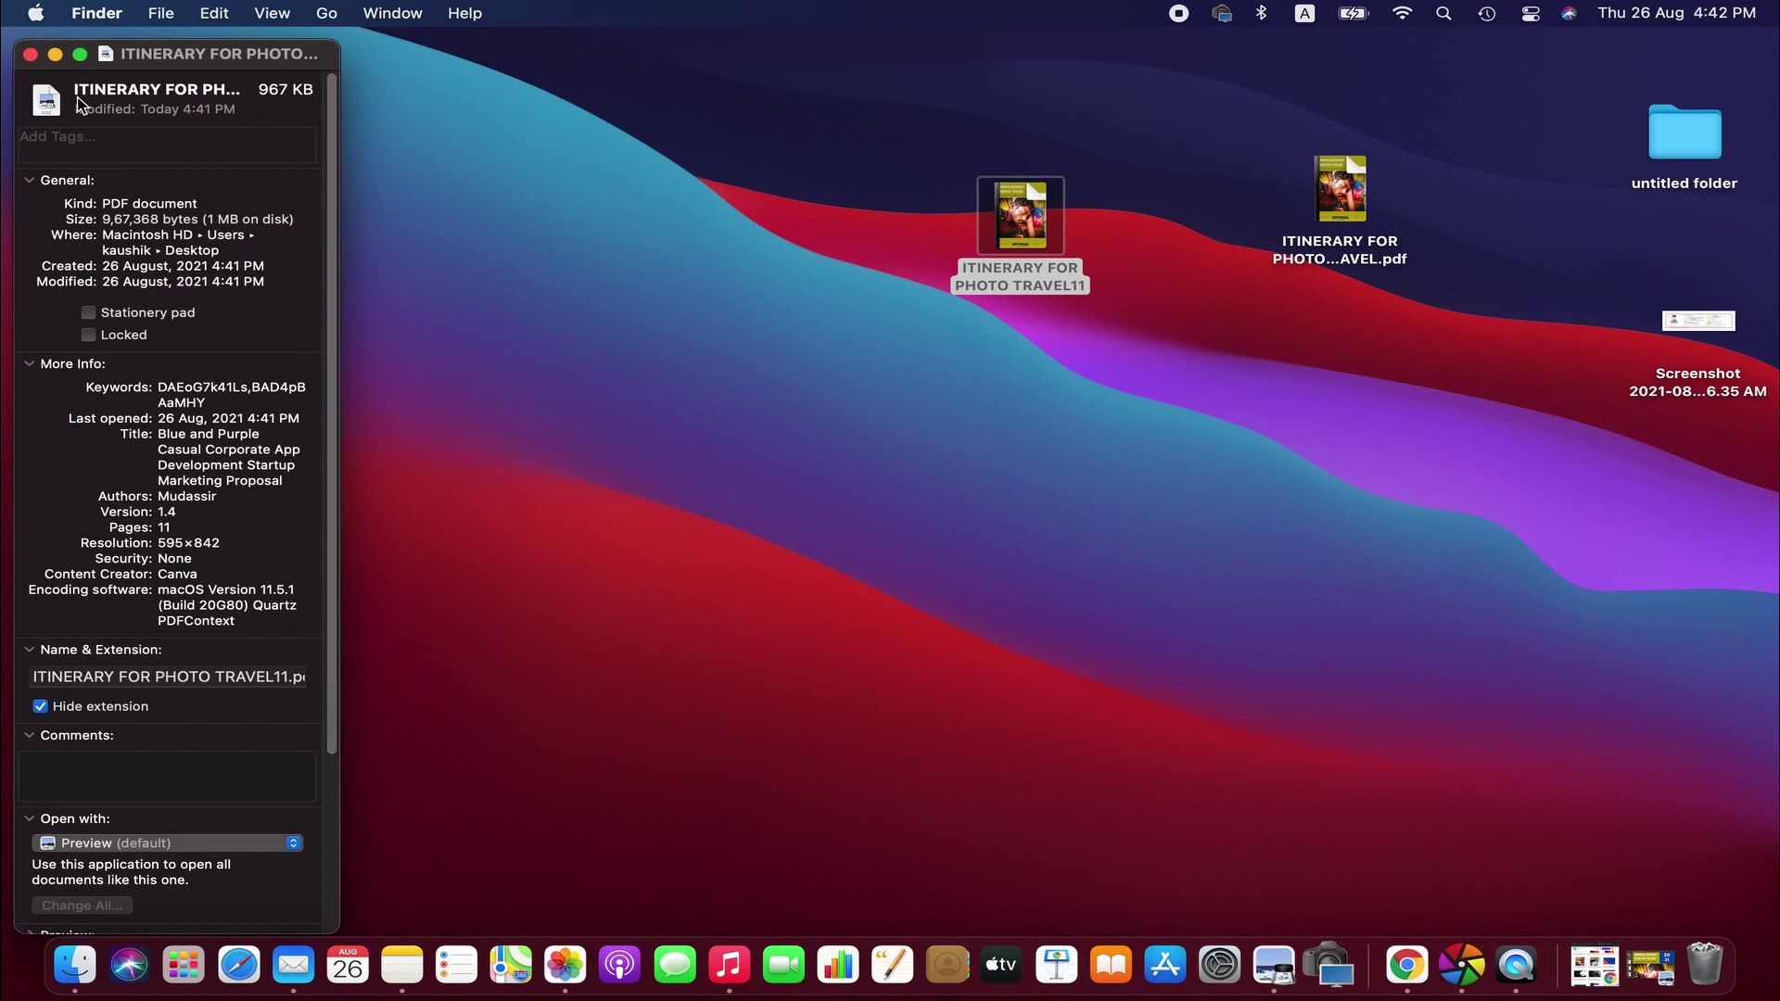
Open ITINERARY FOR PHOTO TRAVEL11 in Preview, scroll its pages, and view it full screen.
left_click(30, 55)
double_click(1003, 214)
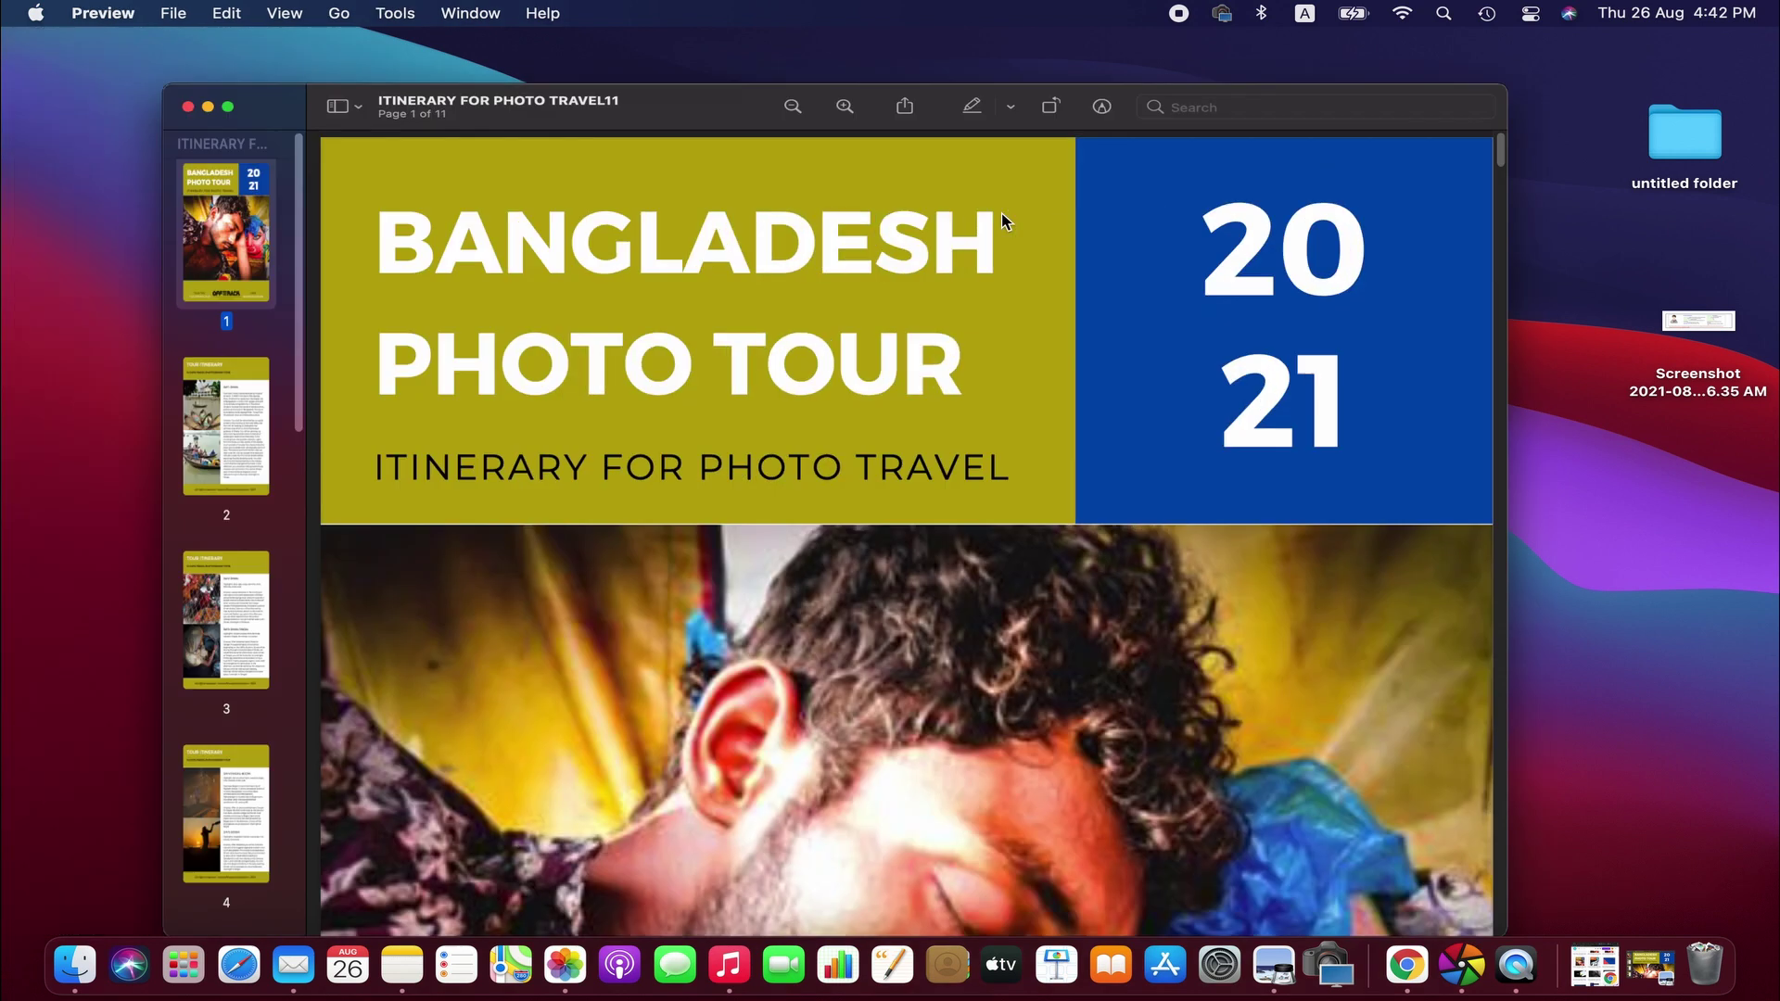
scroll(839, 344, "down", 2)
scroll(649, 431, "down", 3)
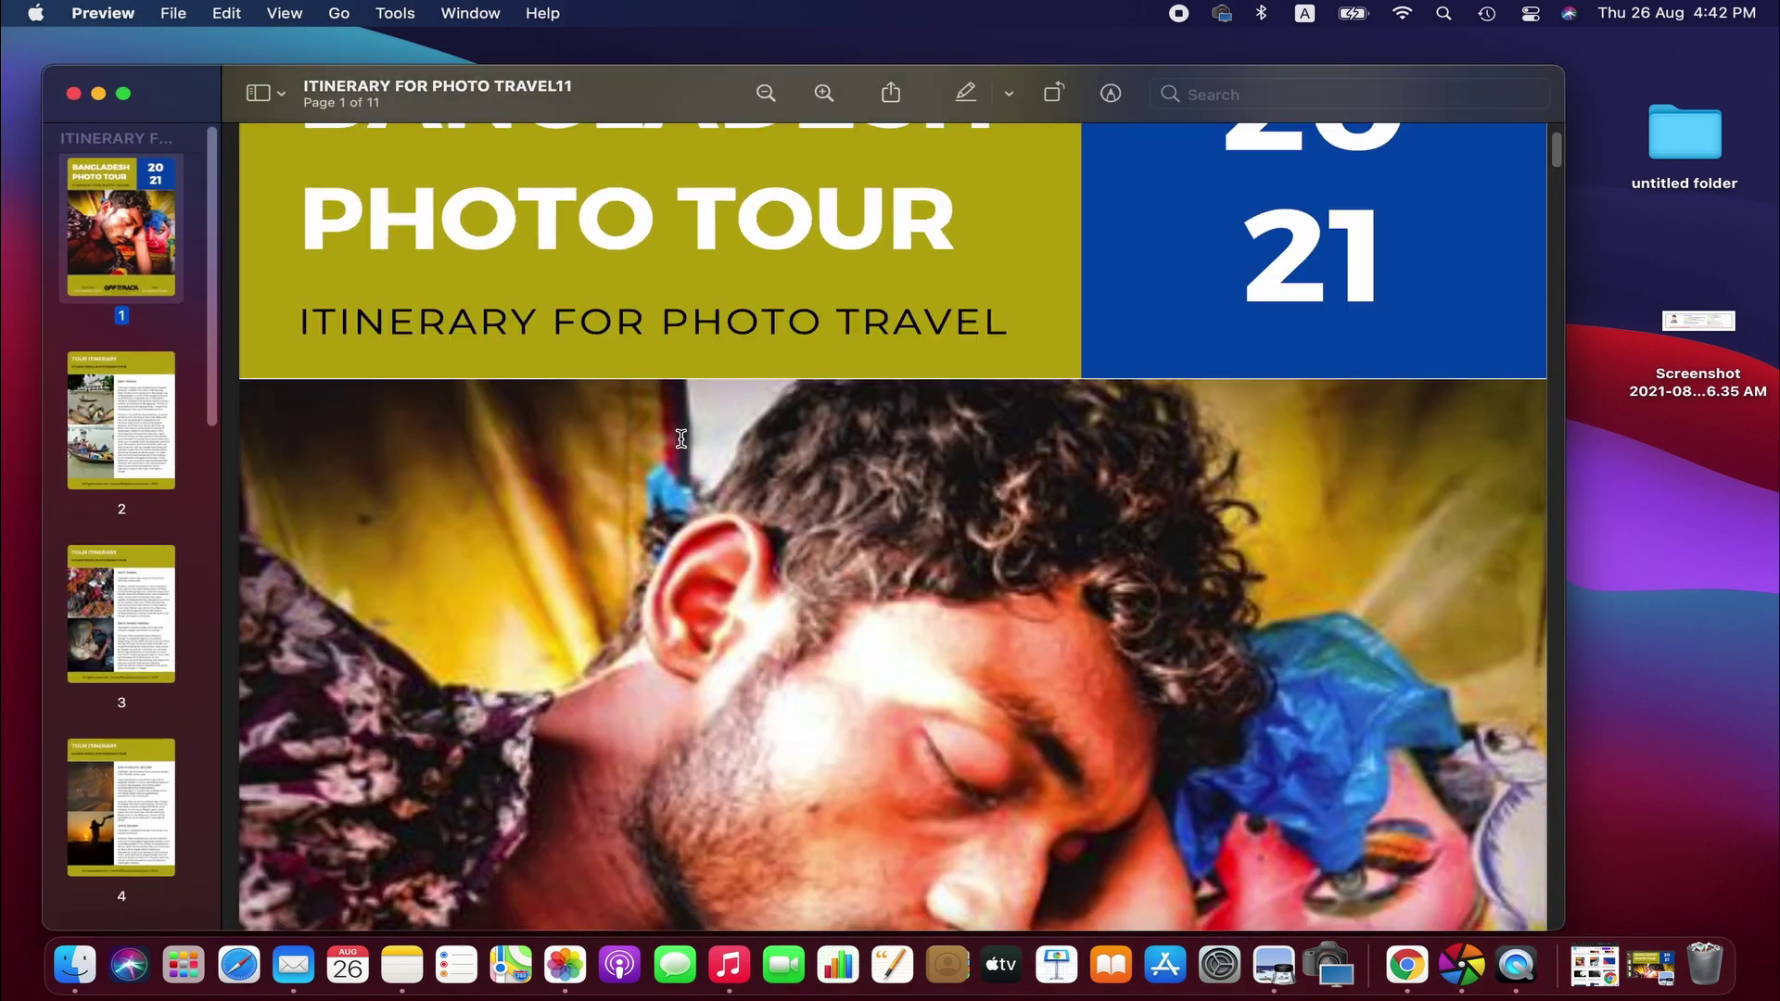
scroll(678, 437, "down", 7)
left_click(124, 94)
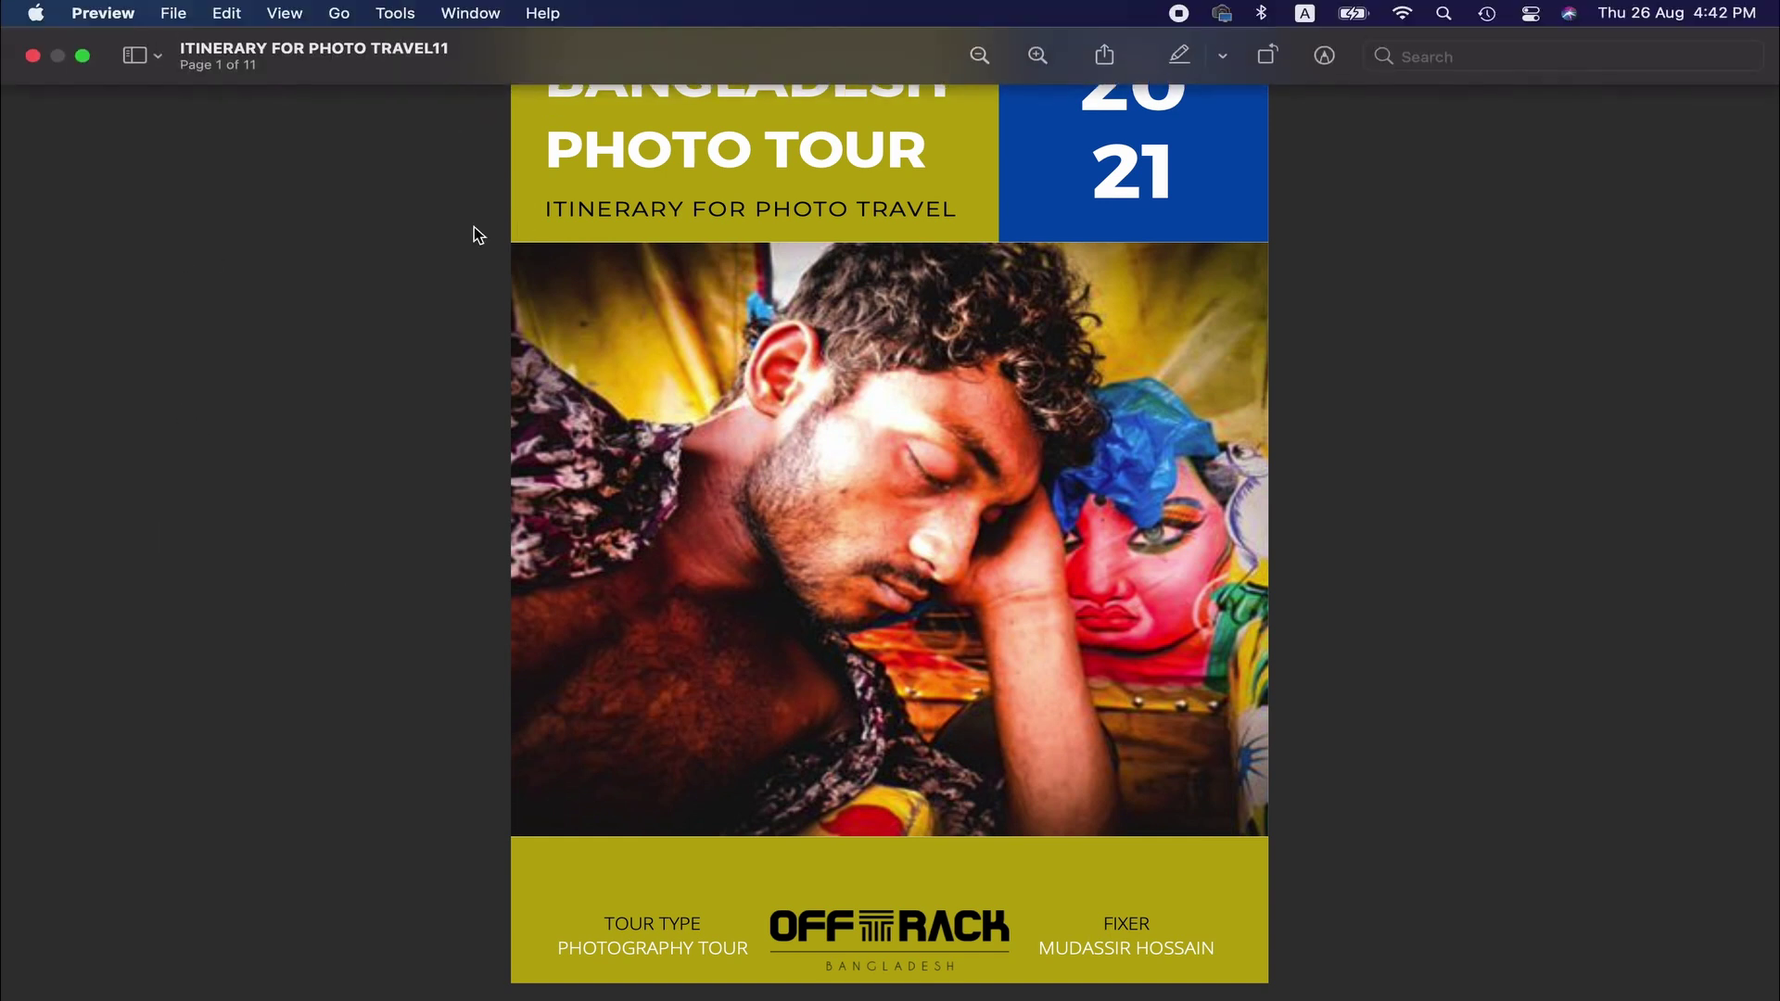
Close the Preview window and launch ColorSync Utility from a Spotlight search.
mouse_move(214, 3)
left_click(33, 56)
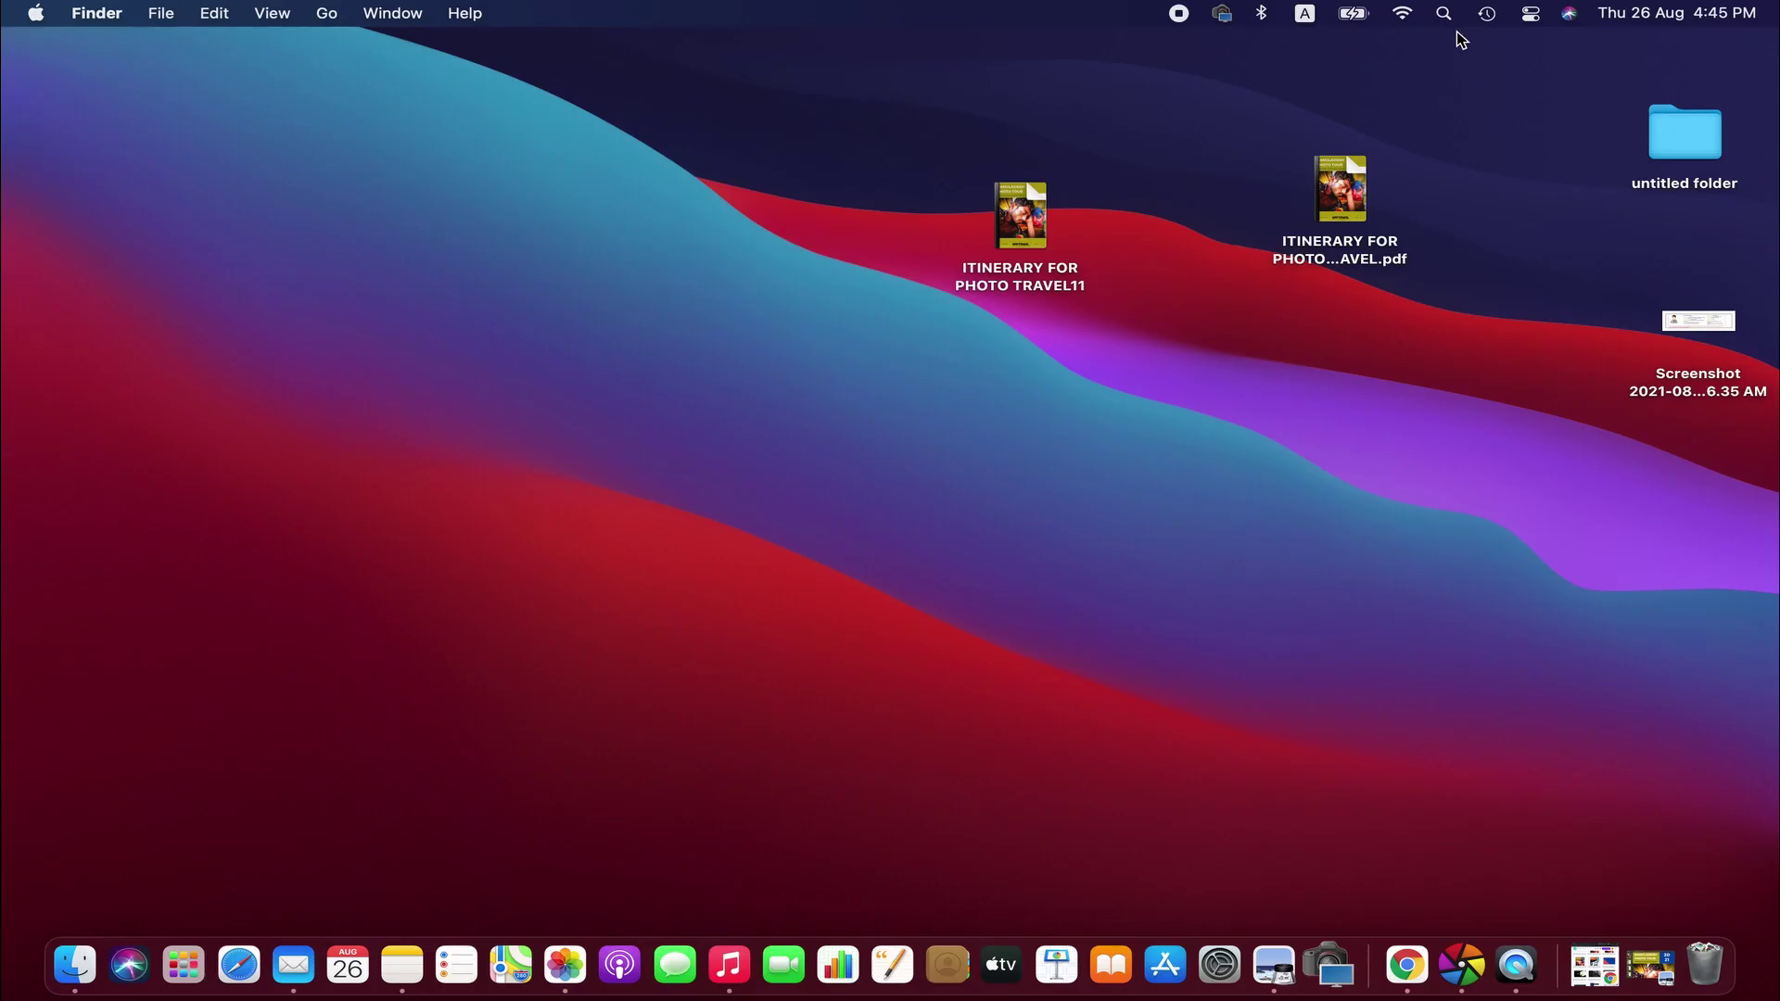
left_click(1445, 14)
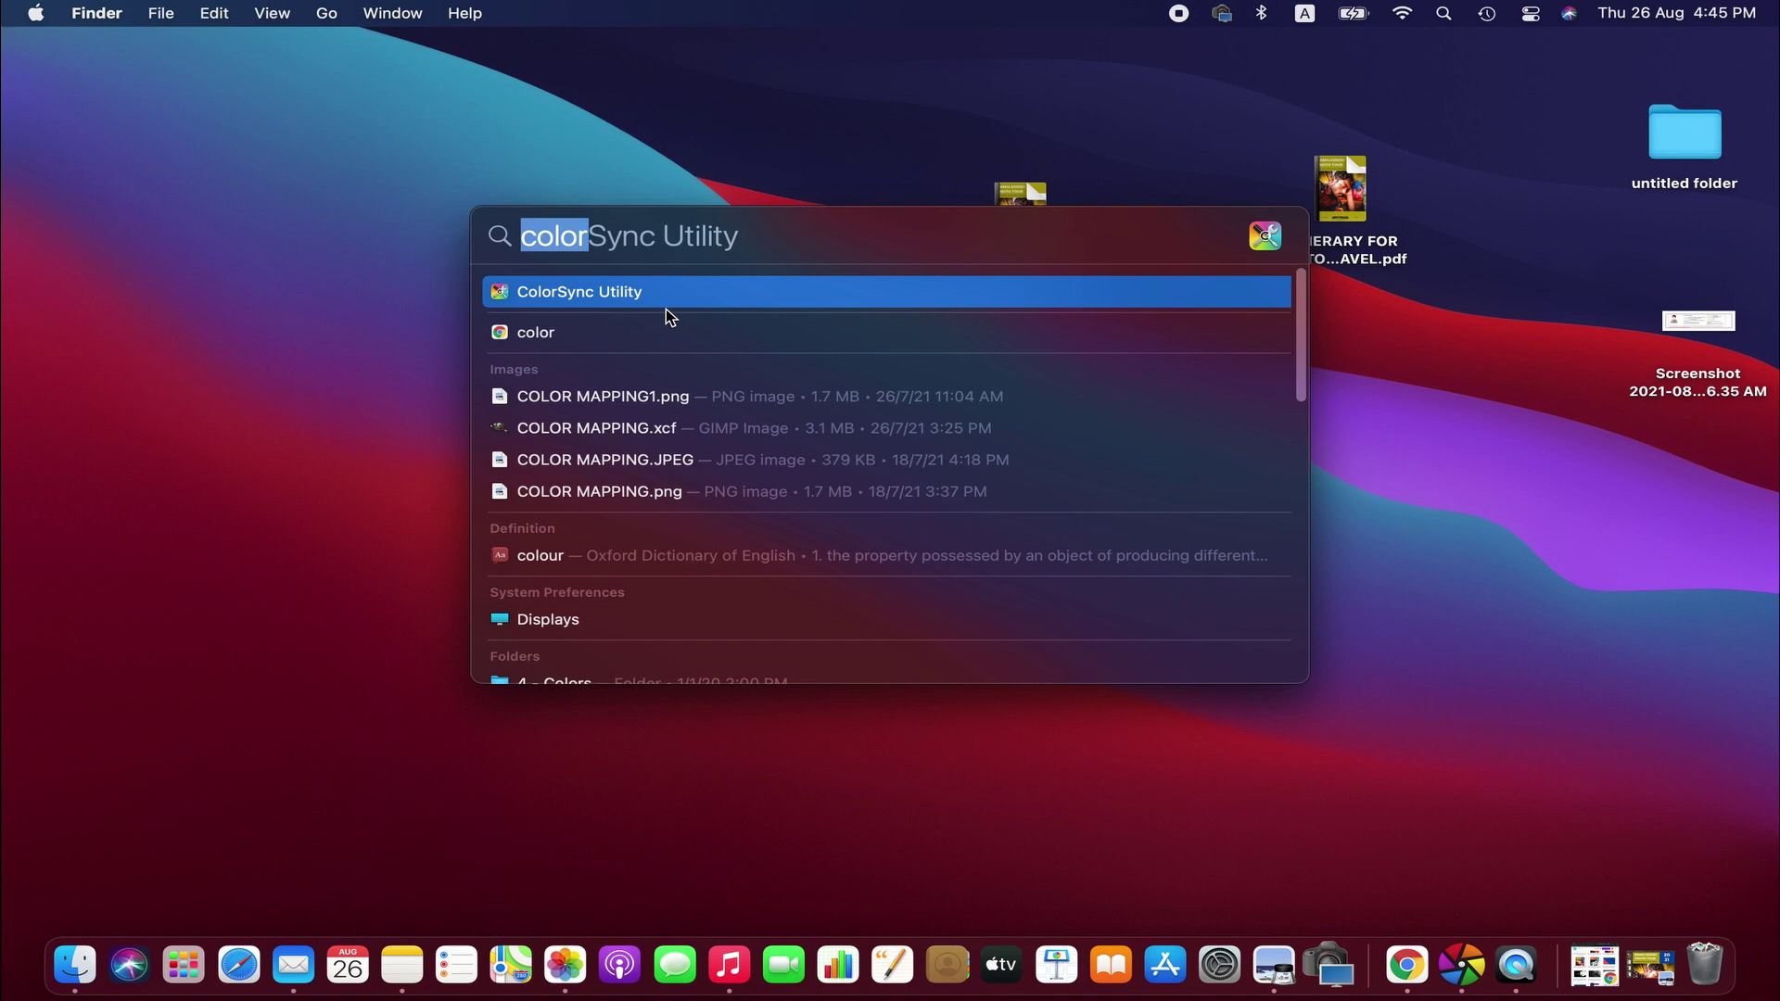
left_click(726, 249)
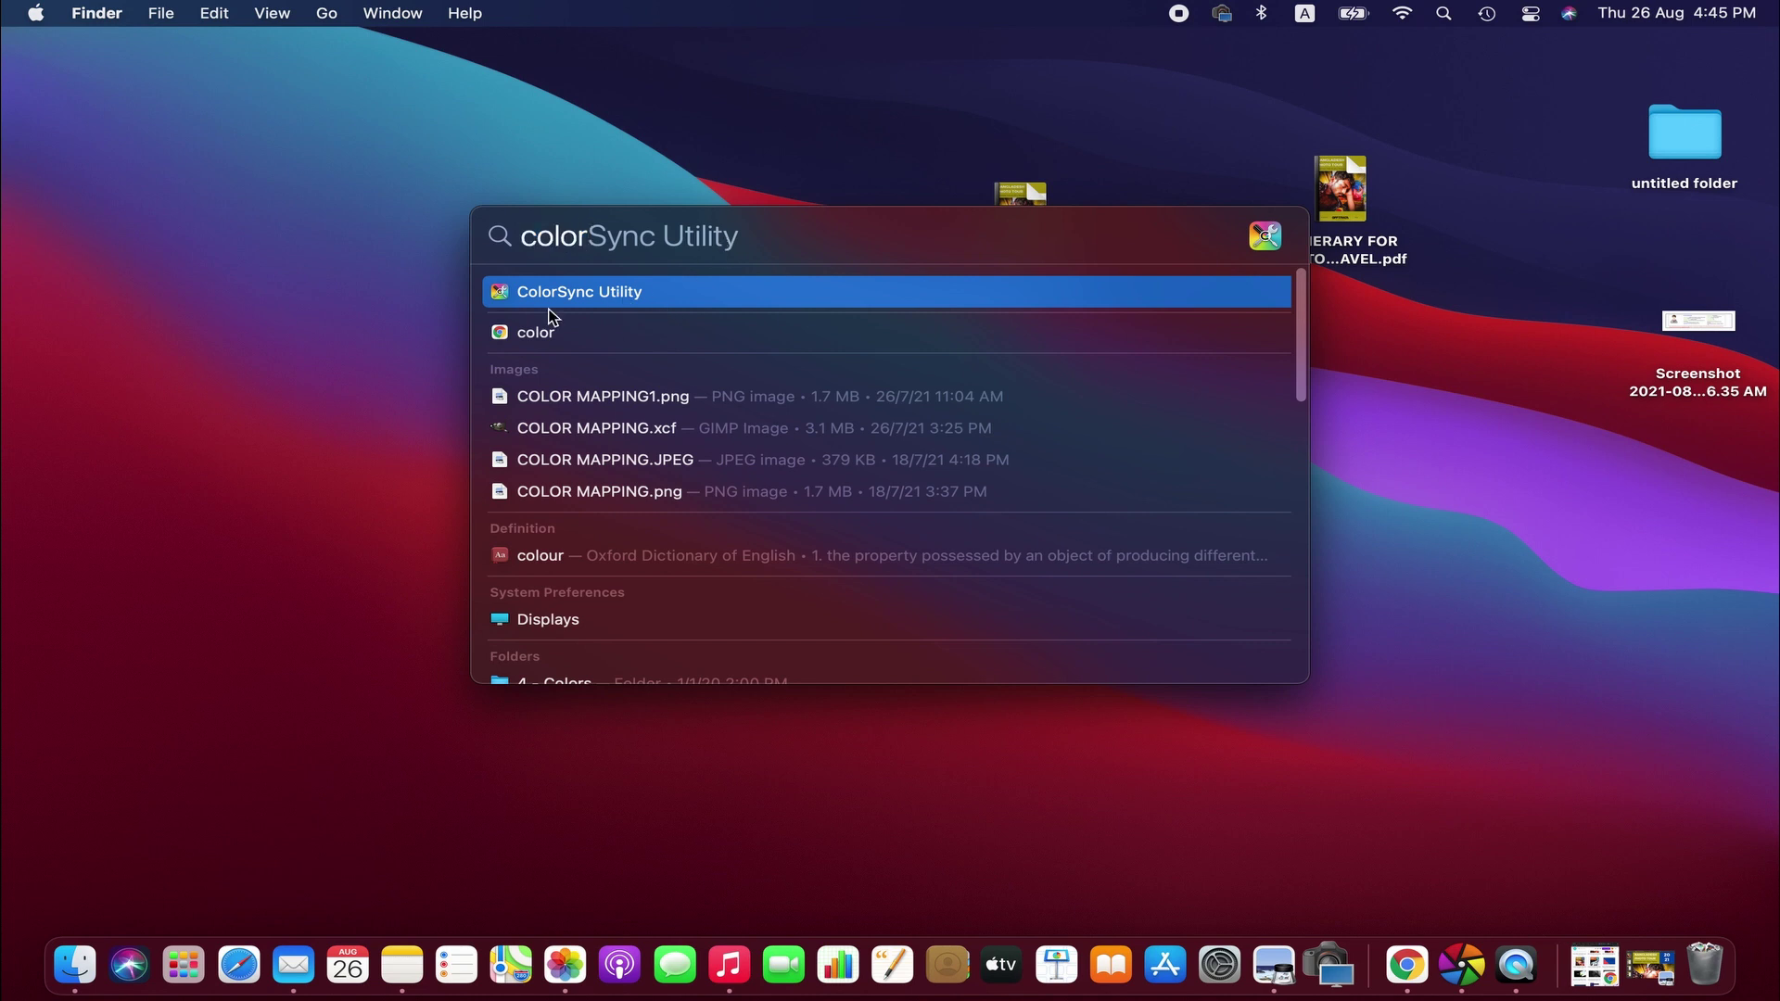
left_click(667, 295)
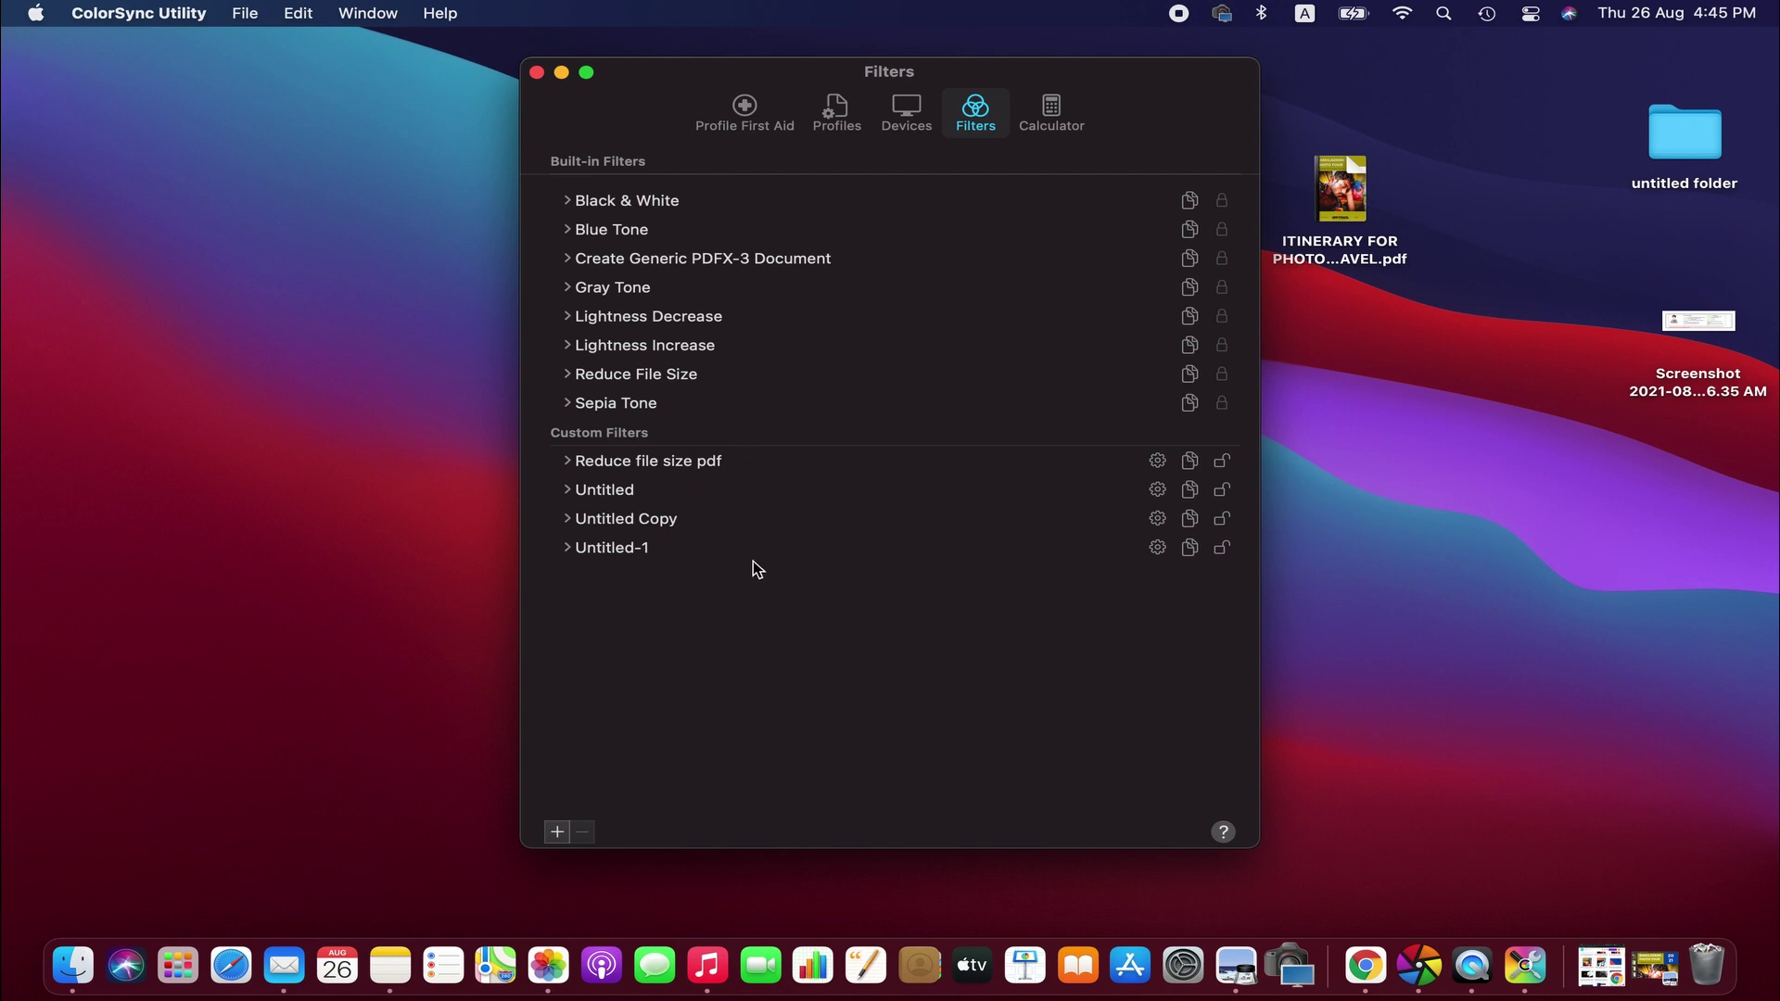
Add a custom filter and name it 'reduce file size pdf-image'.
left_click(556, 832)
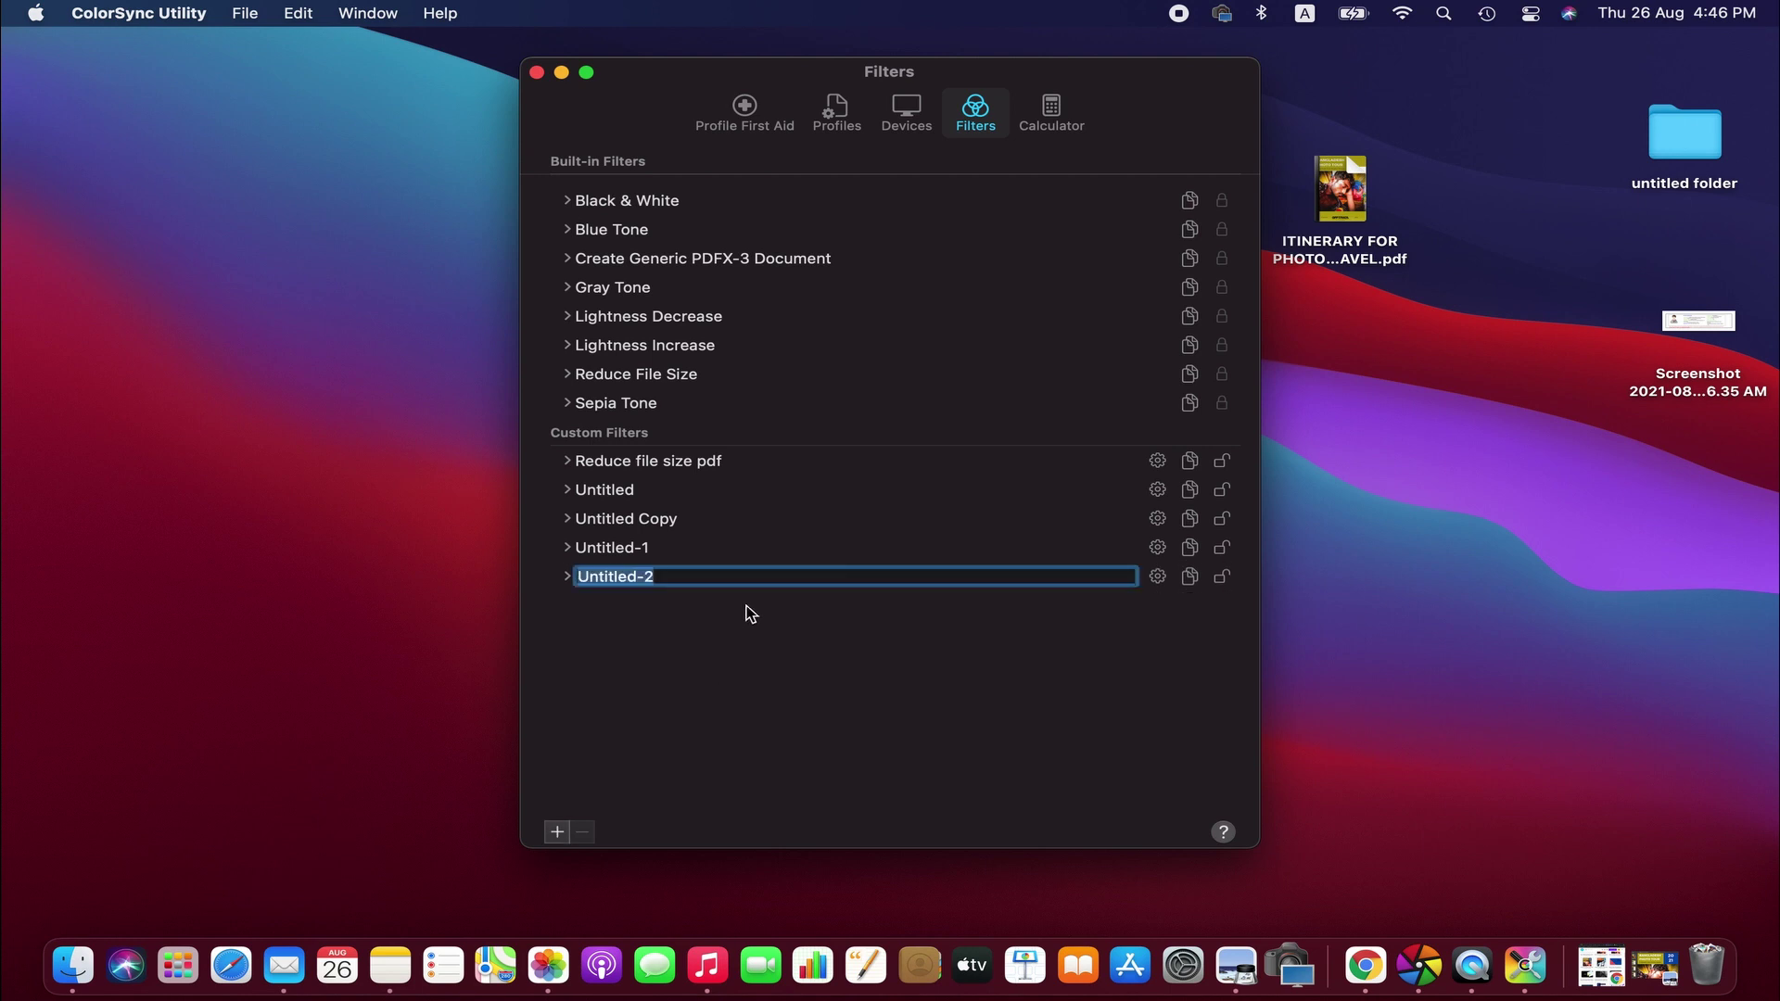
type("reduce file size pdf i")
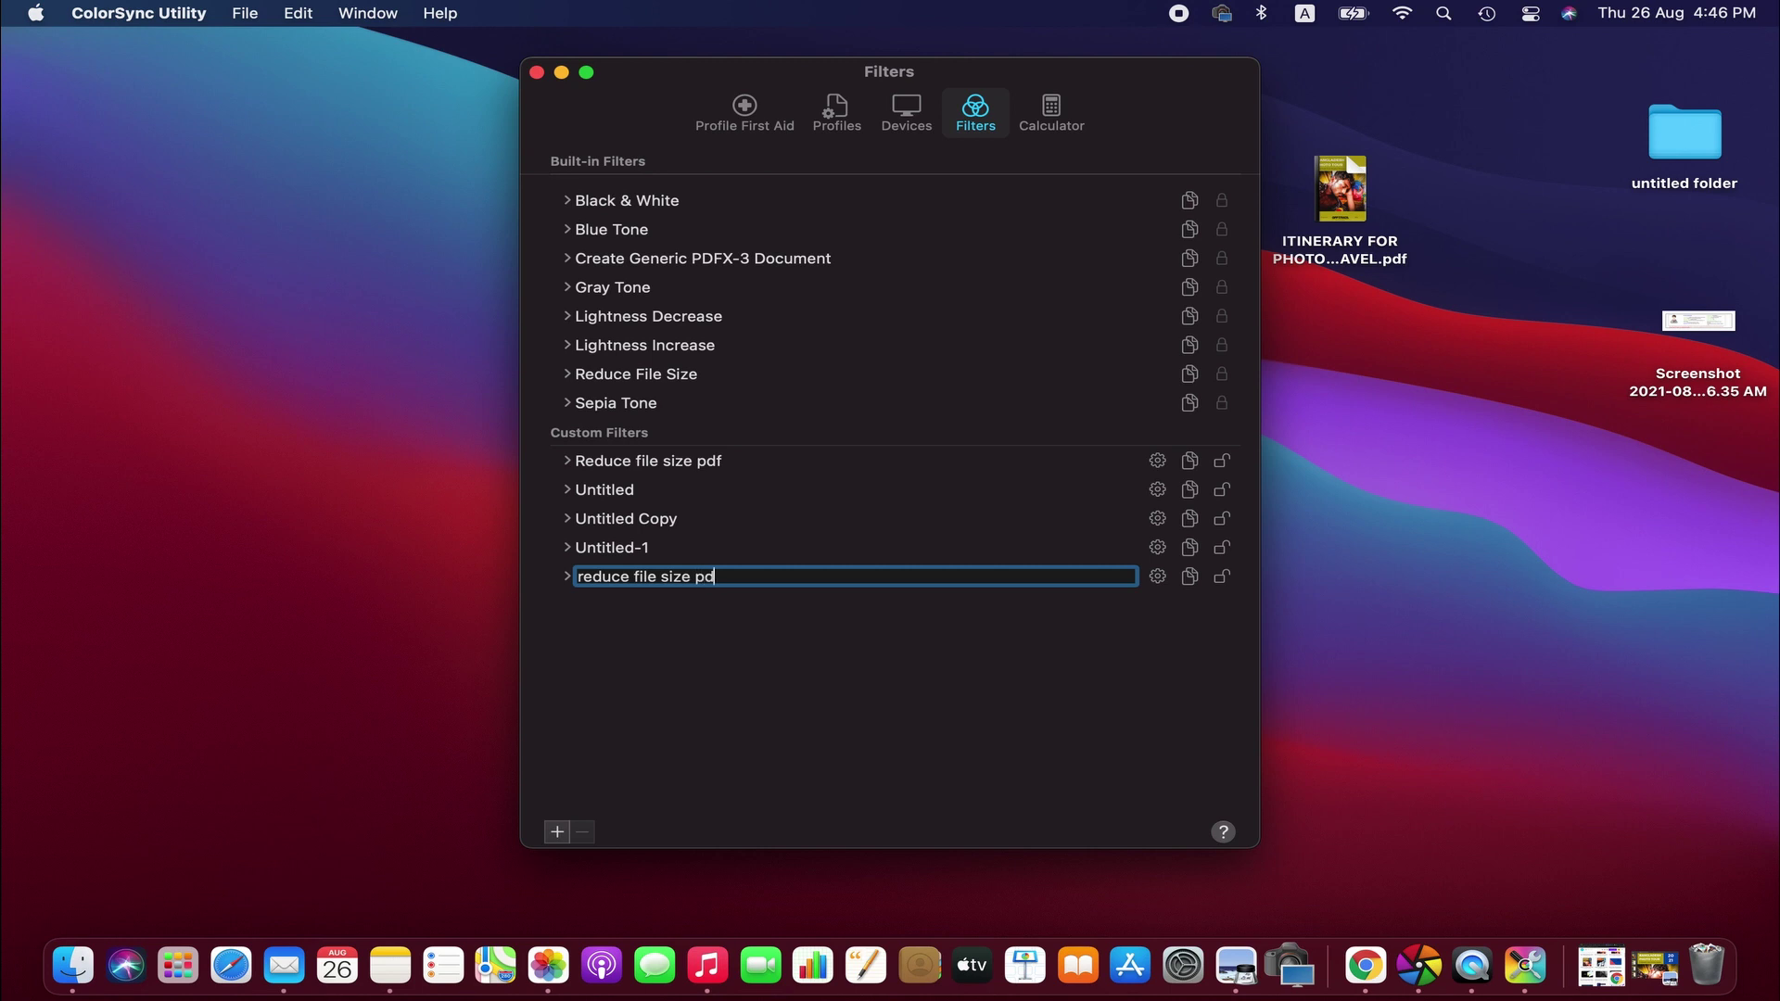
key("BackSpace")
key("BackSpace")
type("-image")
left_click(567, 578)
left_click(588, 628)
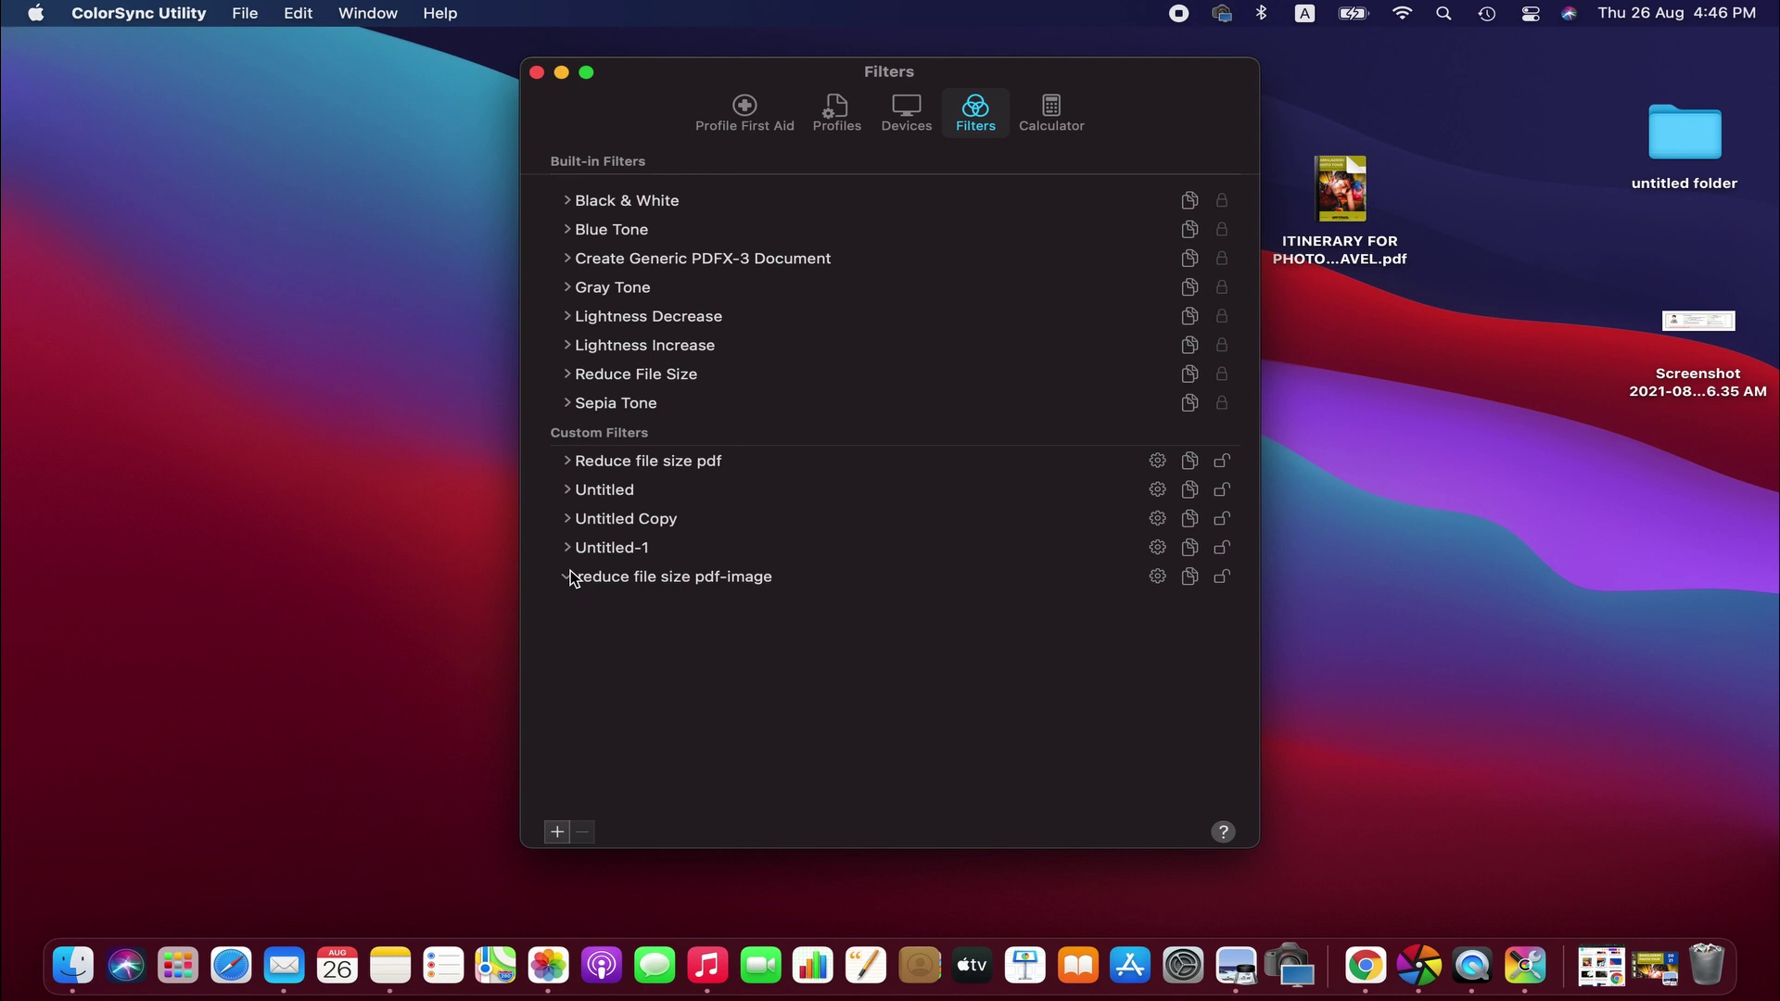
Add an Image Compression component to the filter with JPEG mode.
left_click(621, 577)
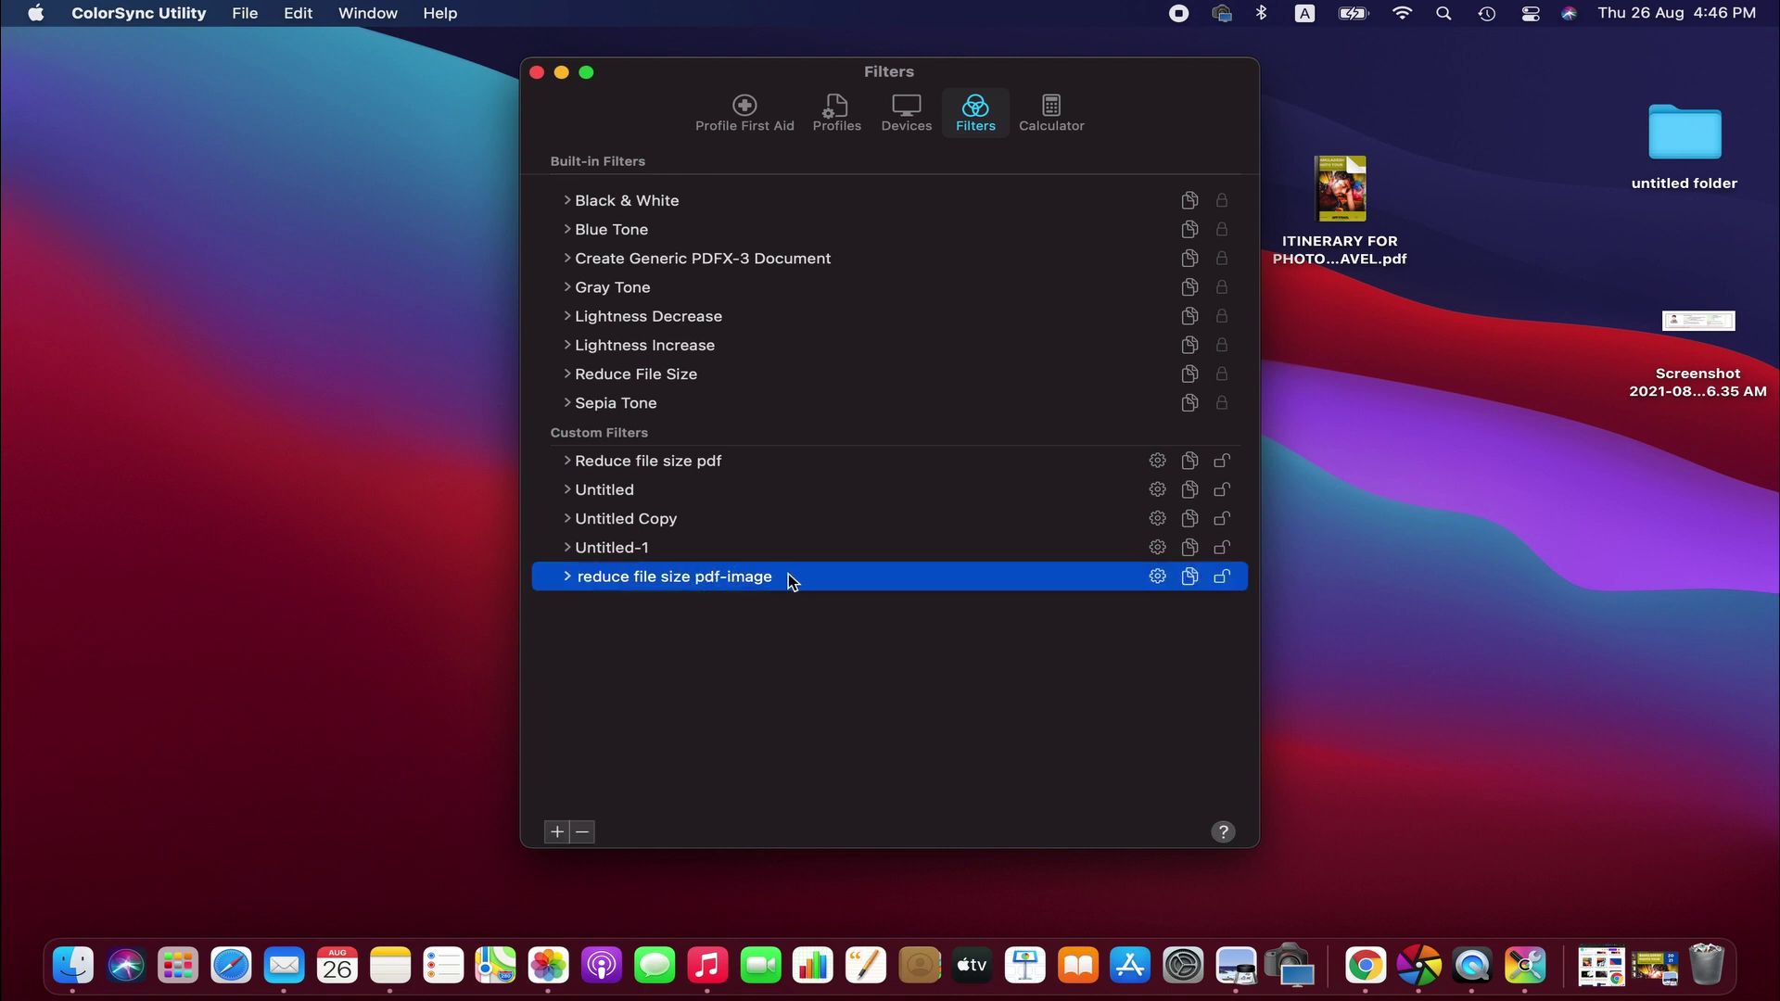
left_click(1157, 577)
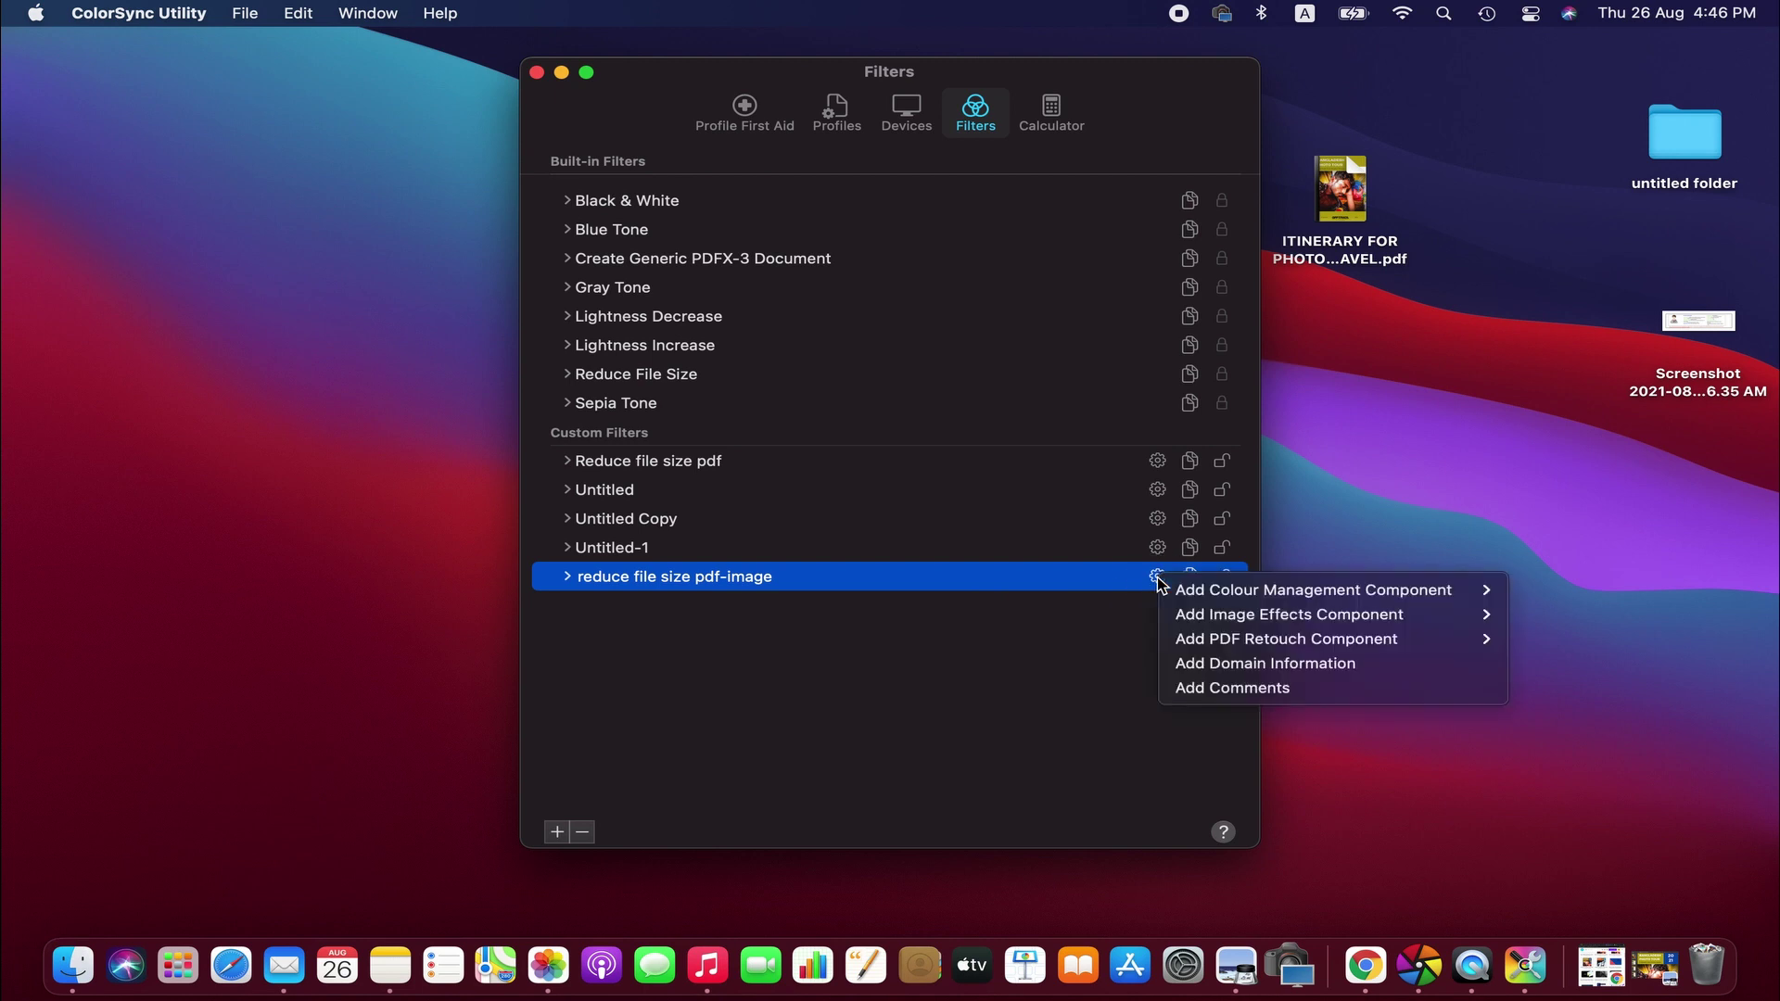
mouse_move(1224, 619)
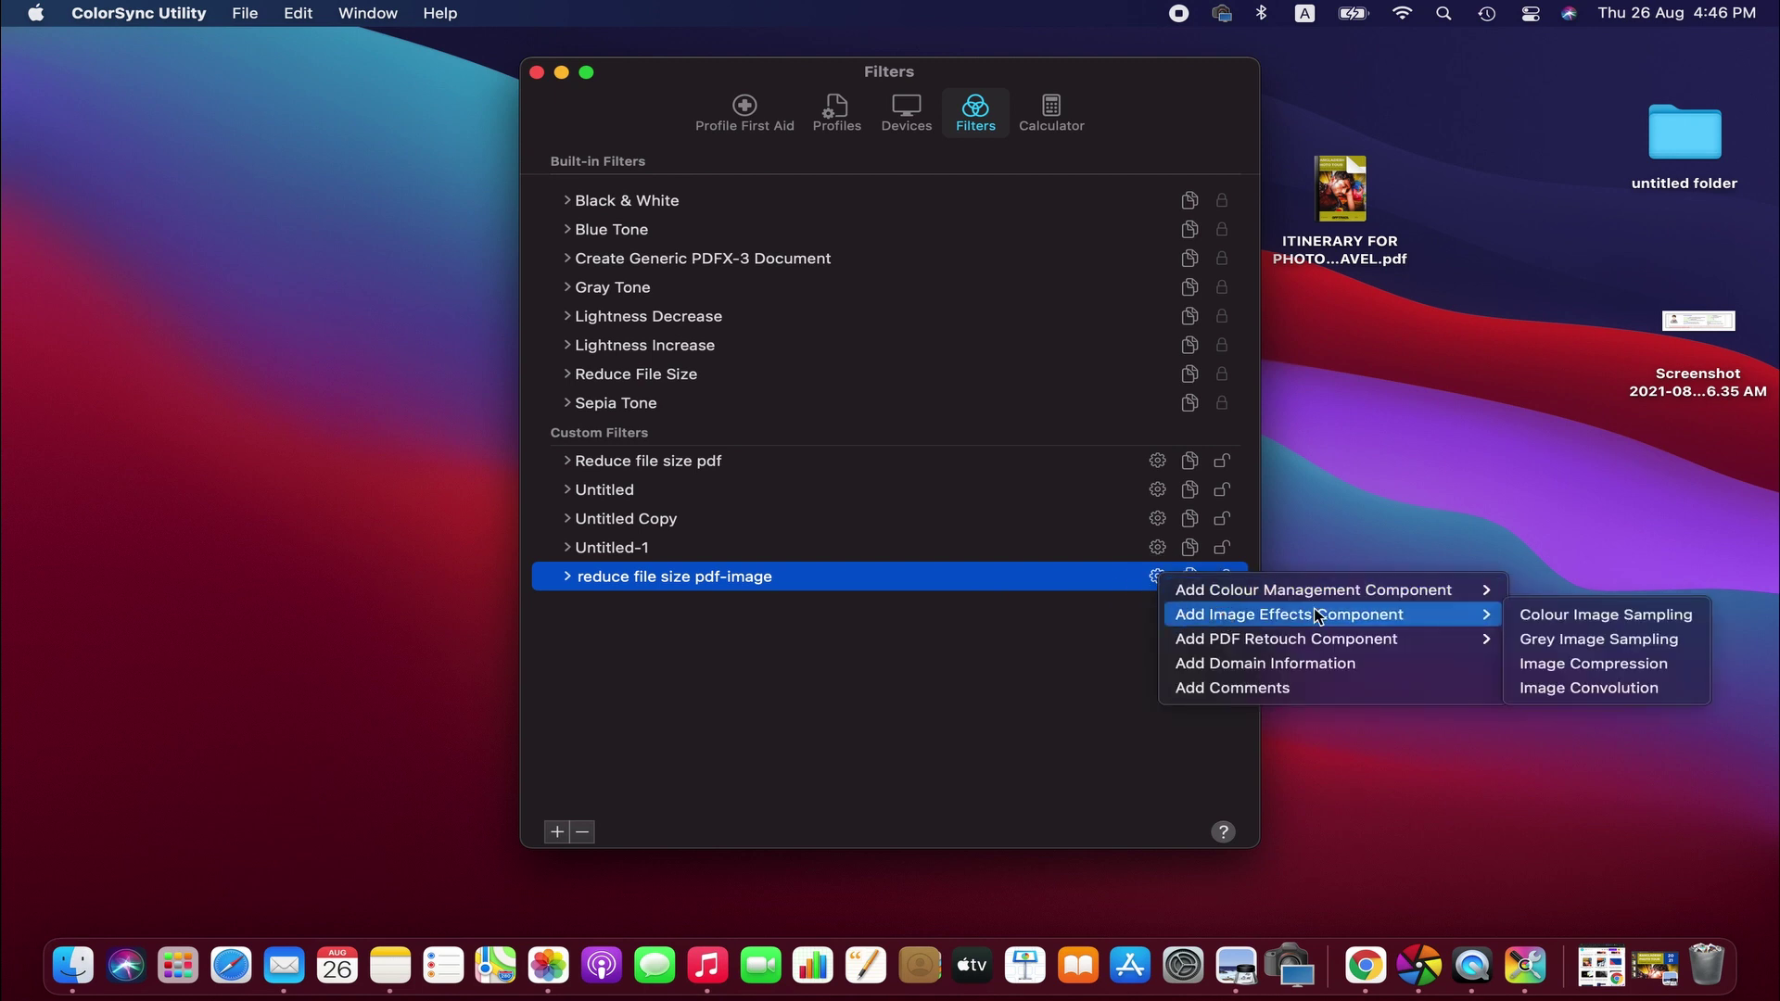
left_click(1669, 664)
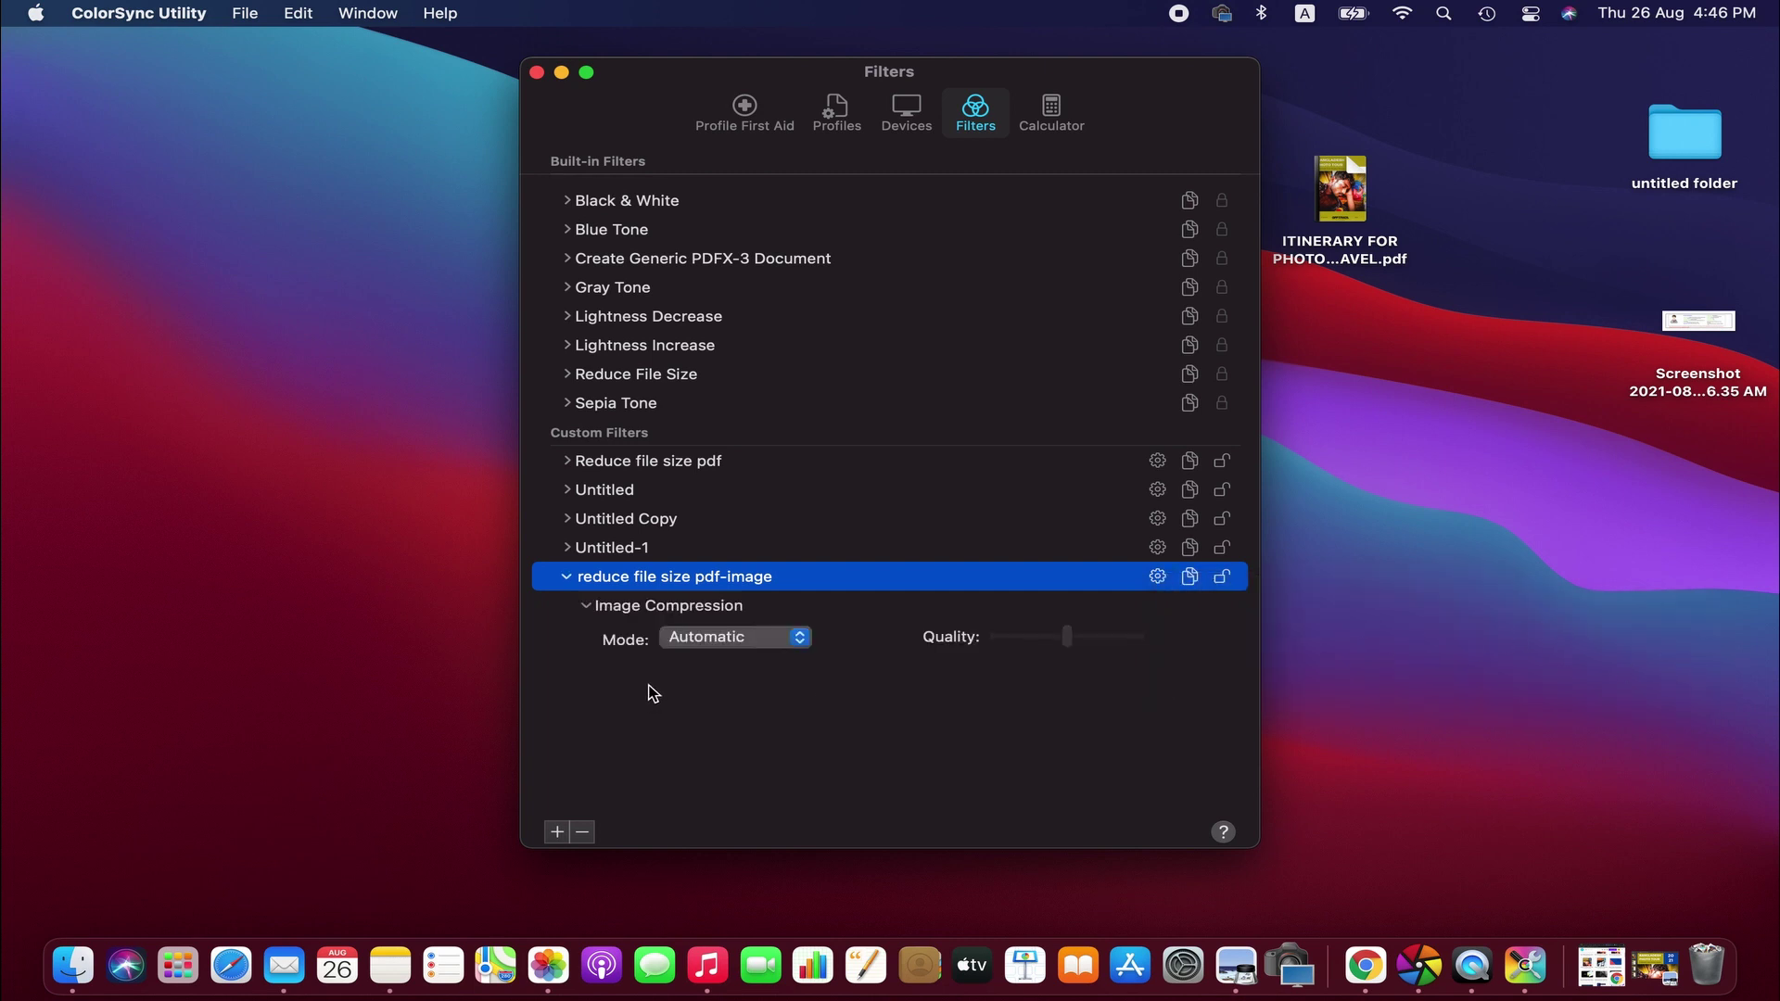
left_click(778, 646)
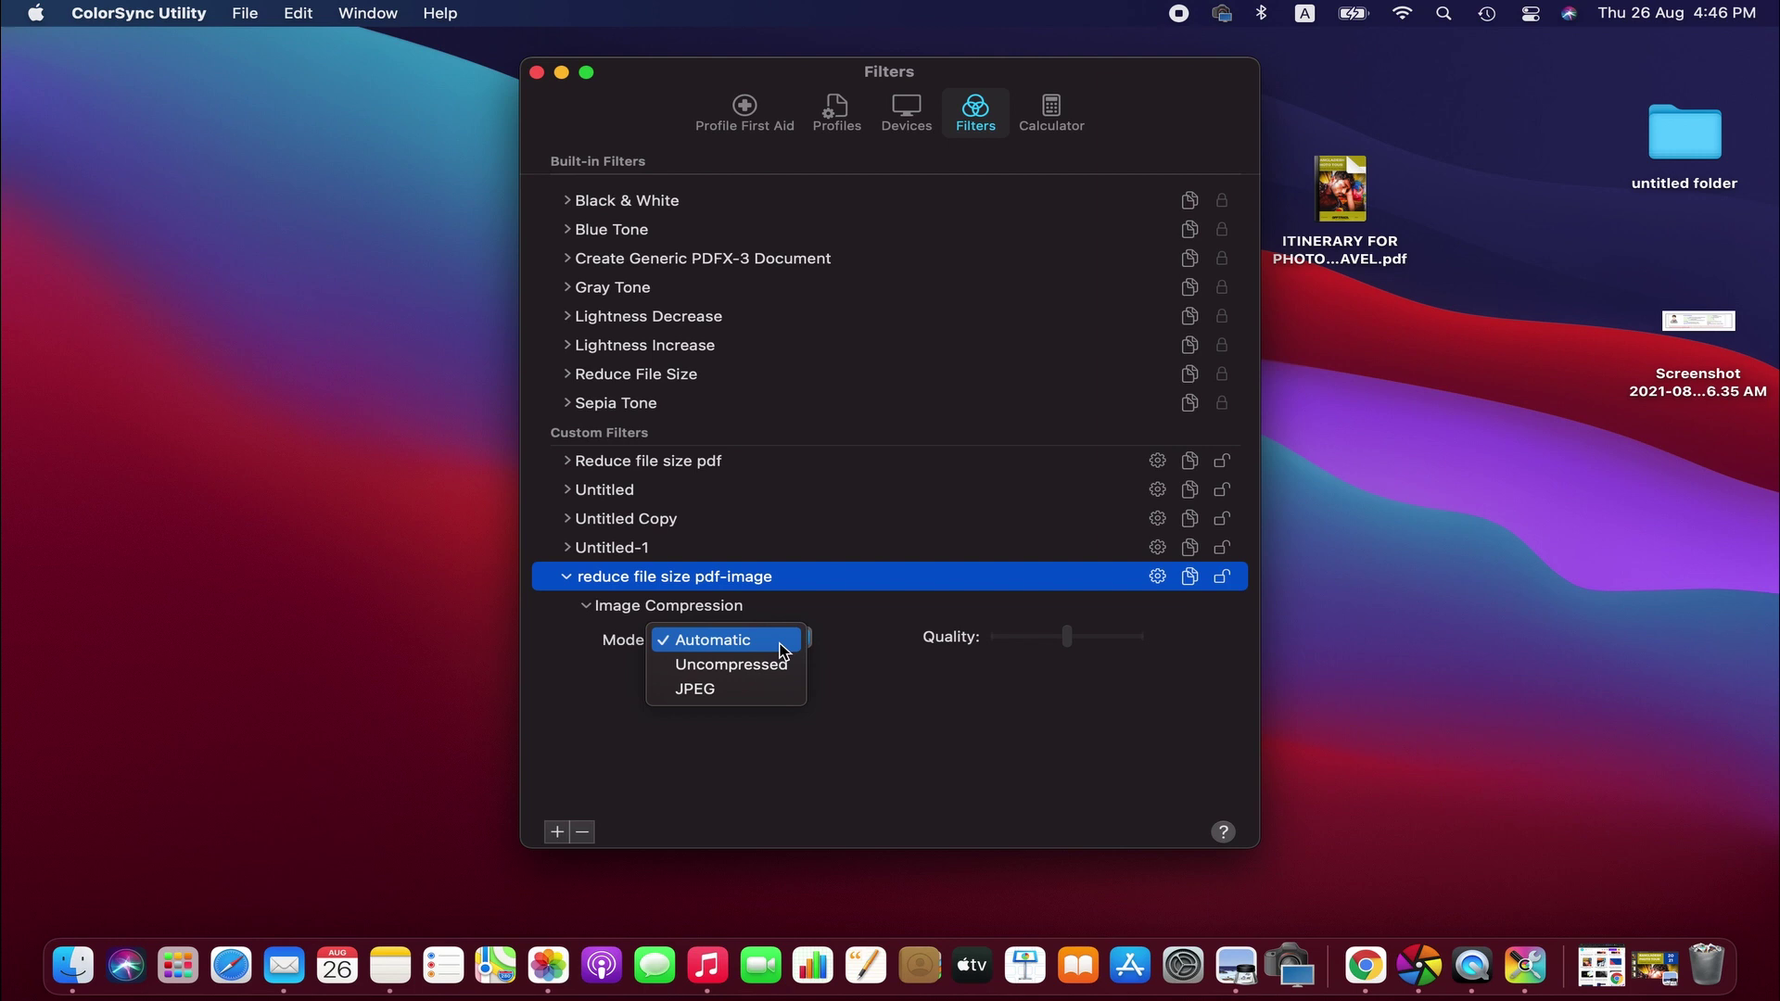
left_click(753, 694)
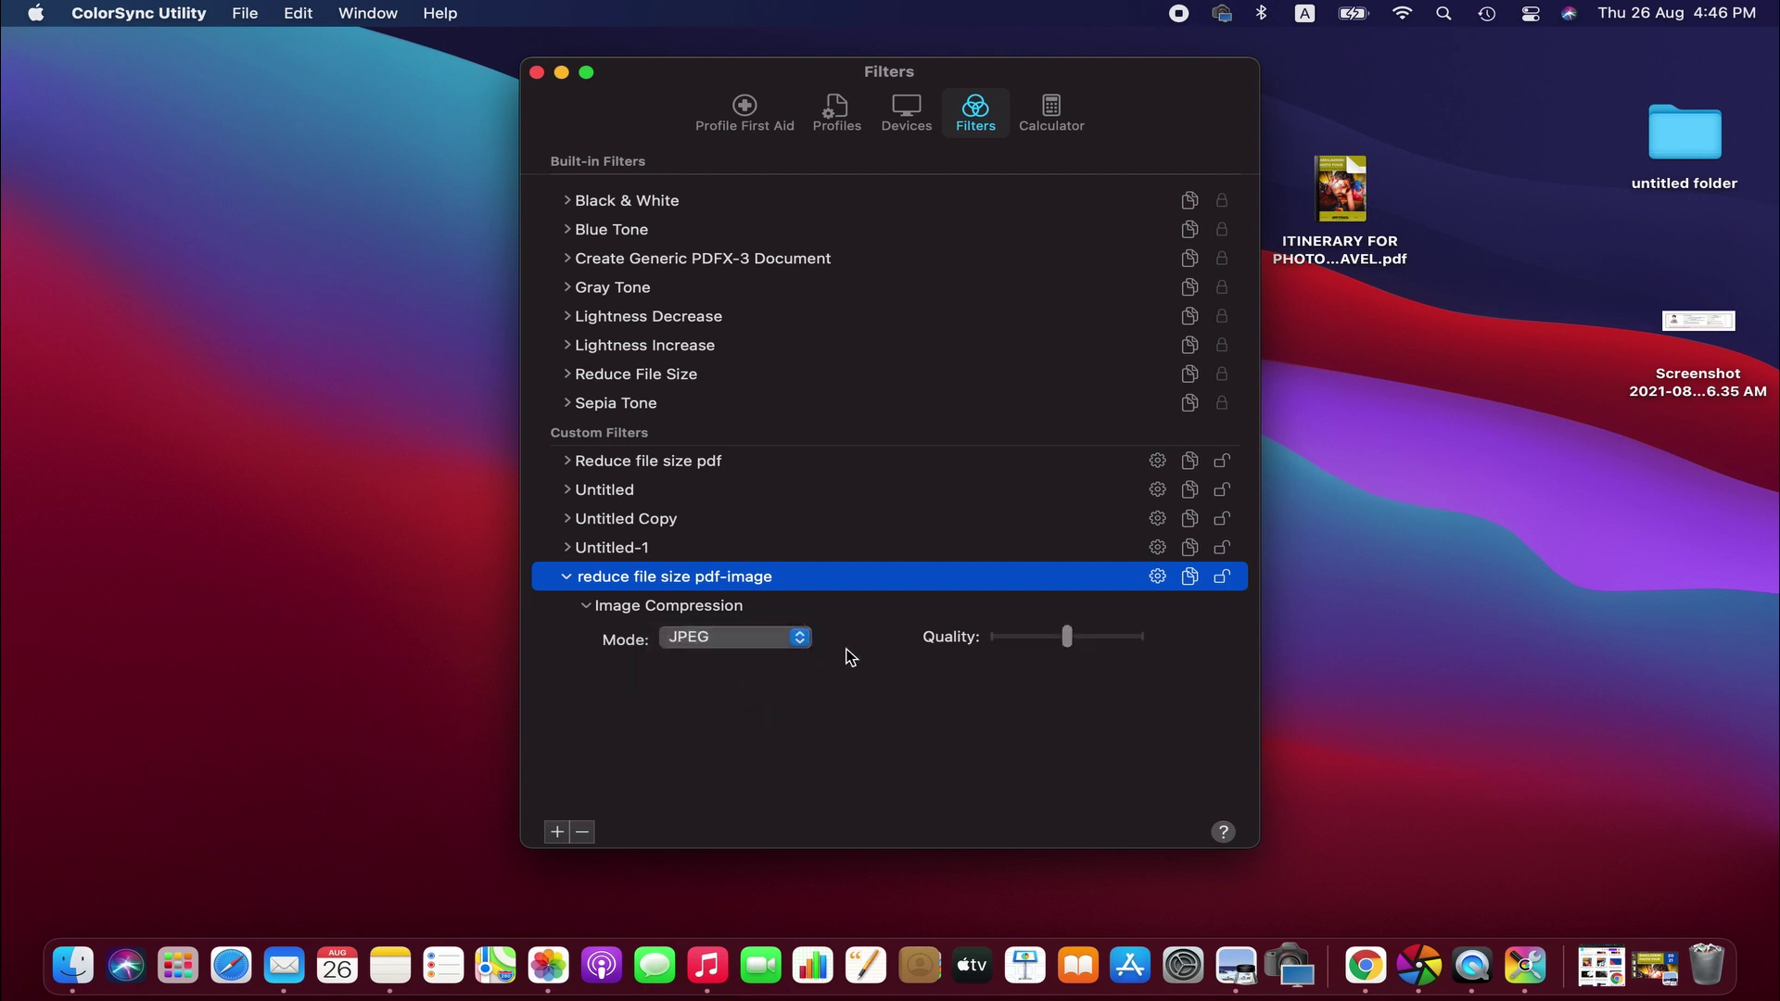
left_click(747, 638)
left_click(777, 737)
Lower the JPEG quality slider slightly.
mouse_move(1068, 644)
left_mouse_down()
mouse_move(1040, 646)
mouse_move(1069, 647)
left_mouse_up()
left_click_drag(1069, 647, 1069, 647)
left_click_drag(1068, 642, 1073, 651)
left_click_drag(1074, 650, 1060, 652)
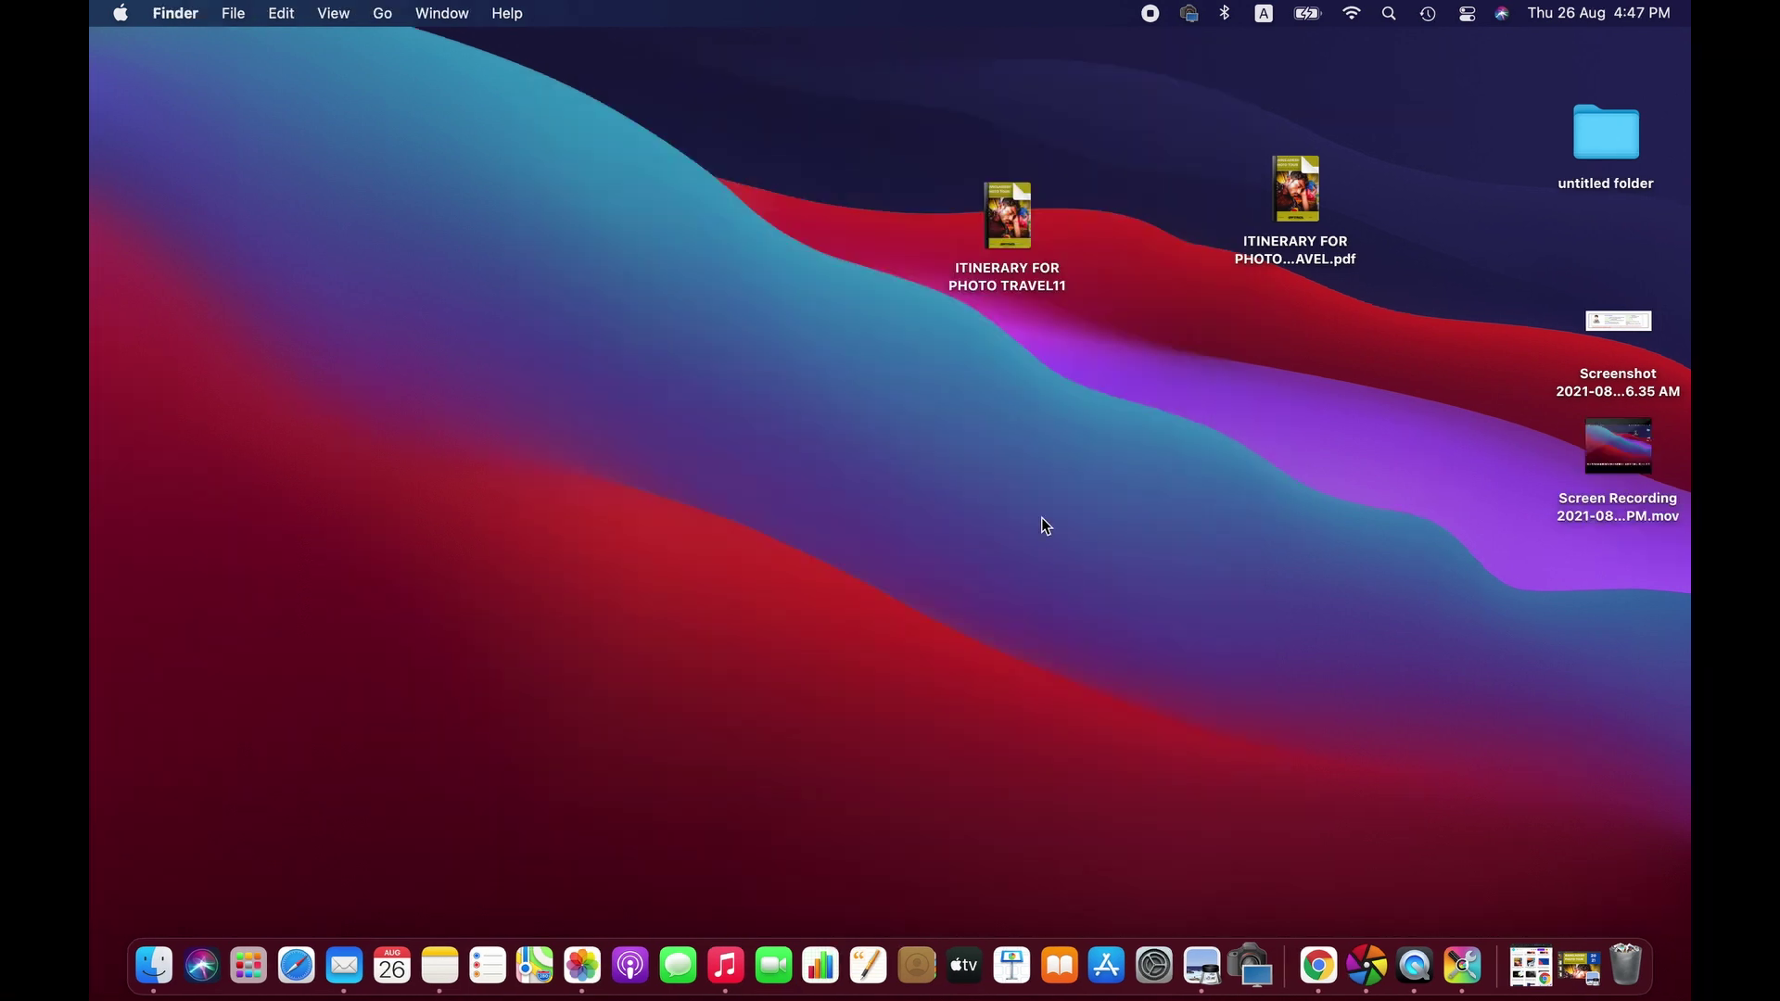
Open the itinerary PDF and export it with the 'reduce file size pdf-image' Quartz filter.
left_click(1577, 974)
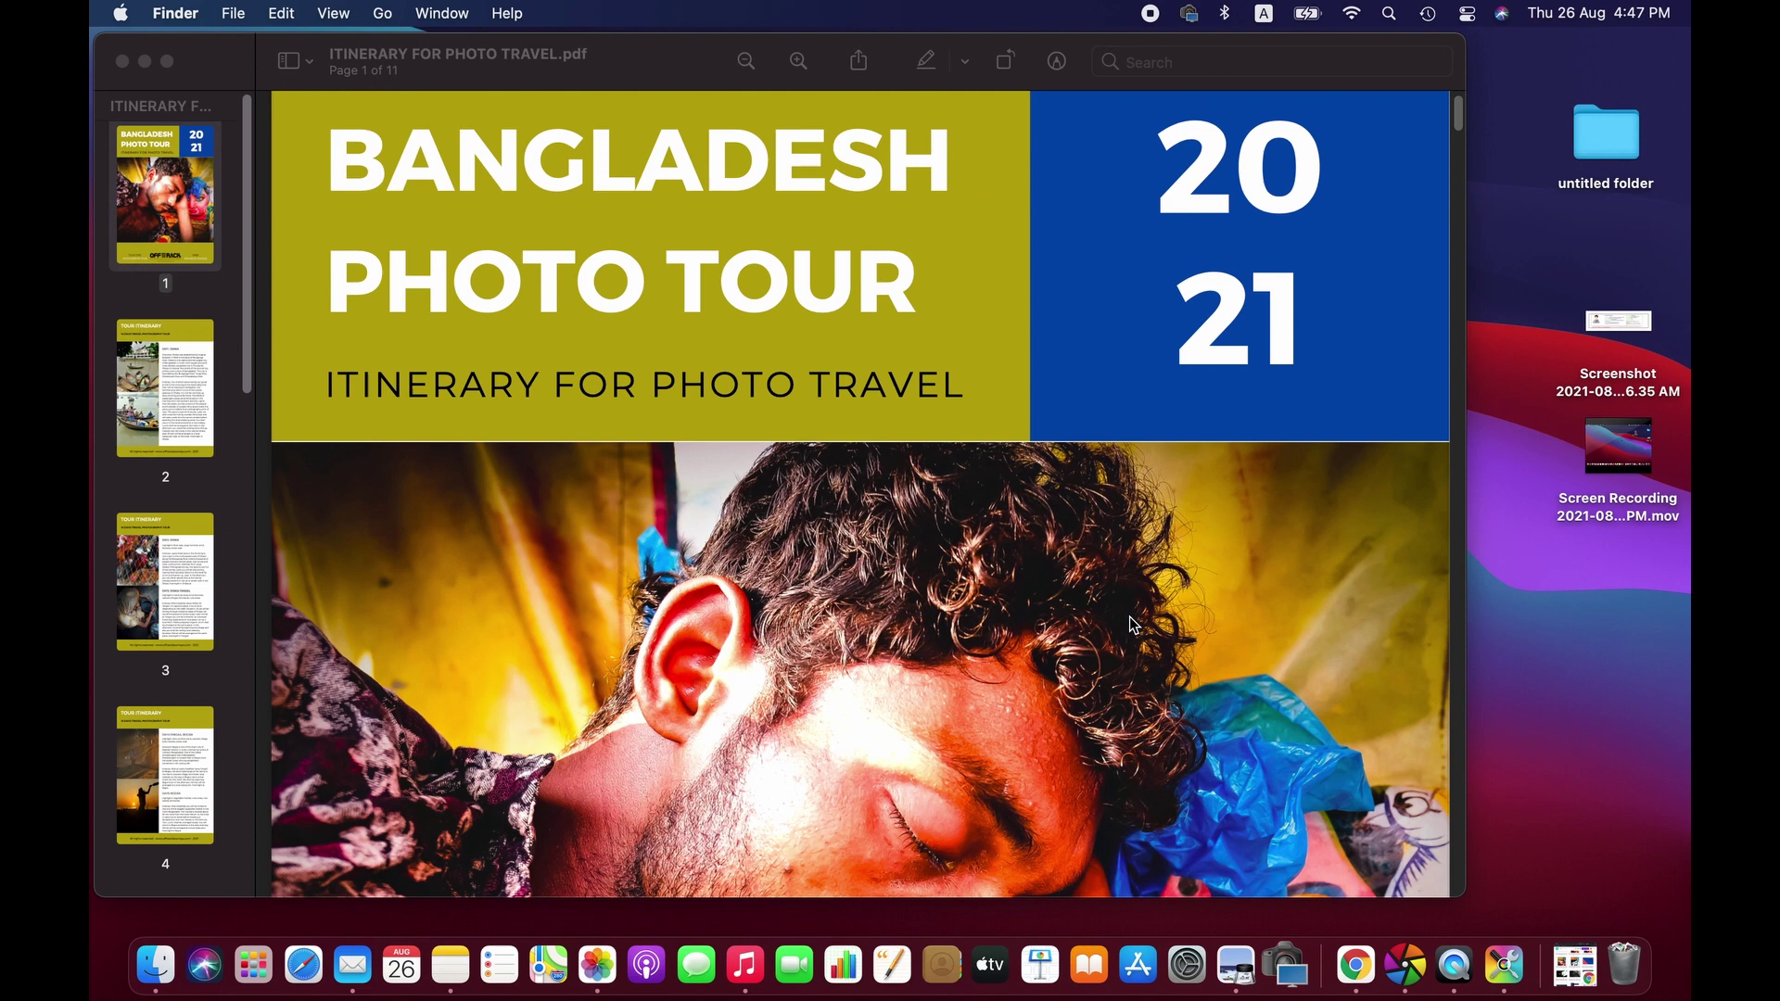
scroll(772, 535, "down", 15)
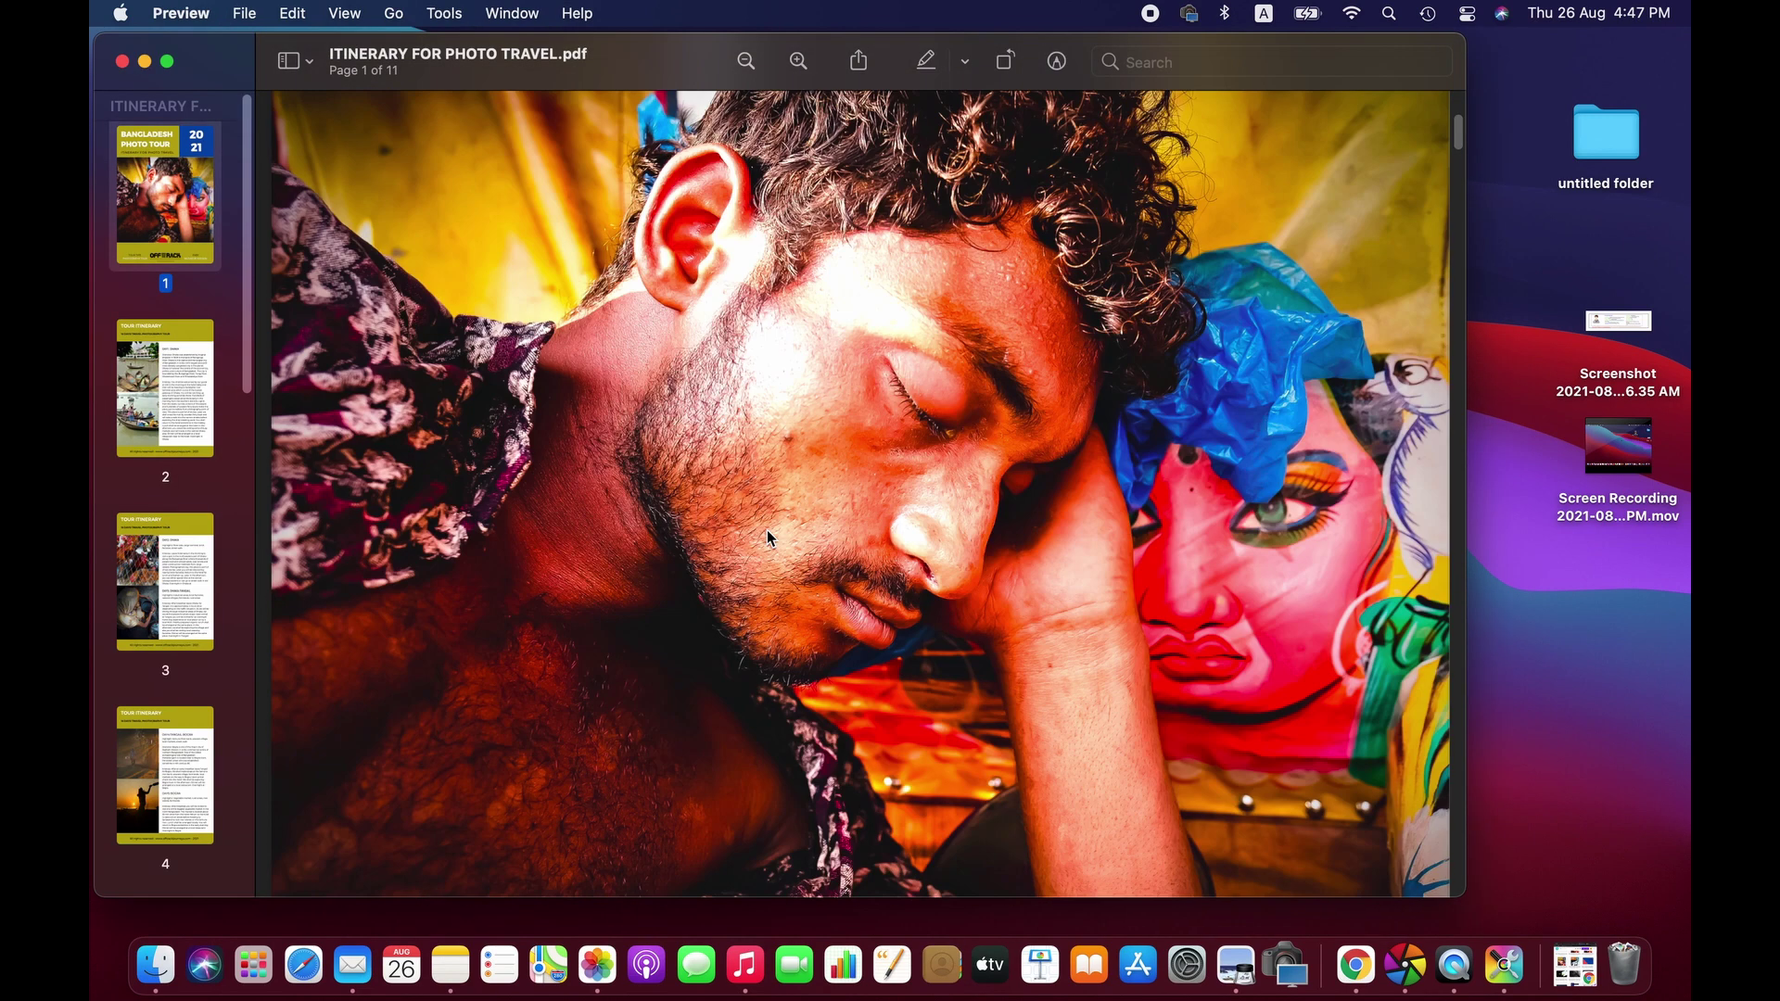
scroll(768, 537, "down", 10)
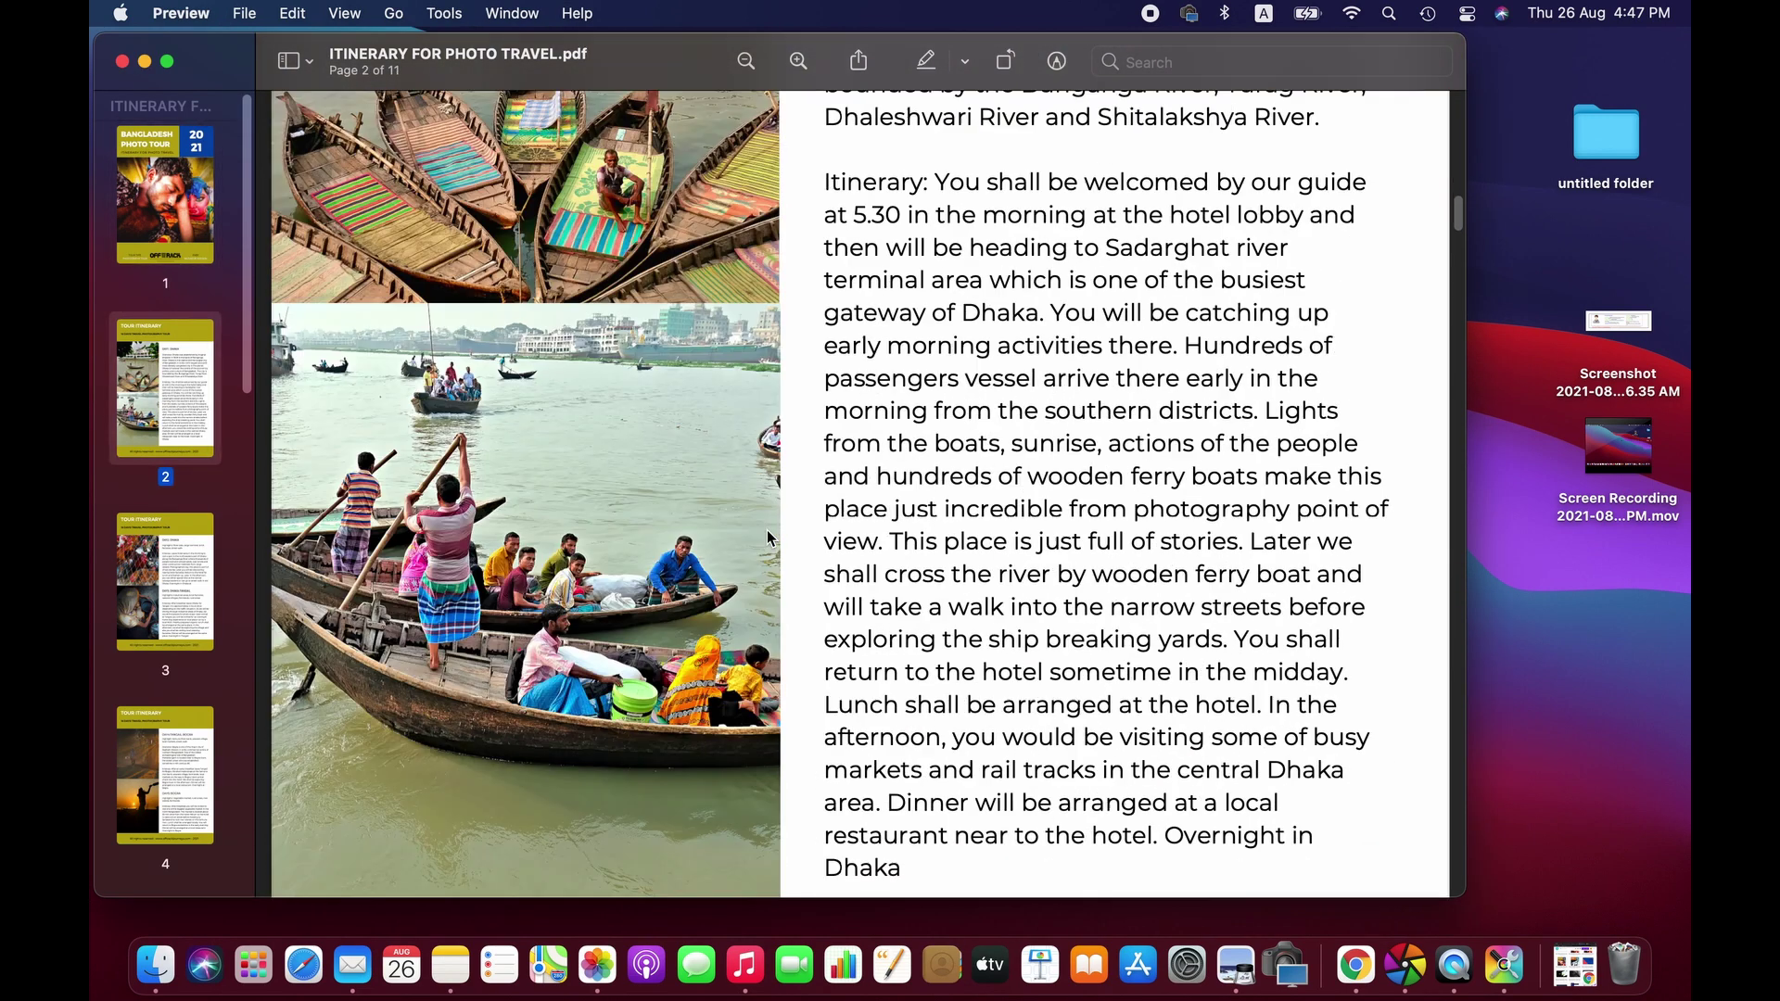
scroll(766, 529, "up", 15)
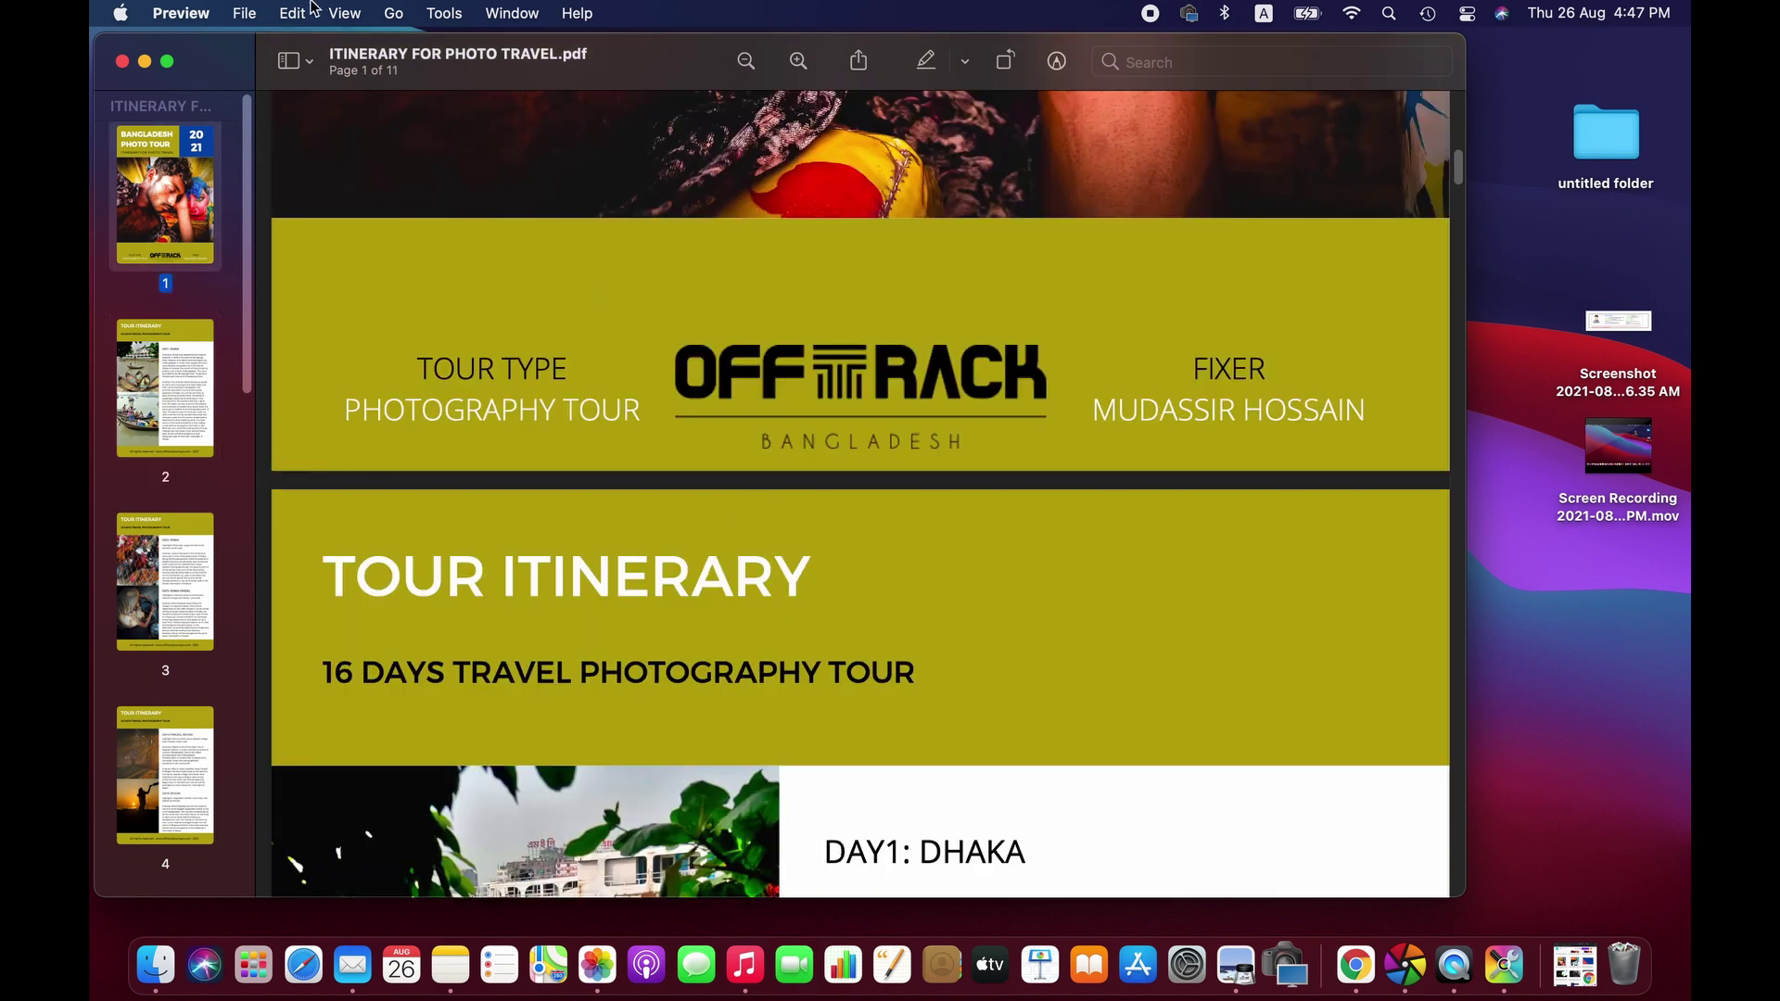
left_click(244, 13)
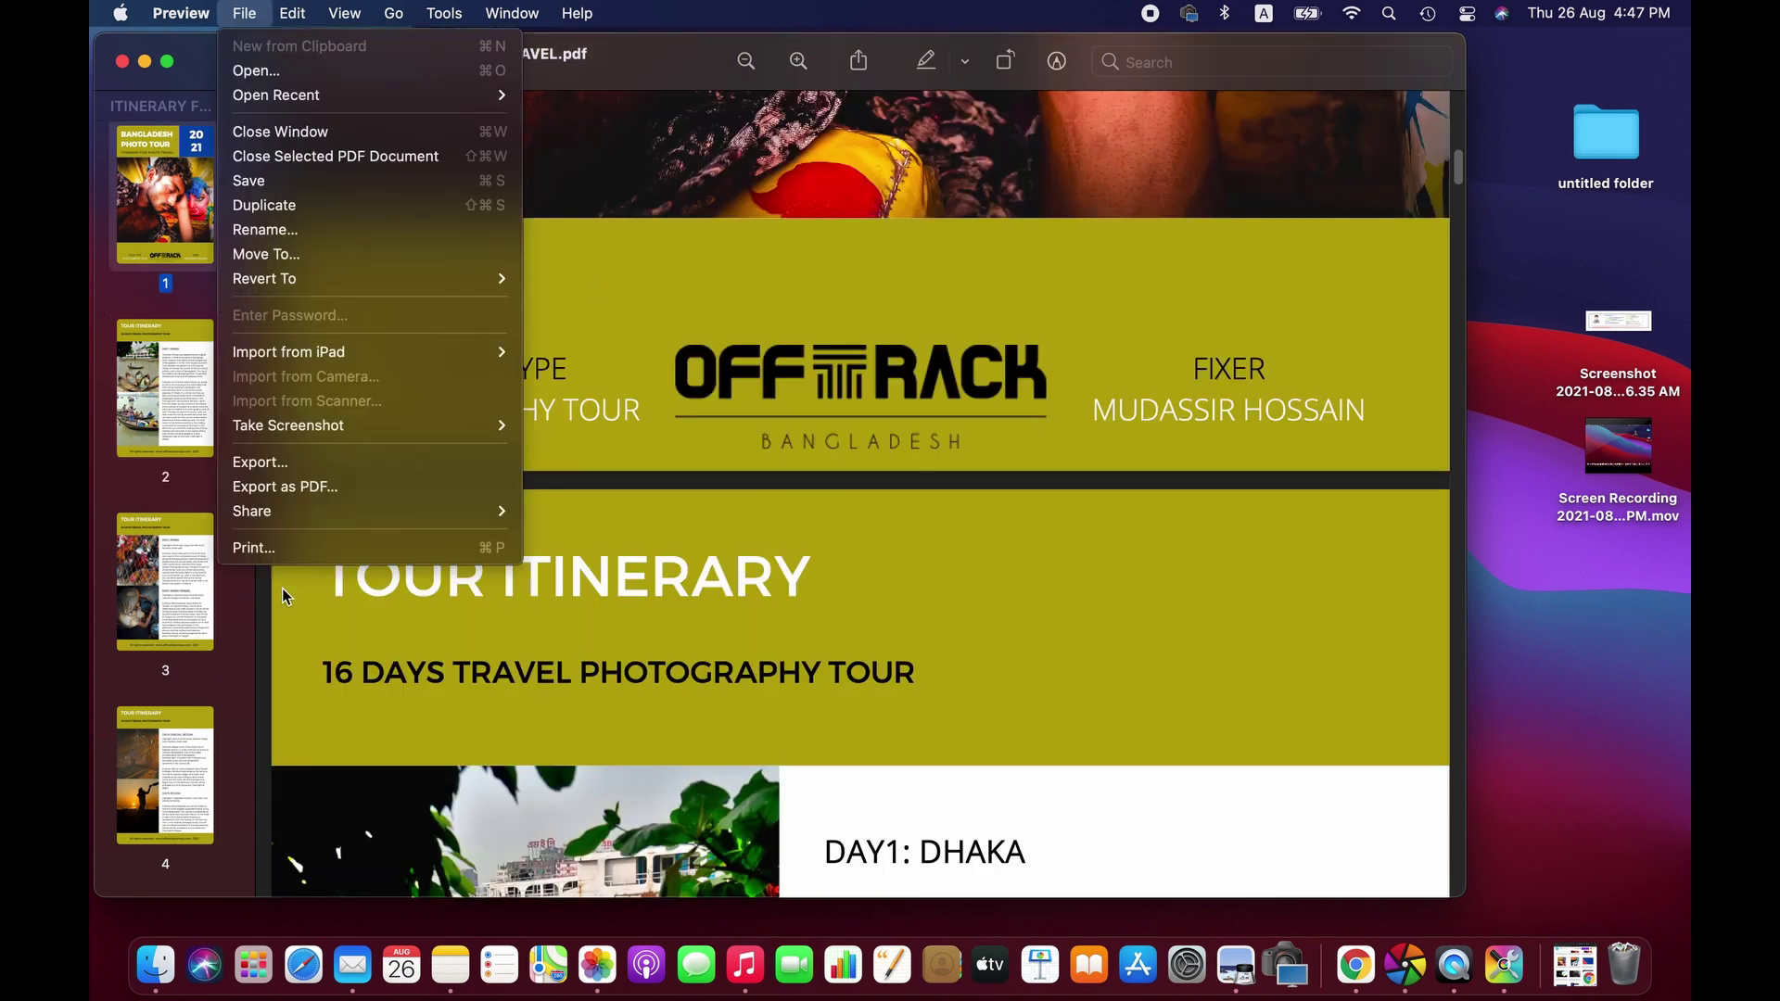
left_click(263, 463)
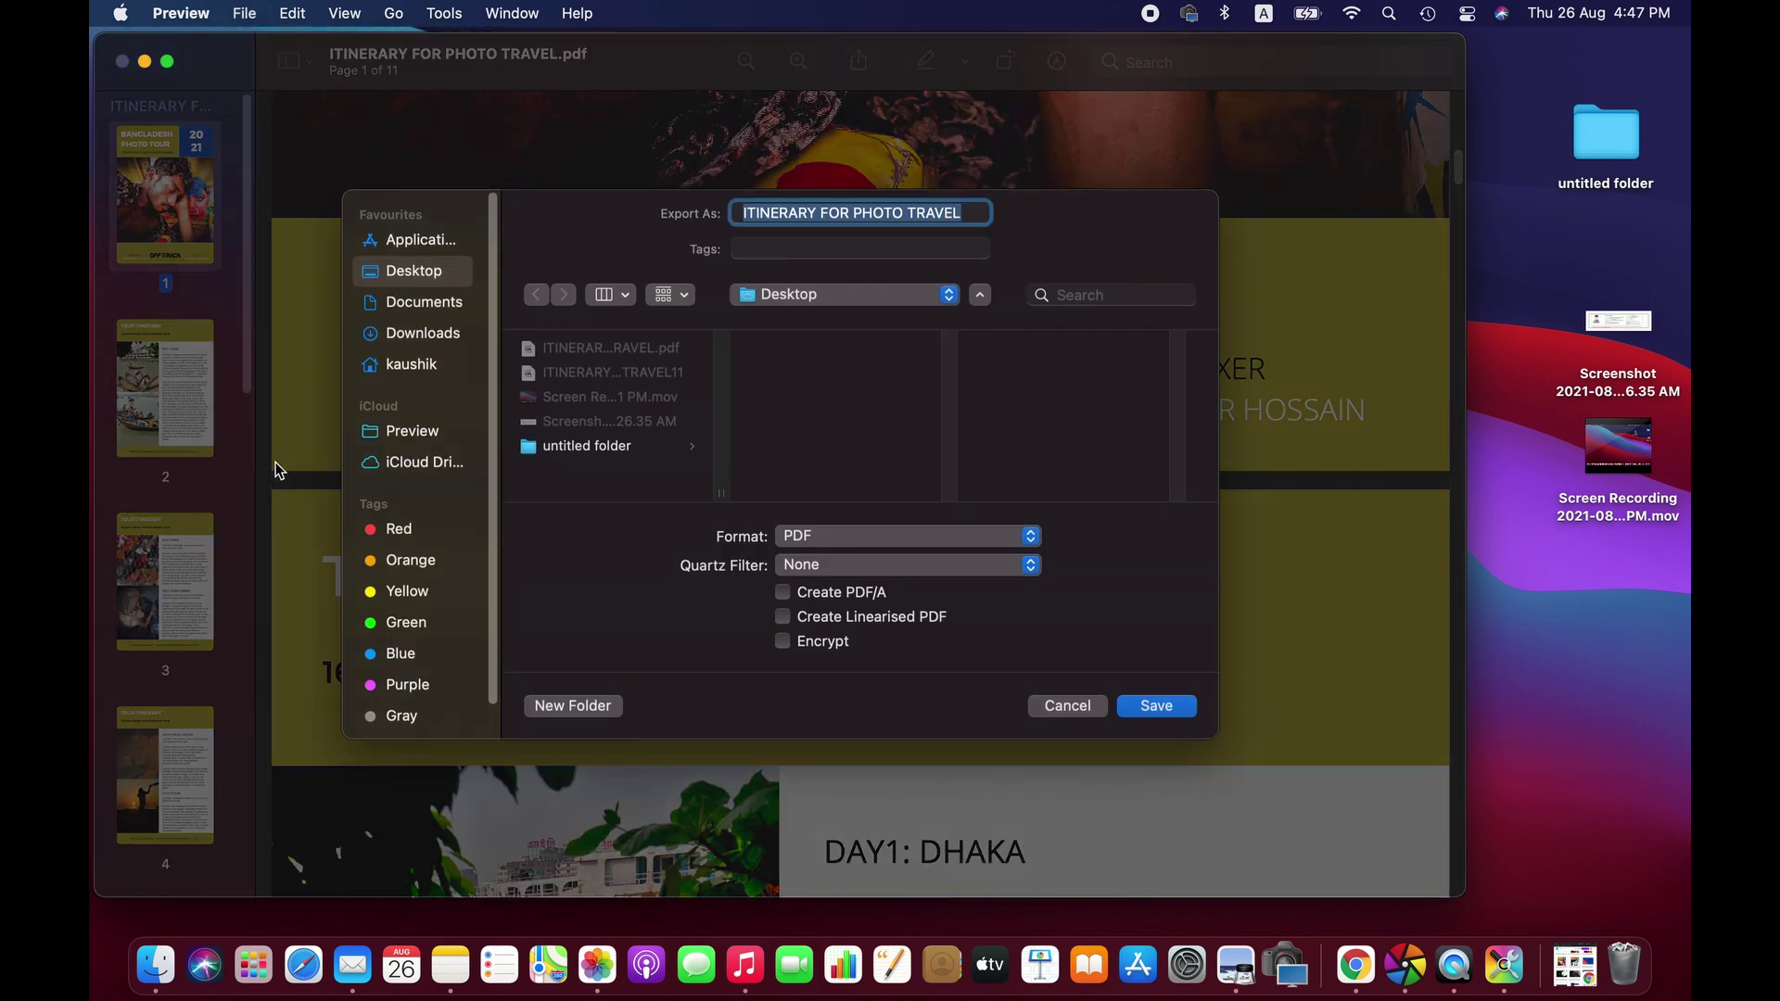
left_click(898, 569)
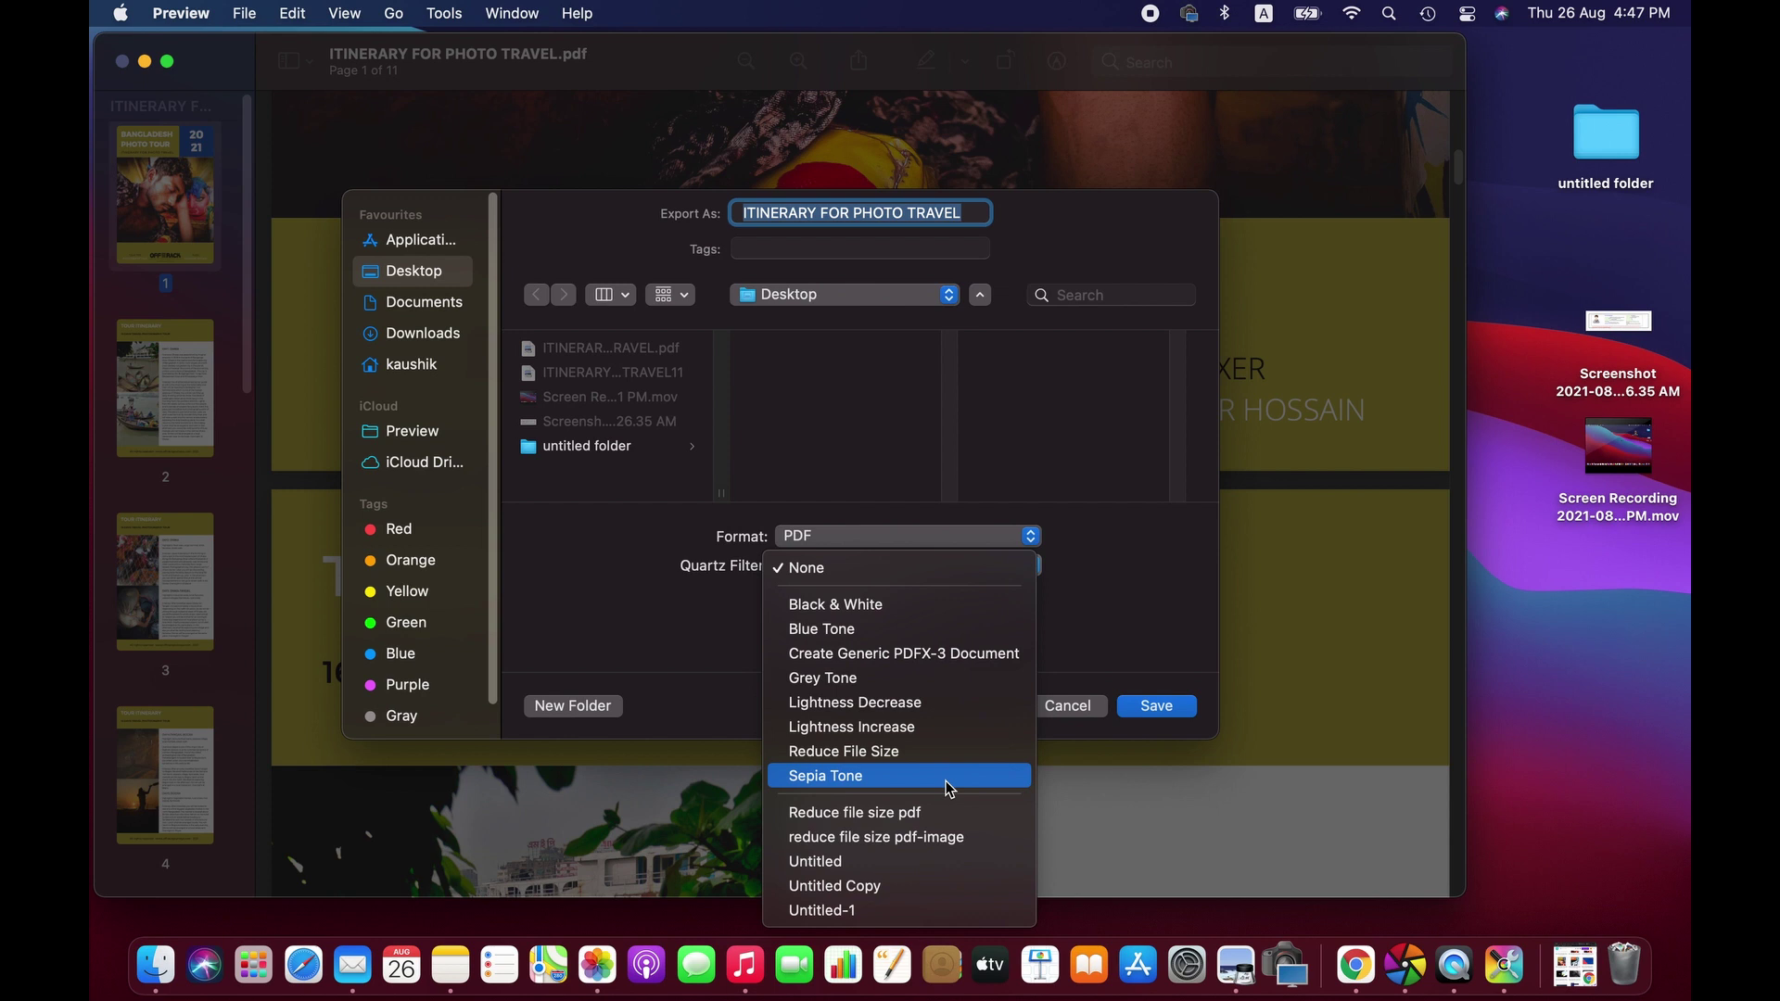
left_click(952, 840)
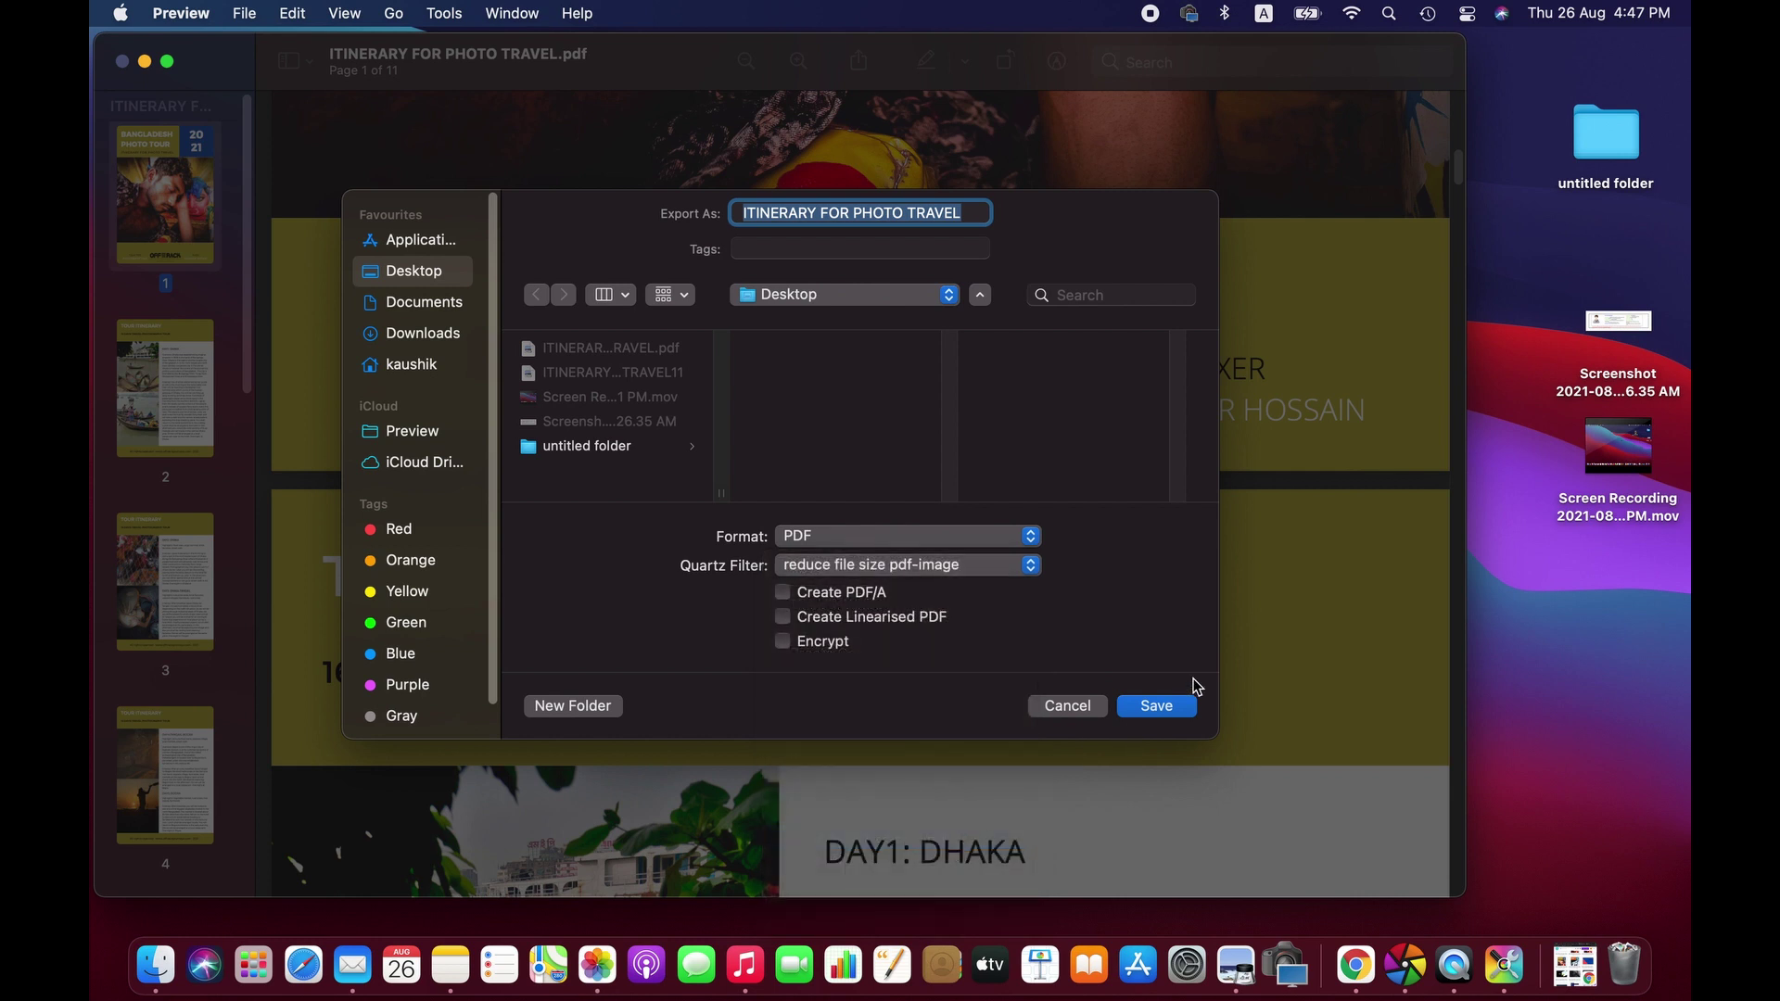
Save the export to the Desktop as ITINERARY FOR PHOTO TRAVEL-1 instead of overwriting.
left_click(1156, 712)
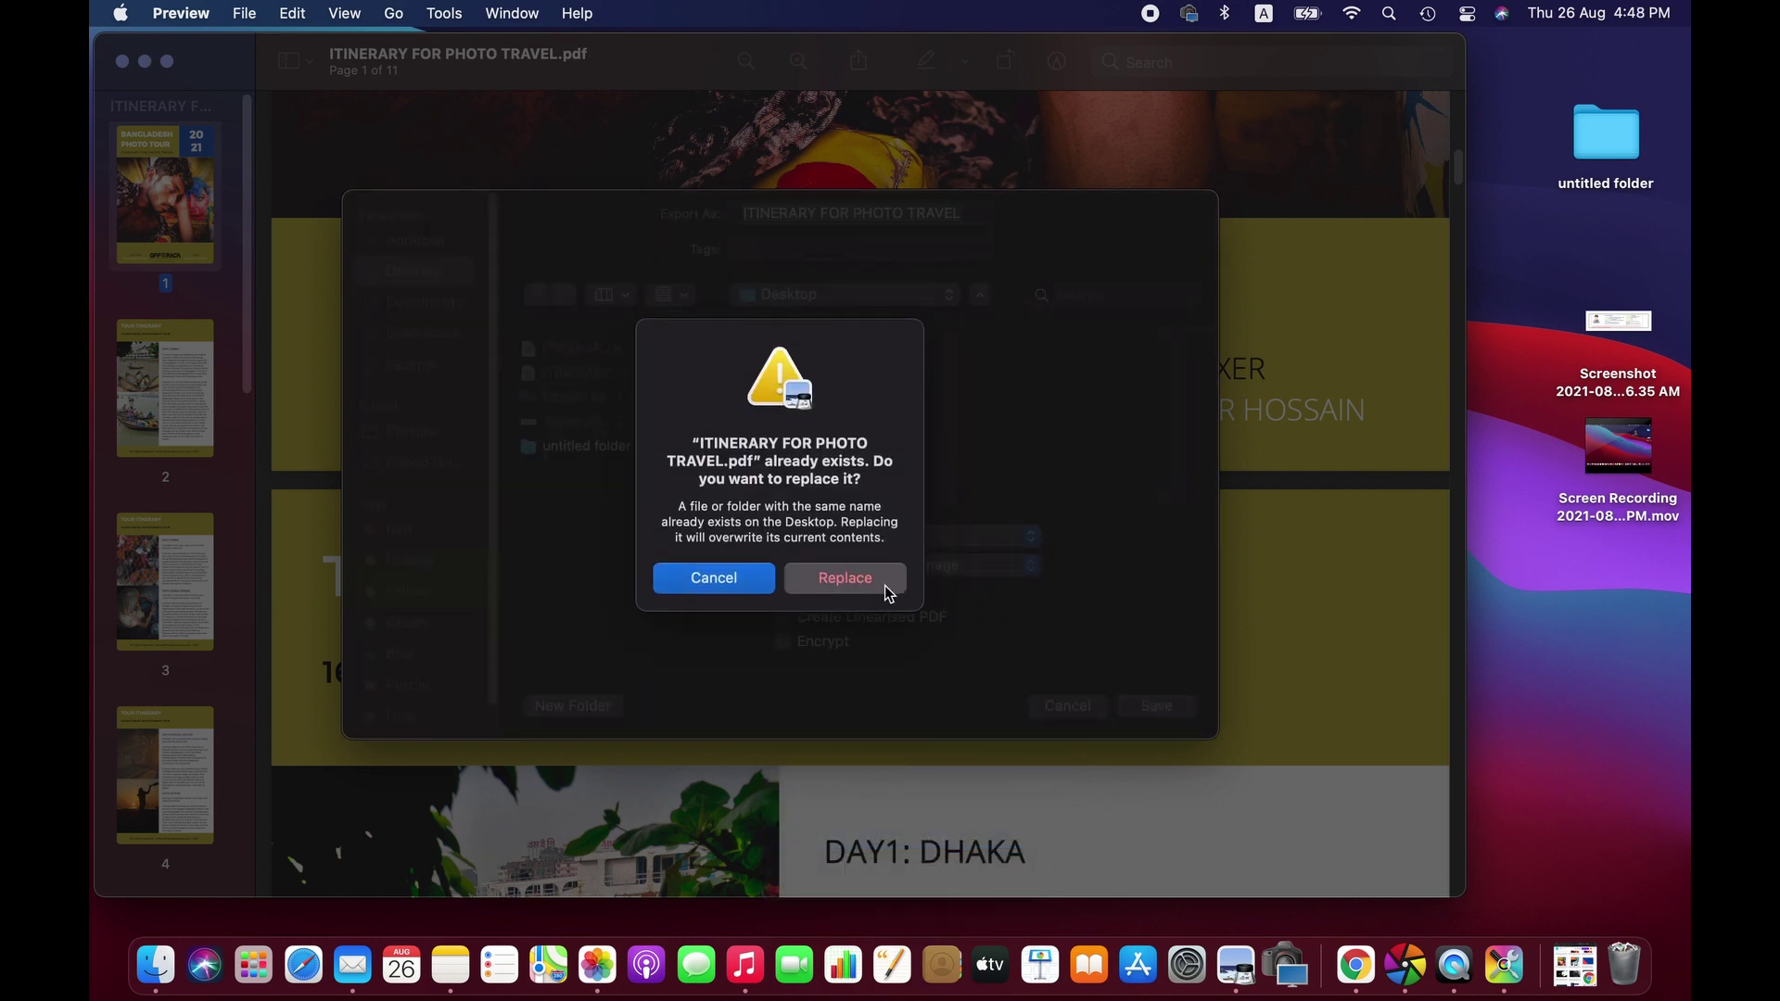
left_click(758, 586)
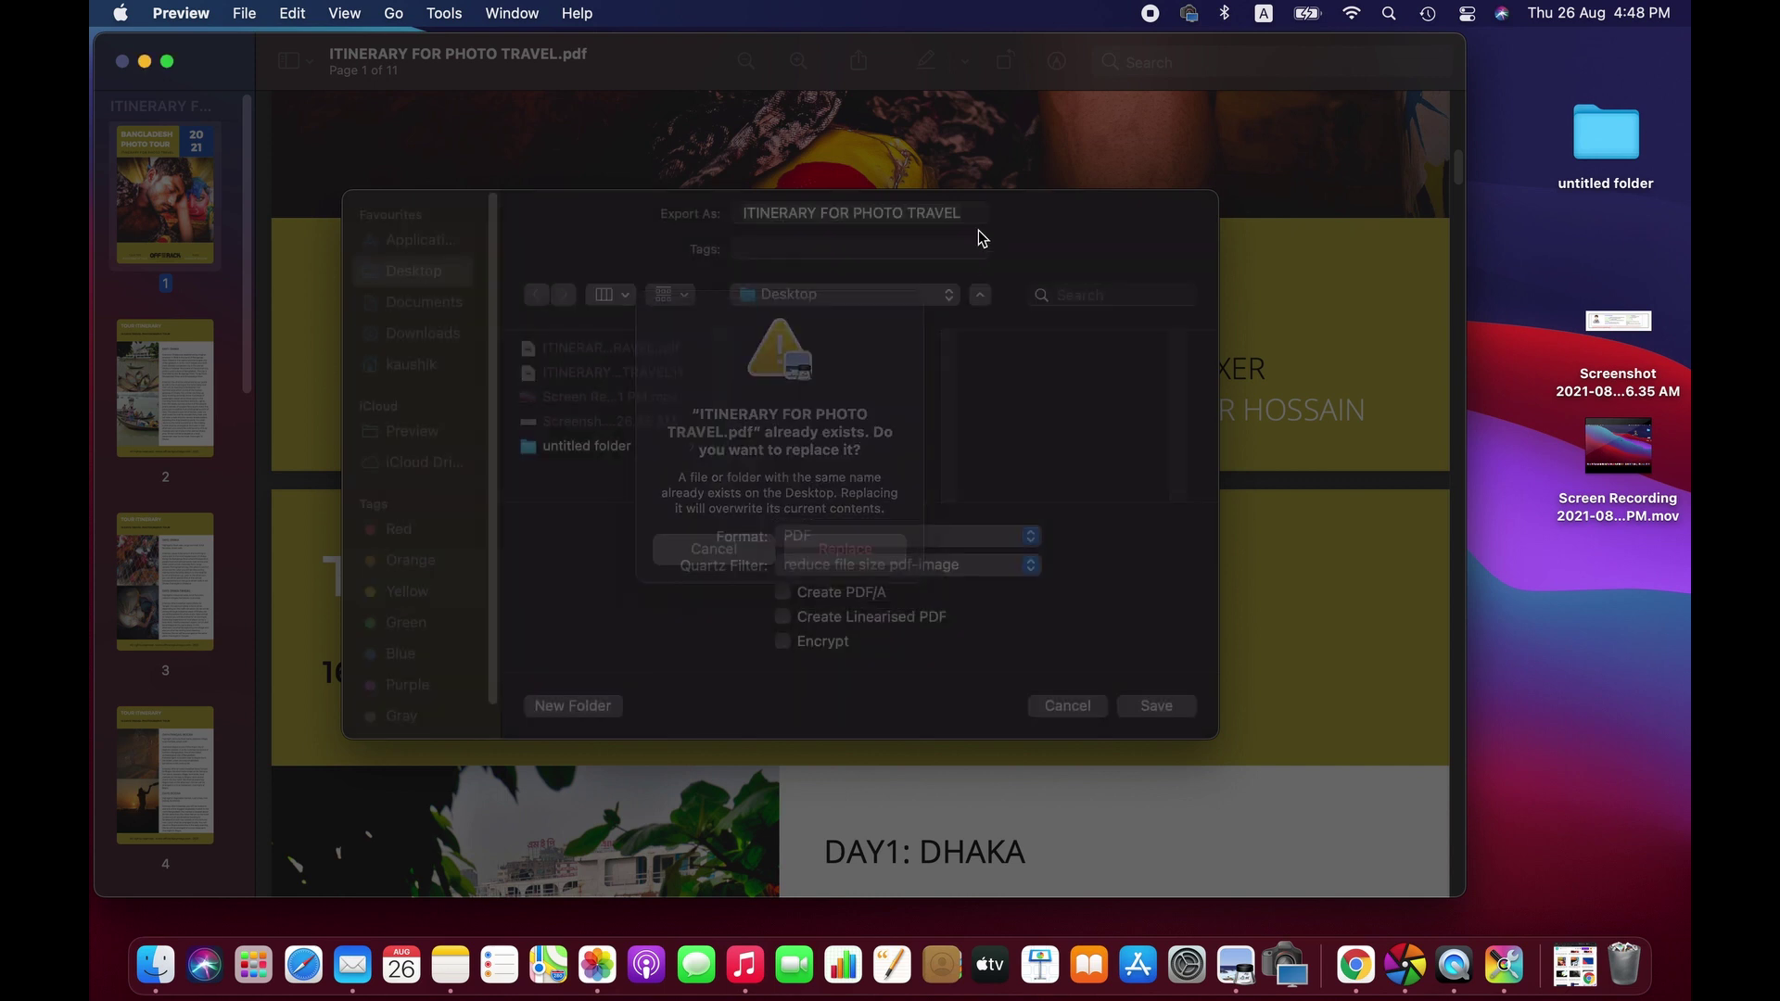
left_click(964, 212)
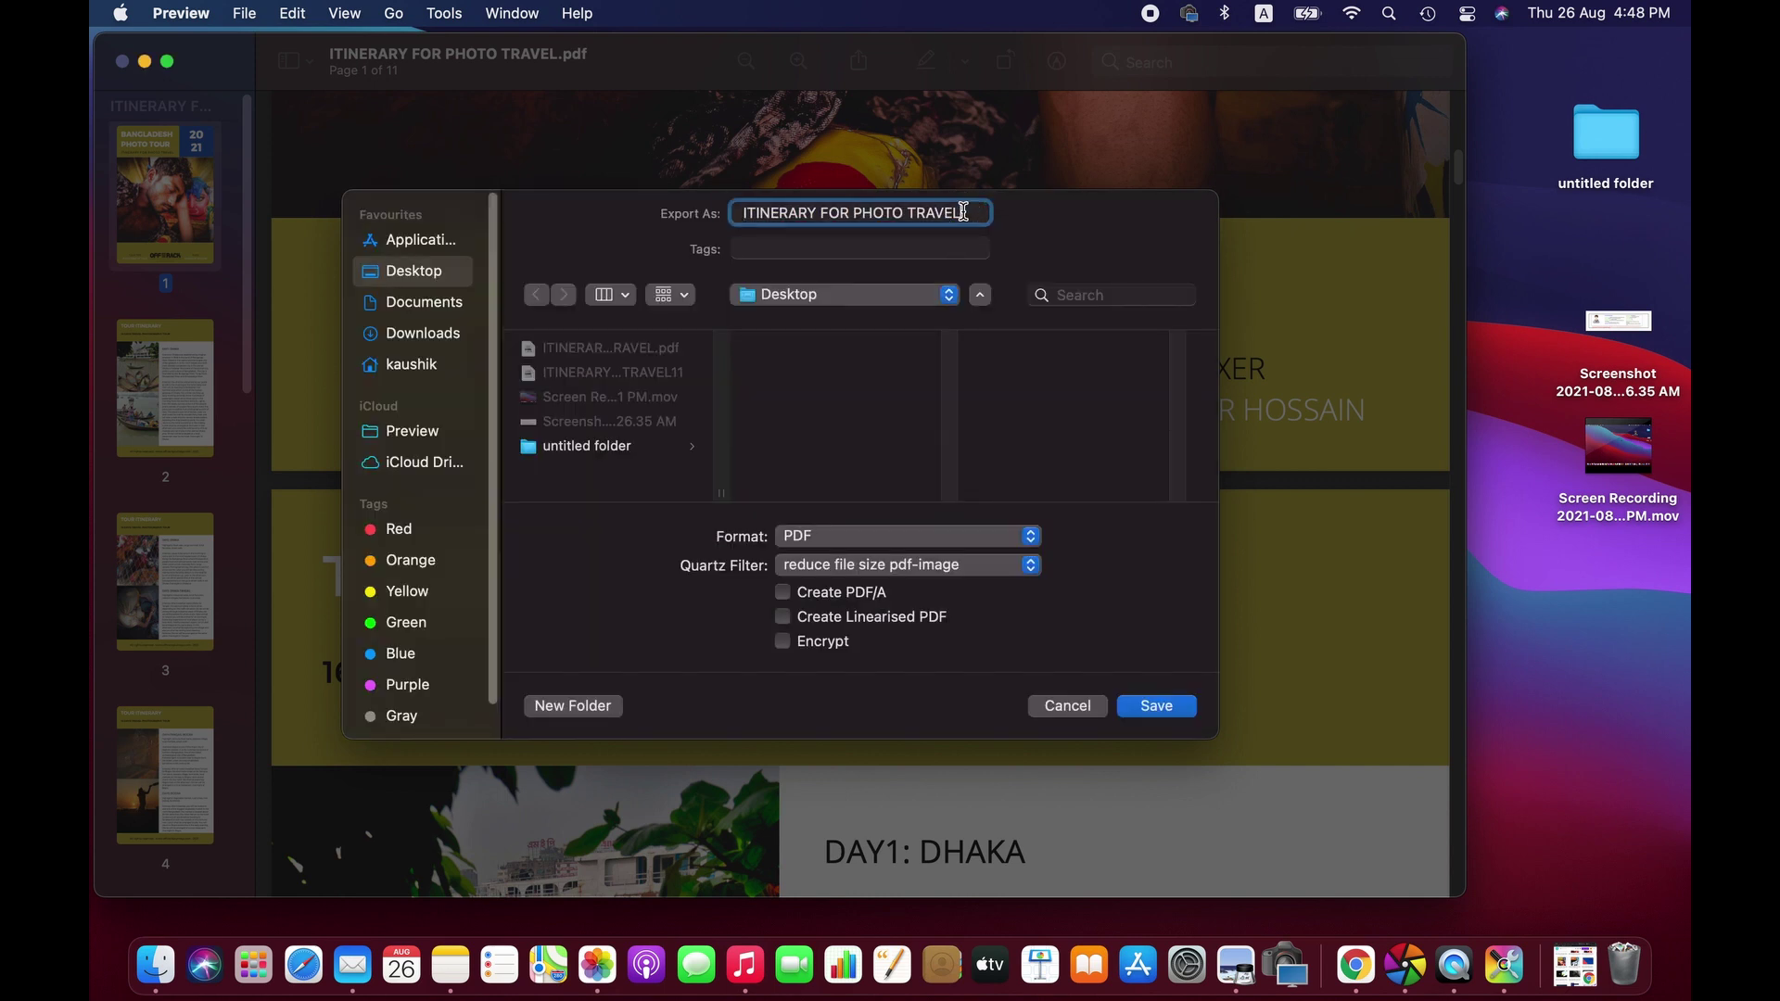
type("-1")
left_click(1150, 707)
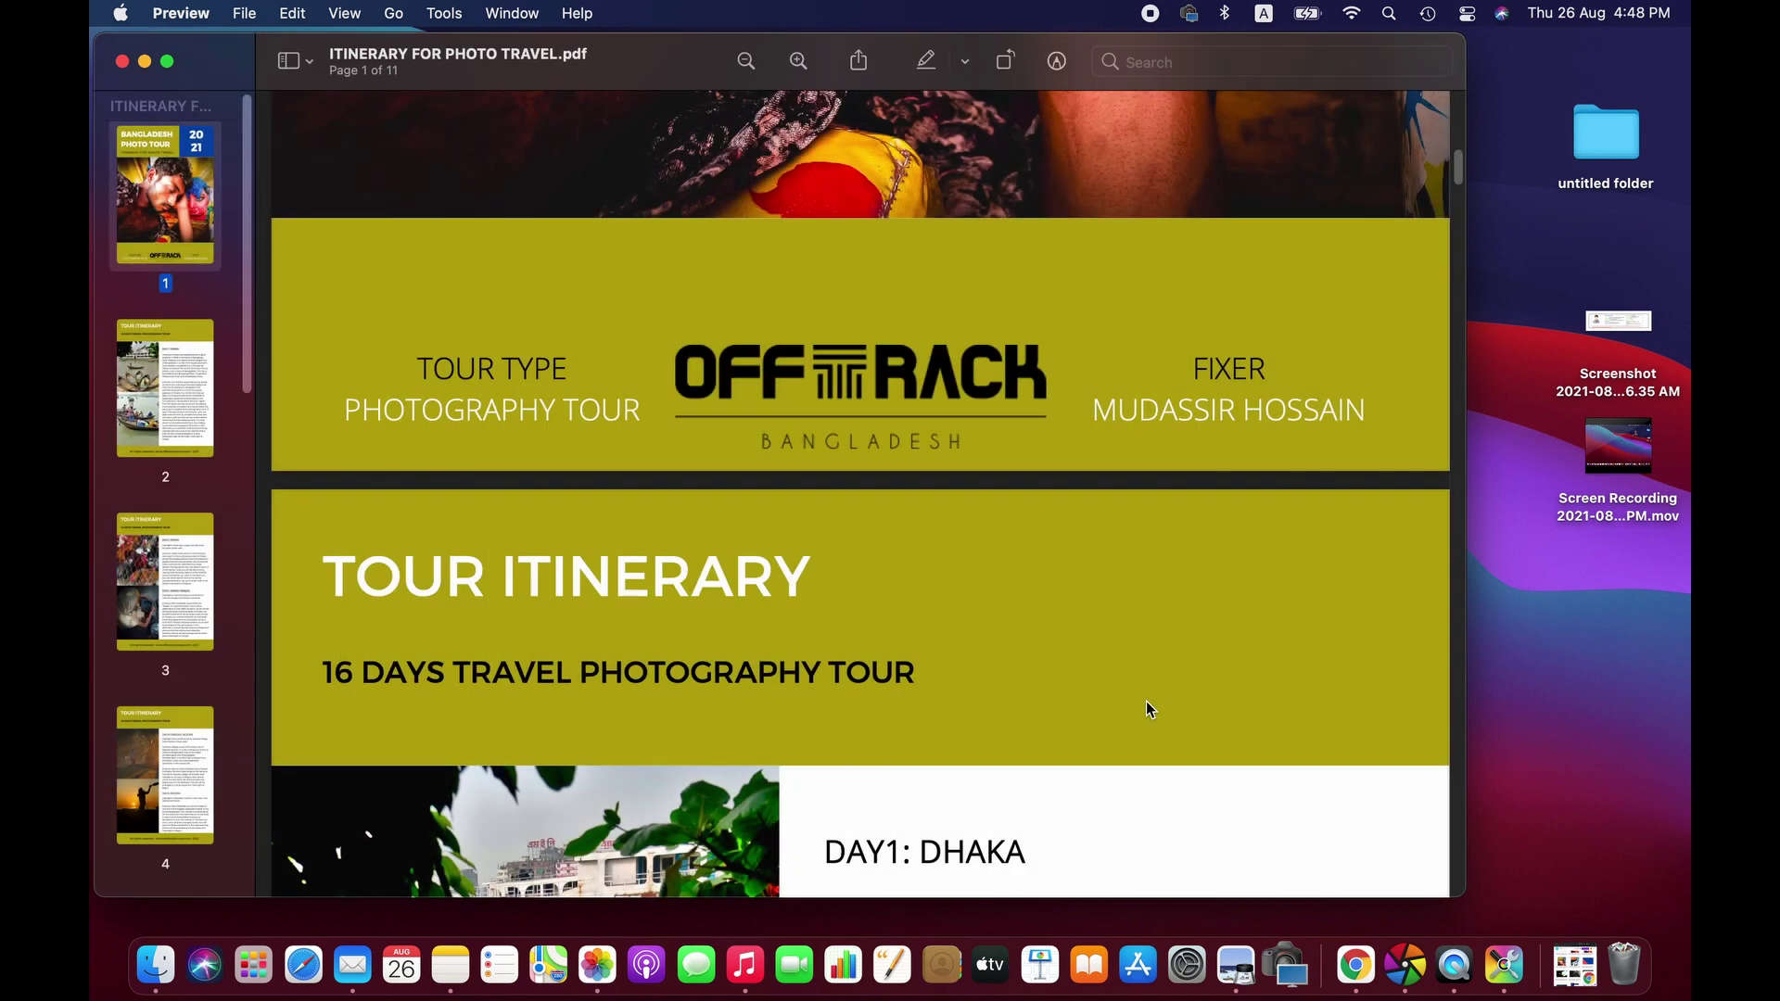
Minimize Preview and confirm in Get Info that ITINERARY FOR PHOTO TRAVEL-1 is 14.1 MB.
left_click(144, 61)
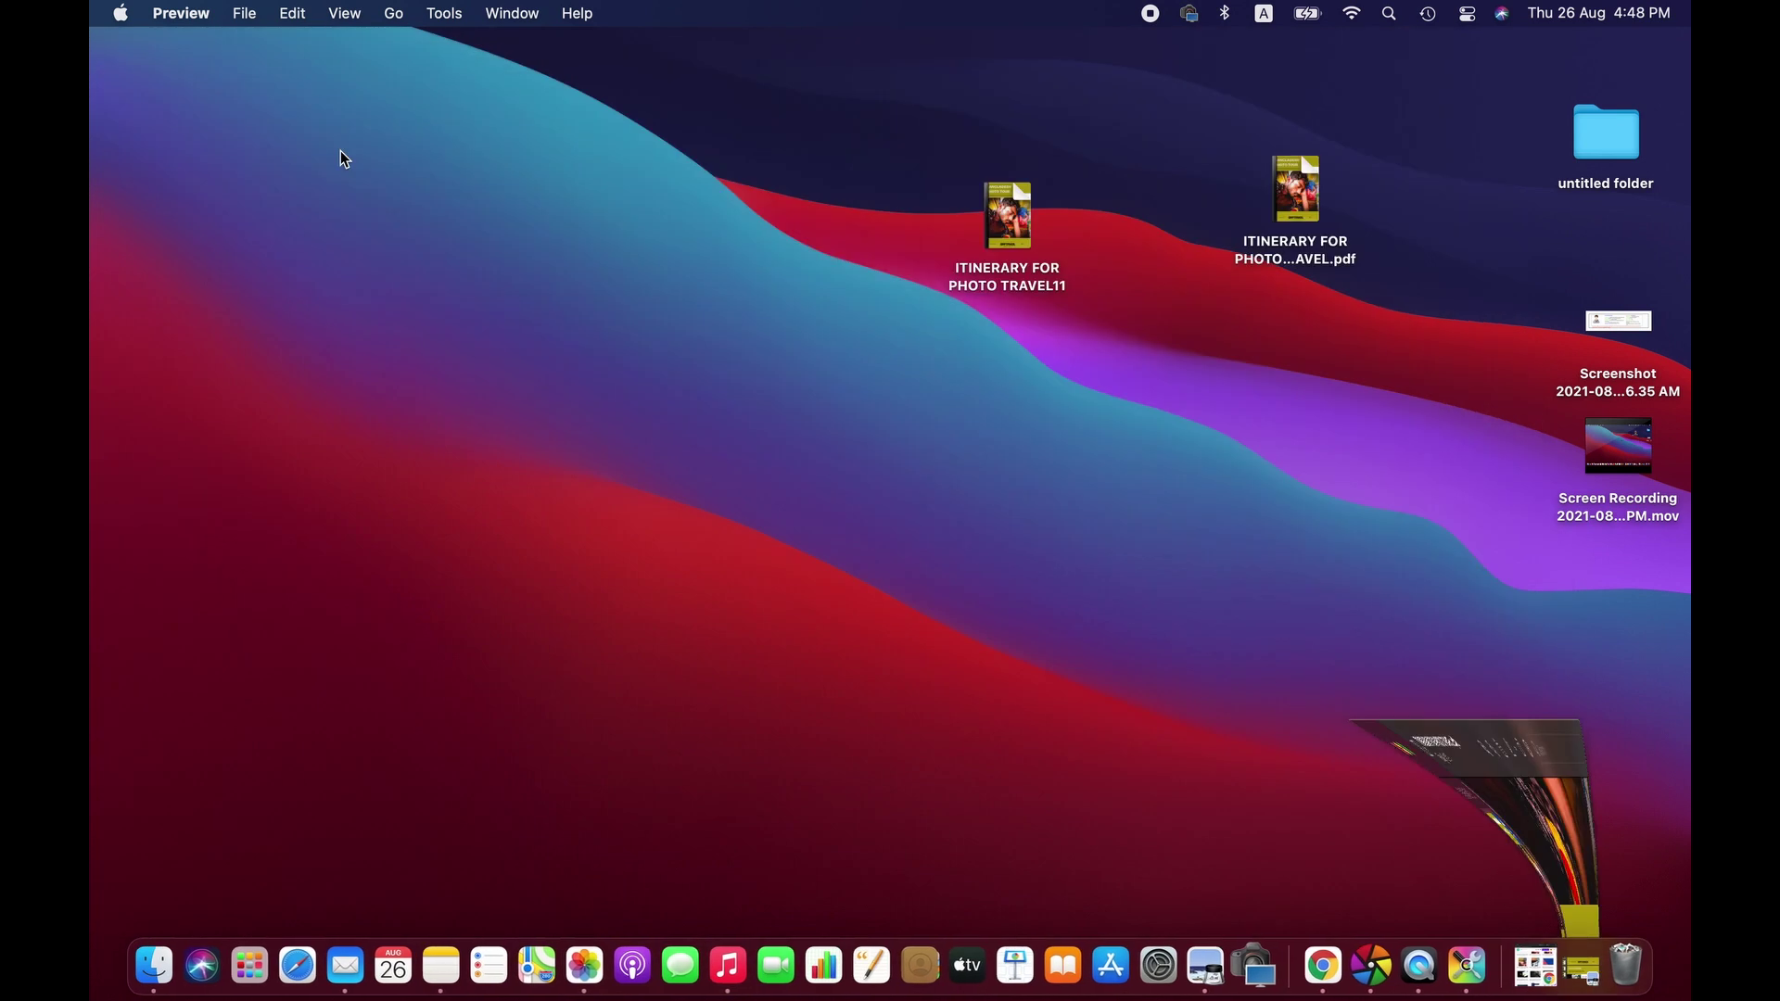
left_click(1419, 477)
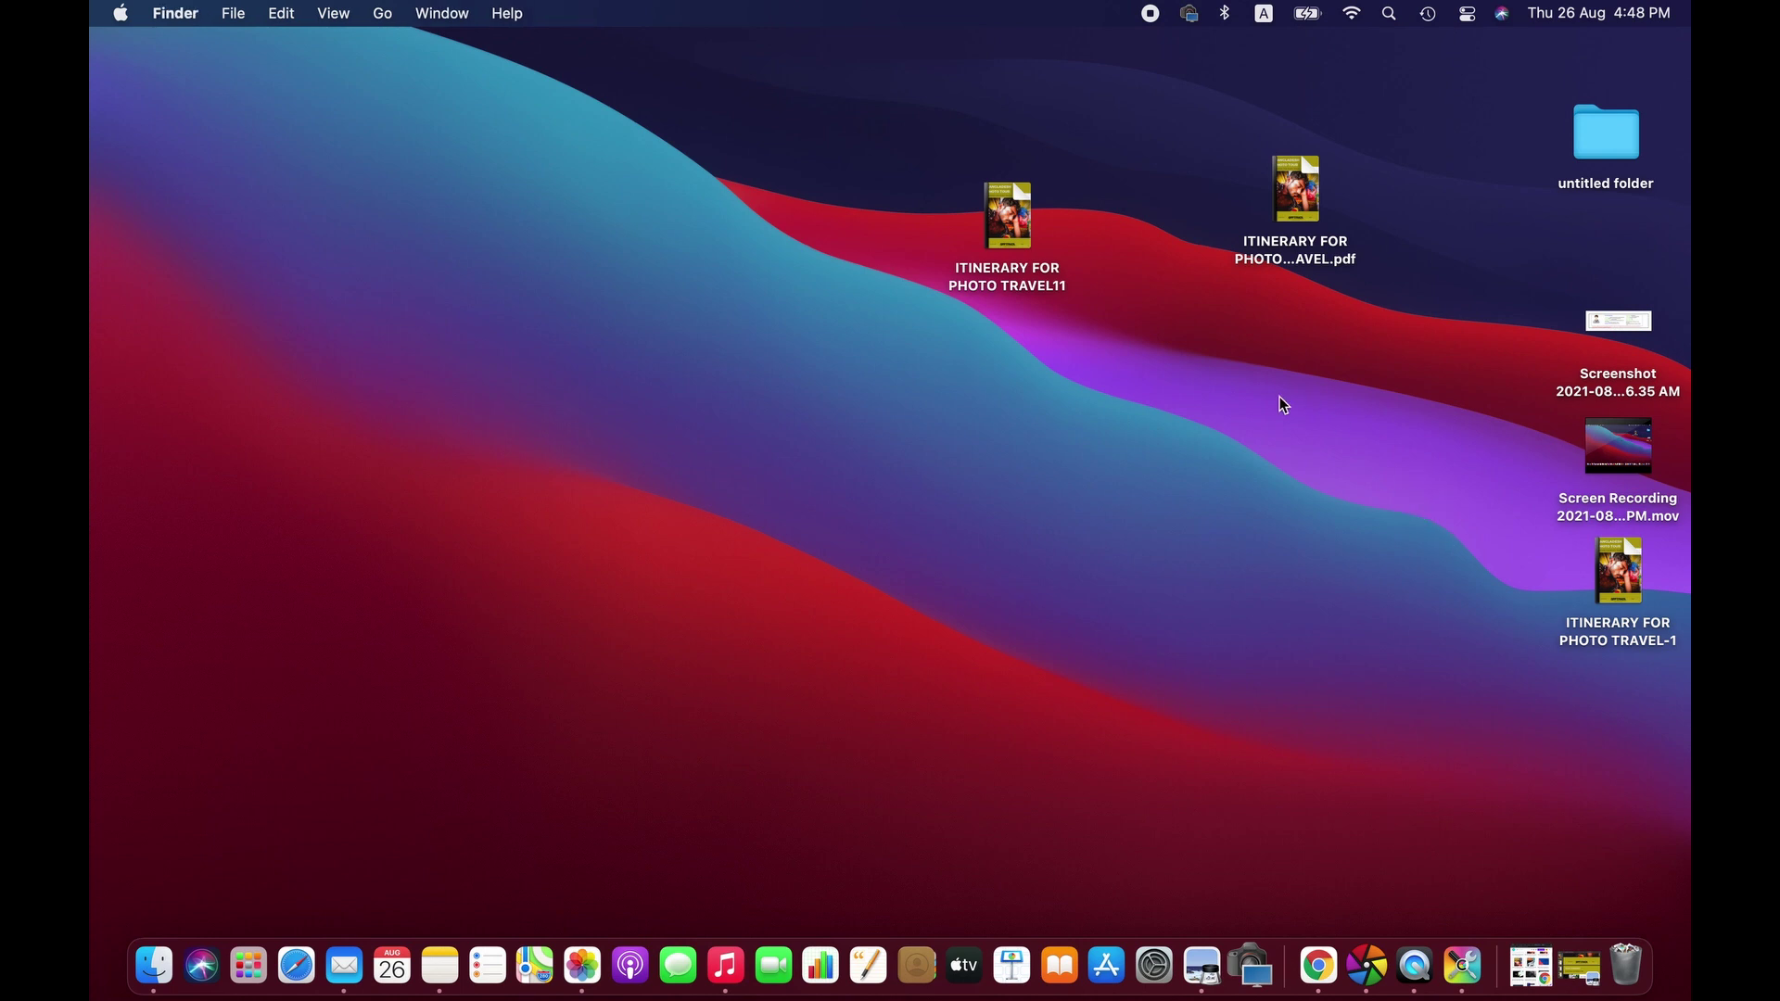
left_click(1621, 558)
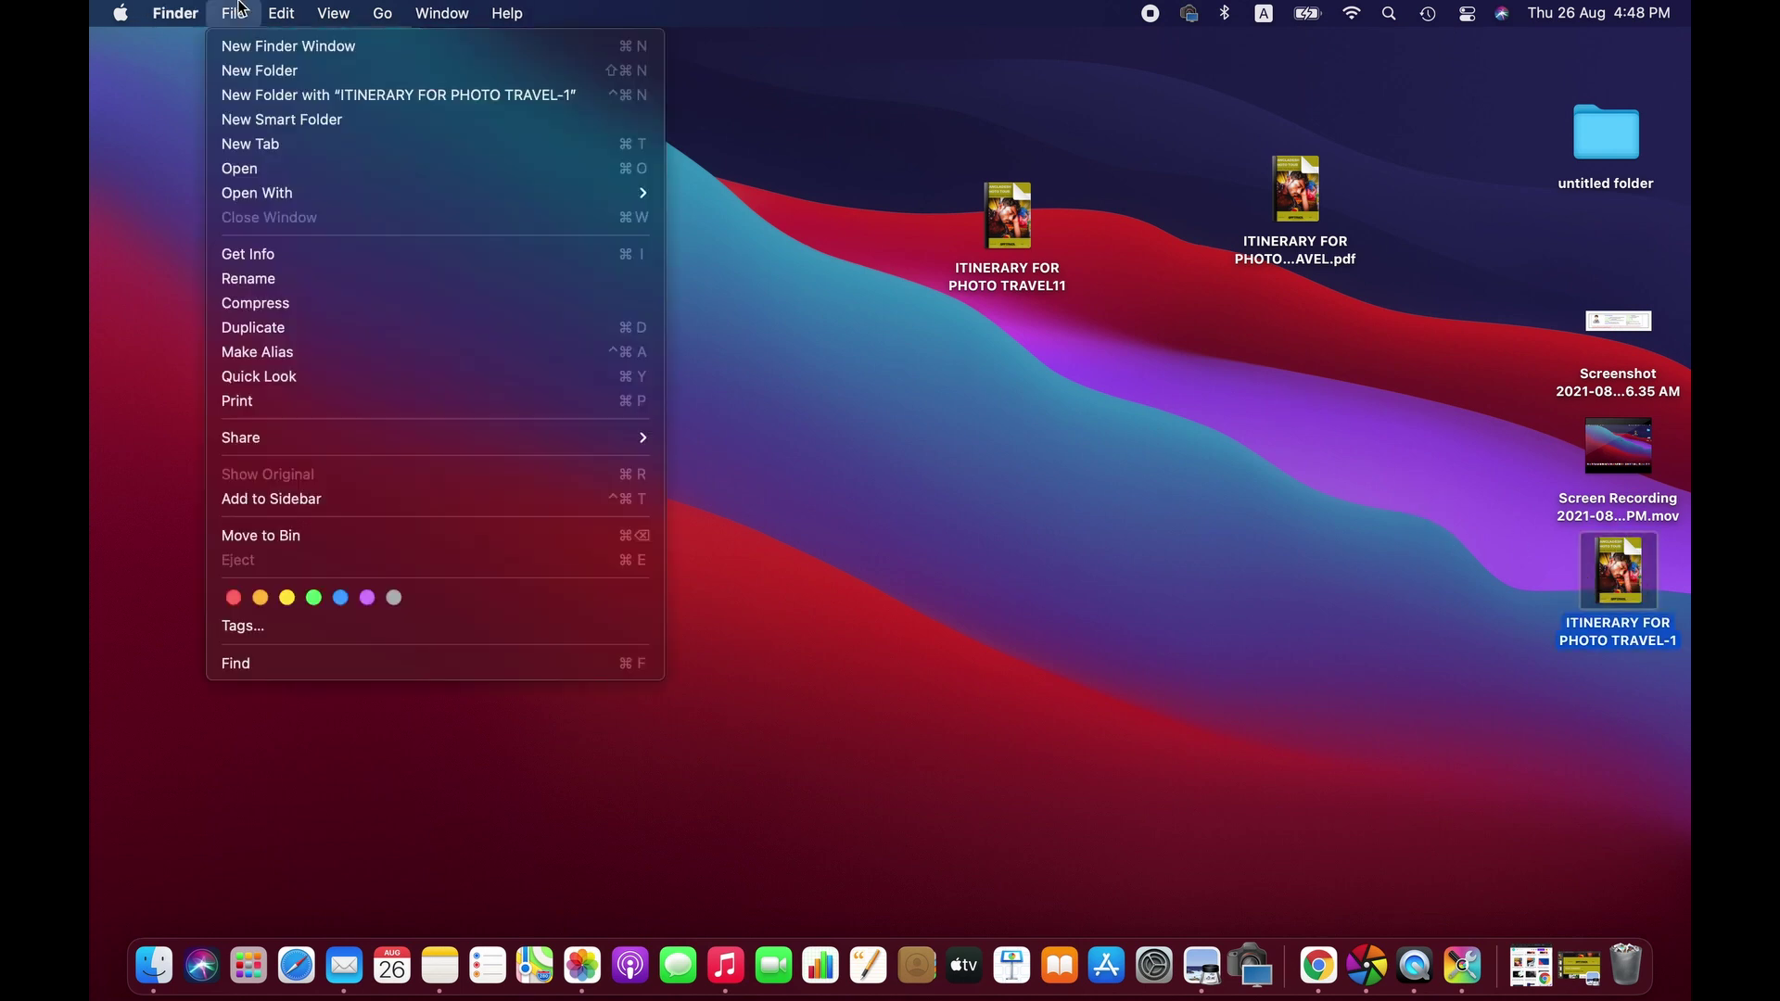
left_click(233, 13)
left_click(253, 258)
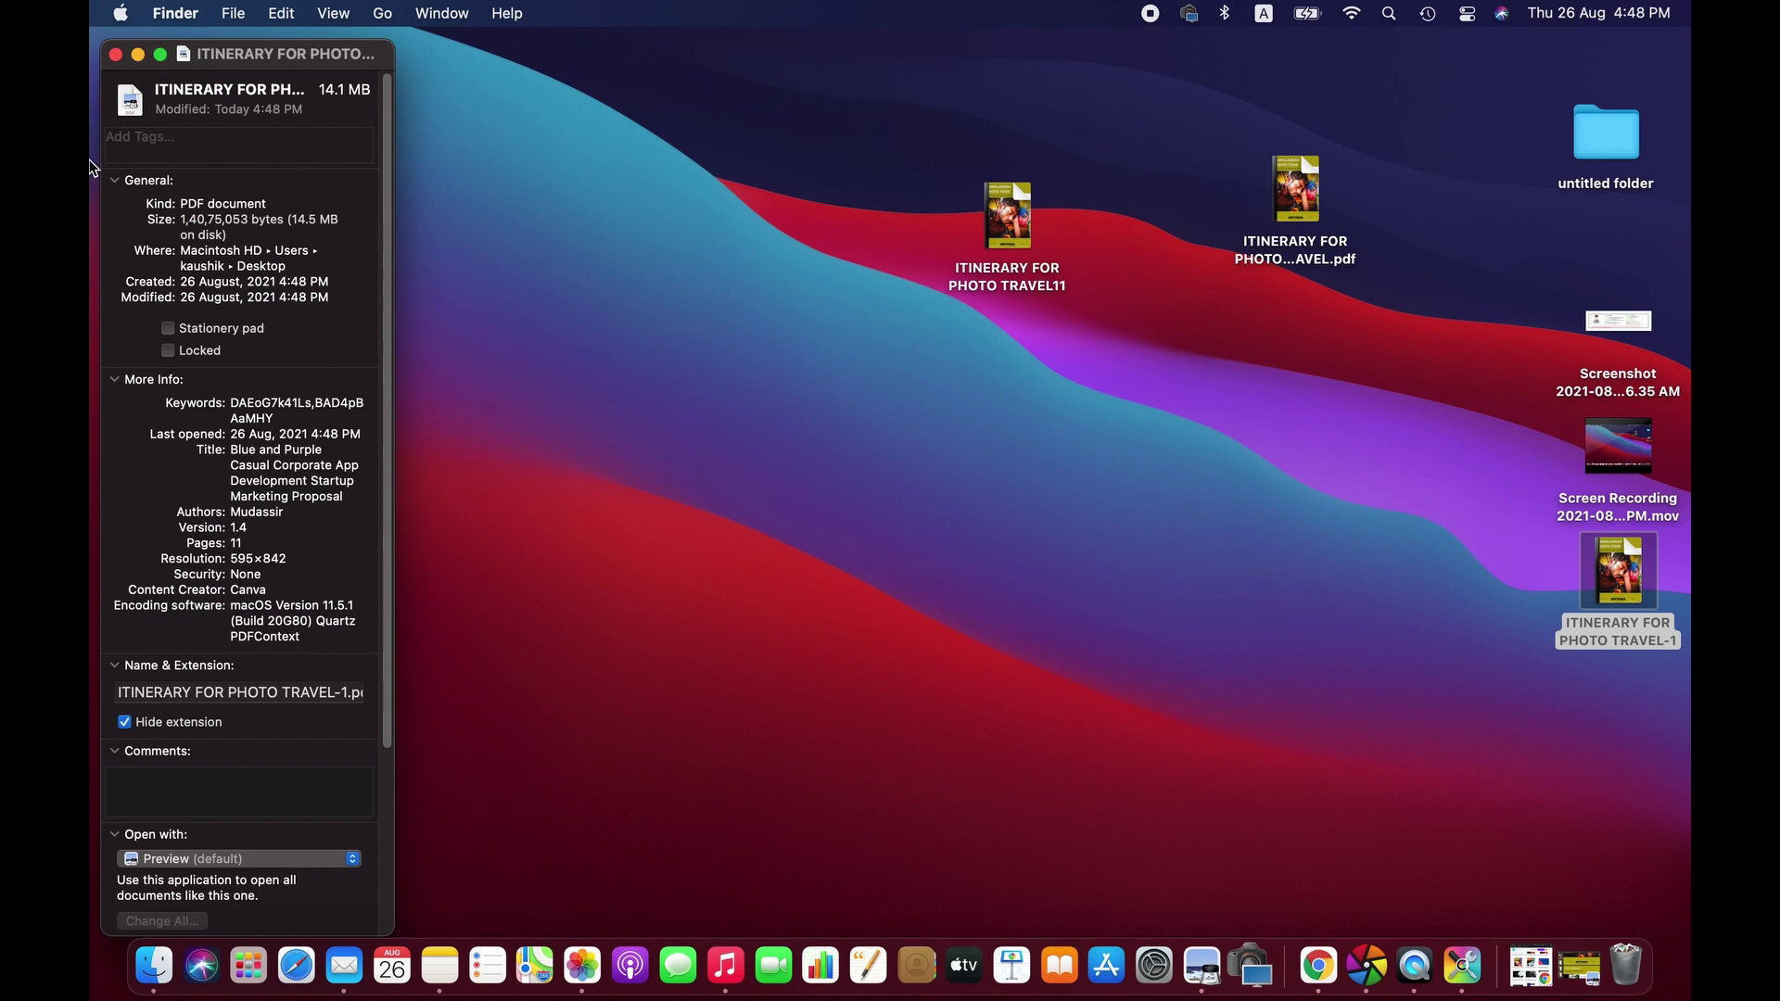
left_click(116, 55)
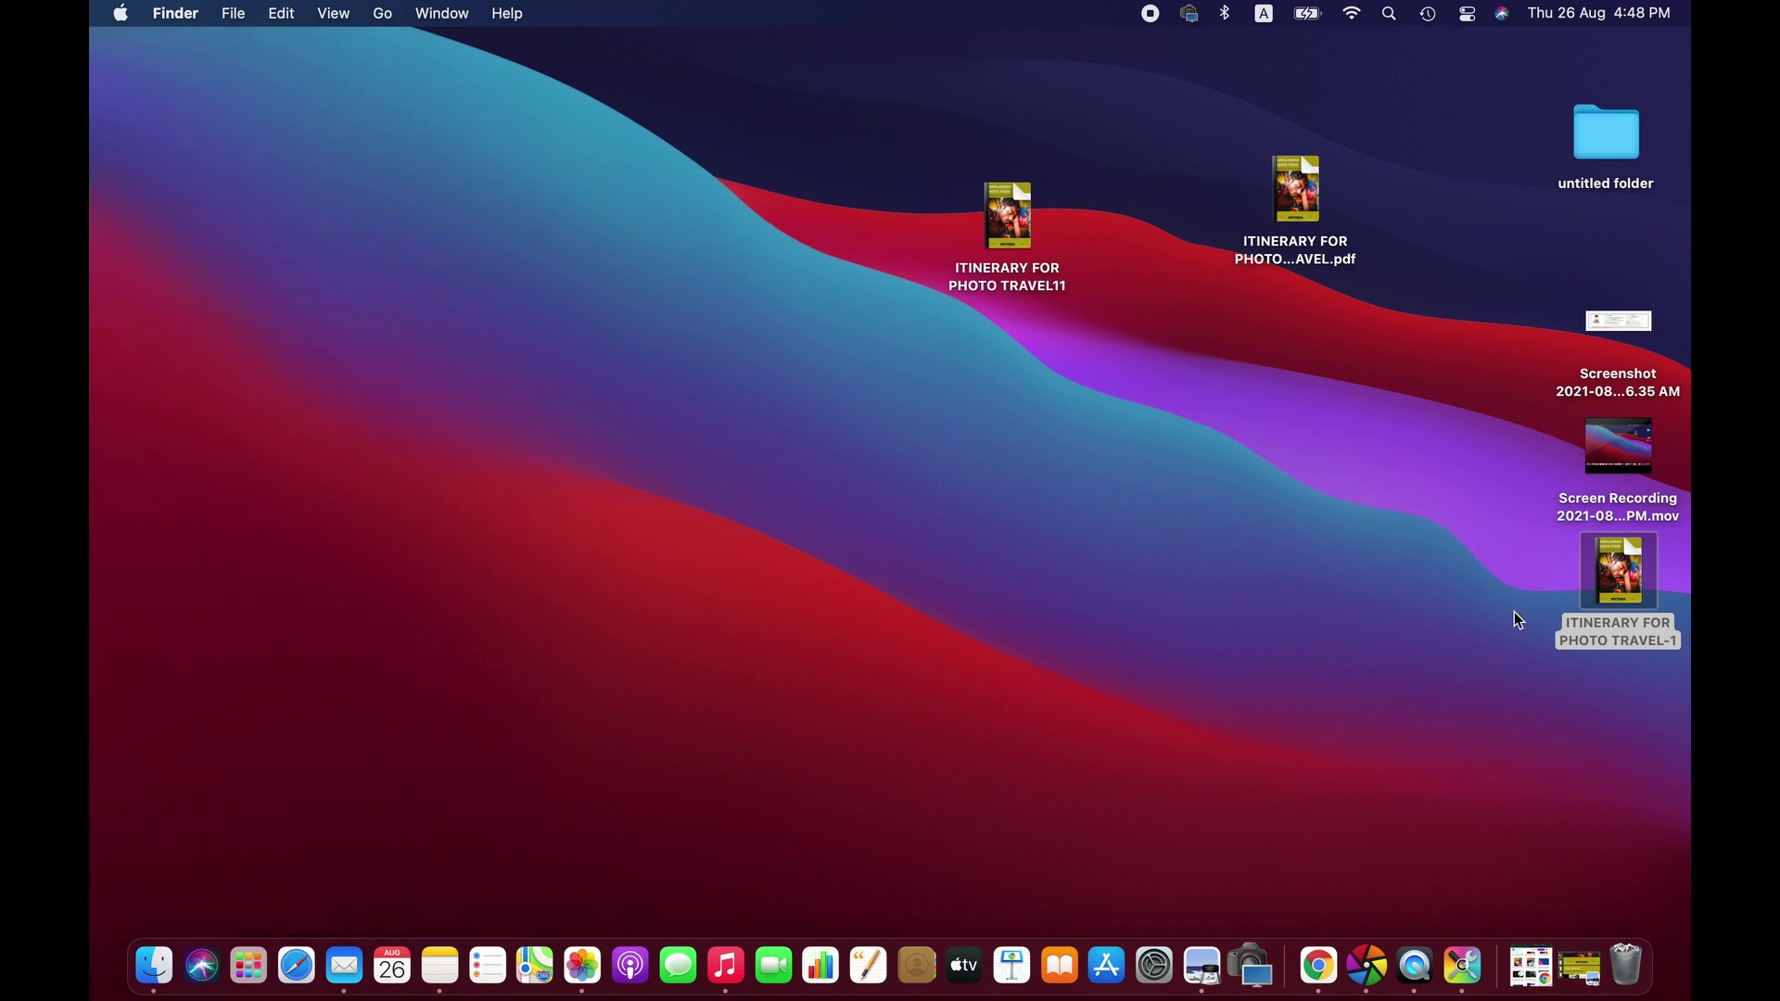
left_click(1648, 582)
Open ITINERARY FOR PHOTO TRAVEL-1 in Preview on its Bangladesh Photo Tour 2021 cover page.
double_click(1618, 559)
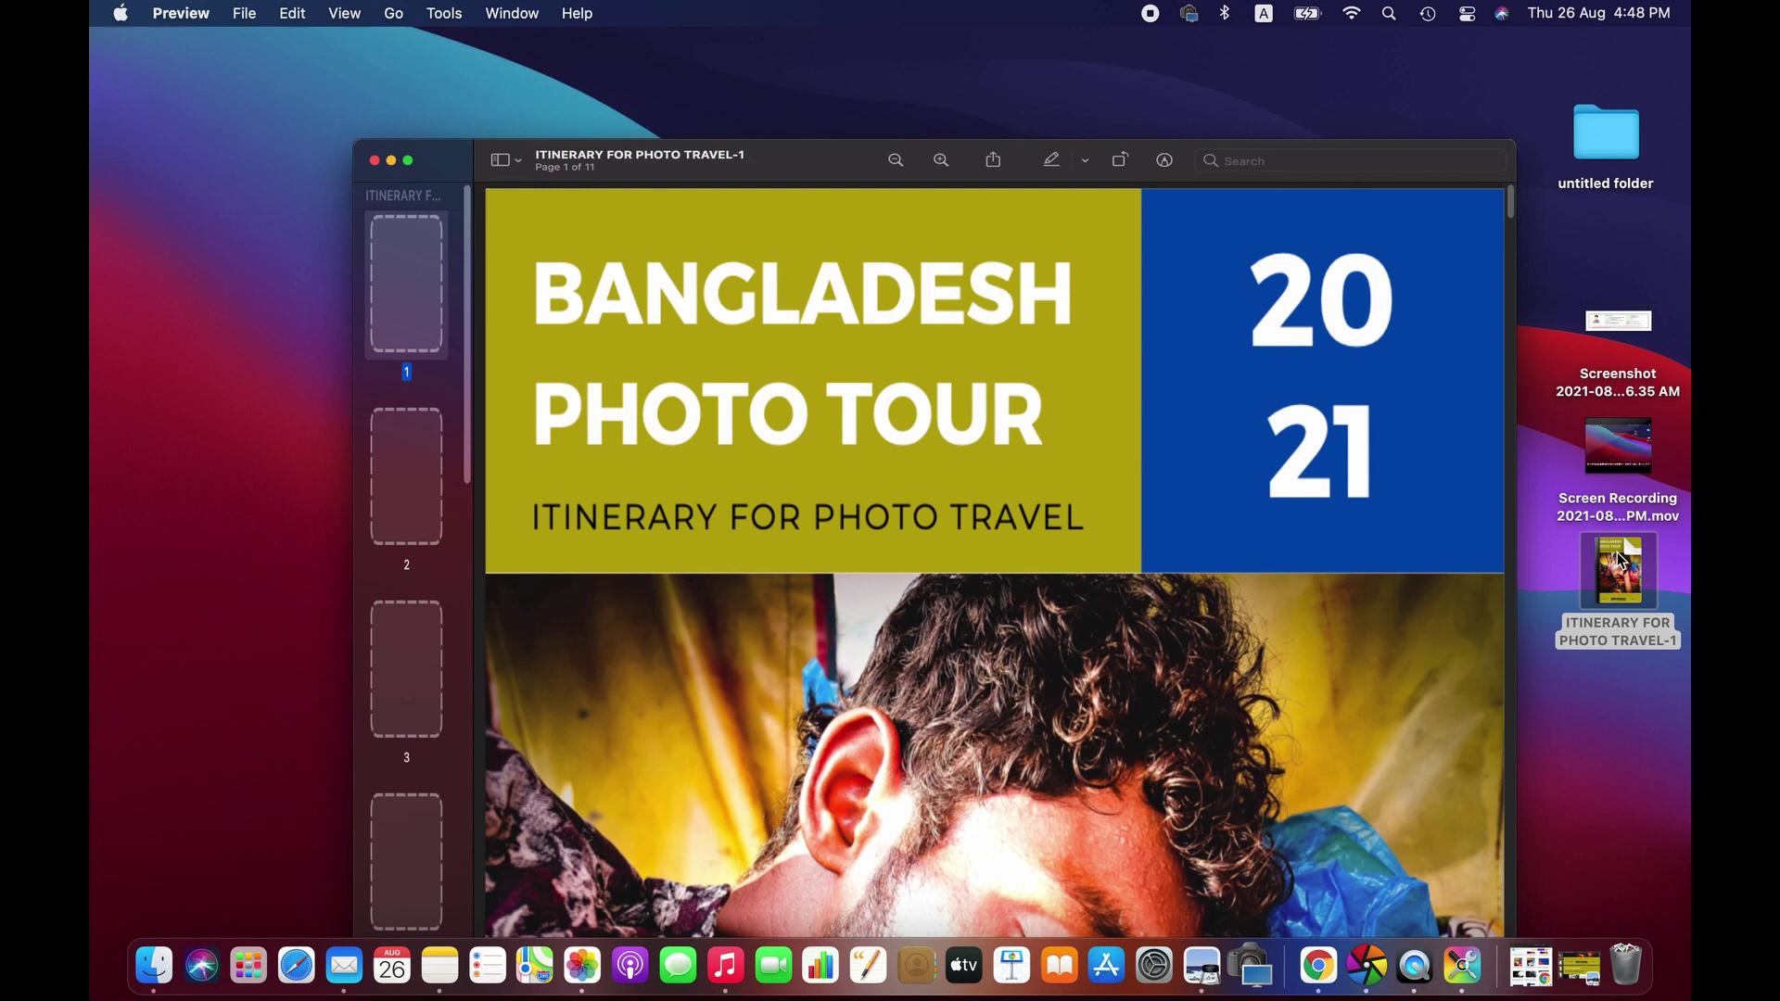